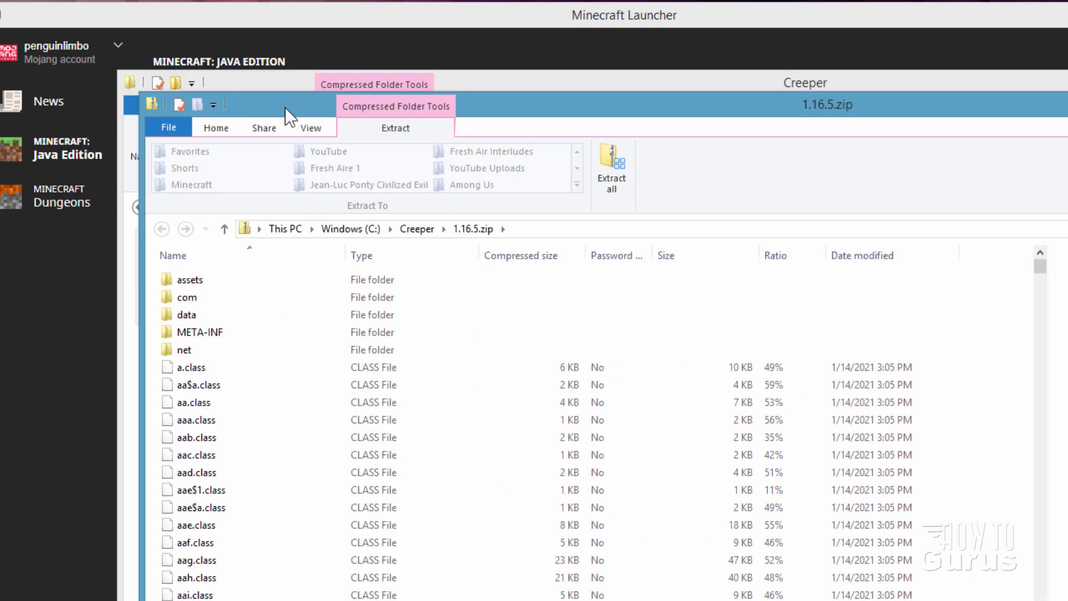
# Copy pack.mcmeta and pack.png from the 1.16.5.zip archive into the Creeper working folder
pyautogui.moveTo(285, 107); pyautogui.dragTo(419, 84)
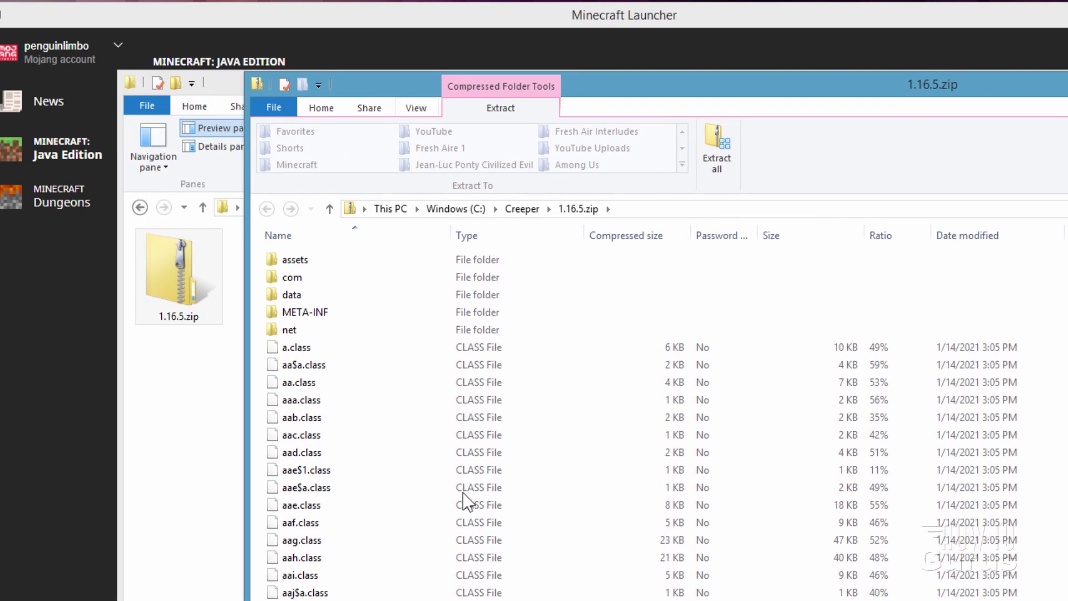
pyautogui.scroll(-20, 601, 417)
pyautogui.scroll(-20, 601, 417)
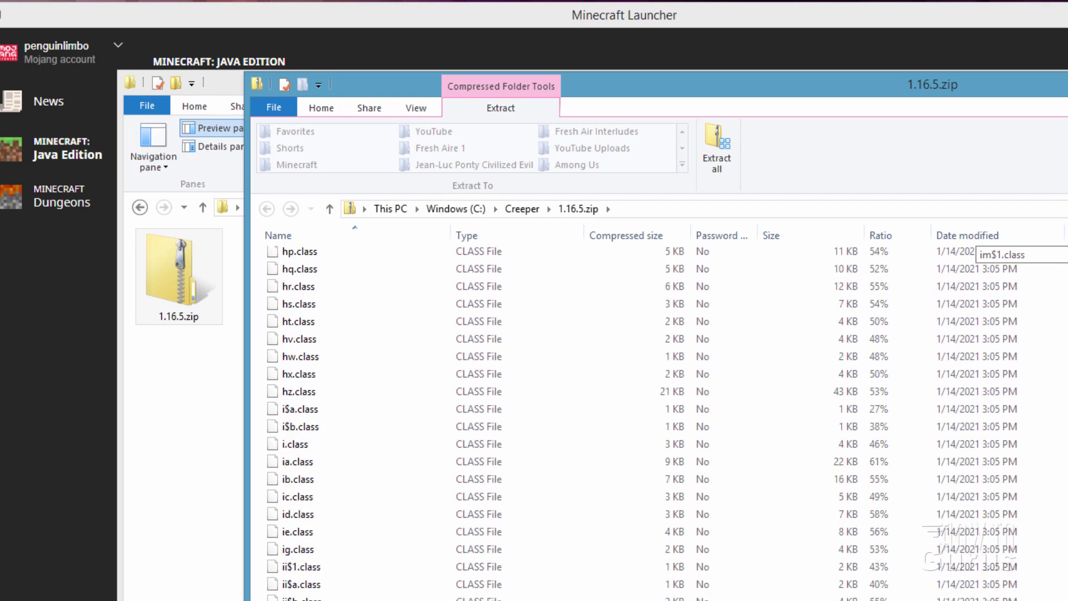
pyautogui.scroll(-12, 568, 595)
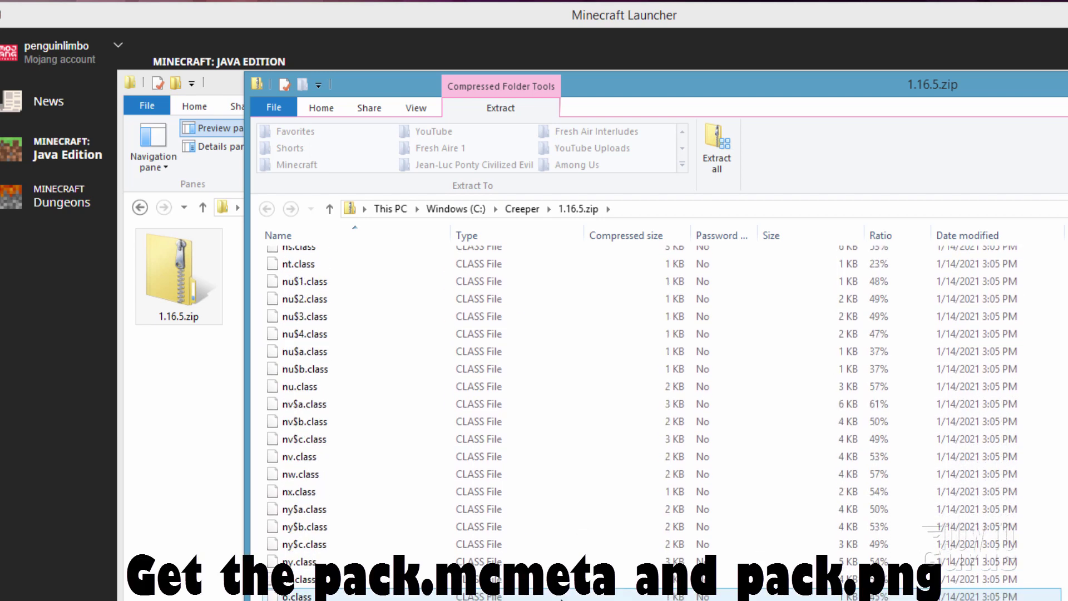
pyautogui.click(321, 528)
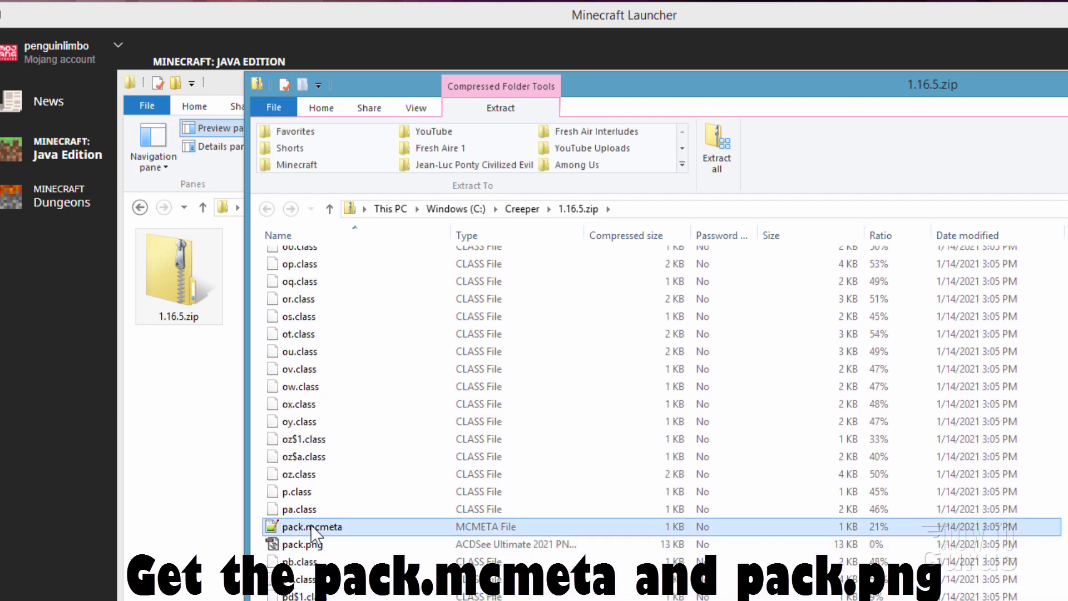
pyautogui.keyDown('ctrl'); pyautogui.click(308, 546); pyautogui.keyUp('ctrl')
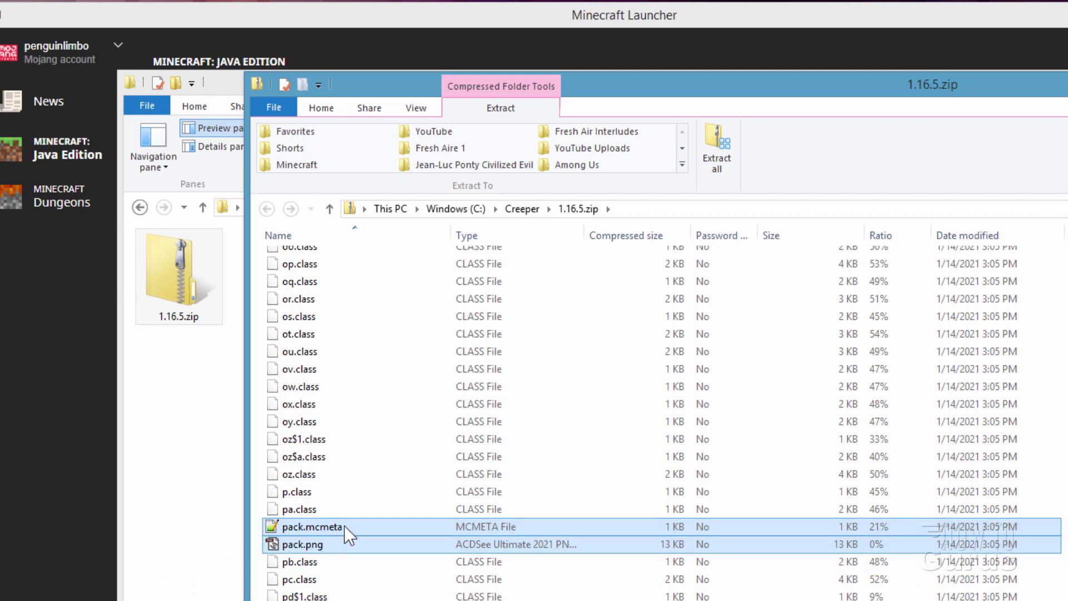
pyautogui.moveTo(304, 548); pyautogui.dragTo(203, 515)
pyautogui.click(222, 526)
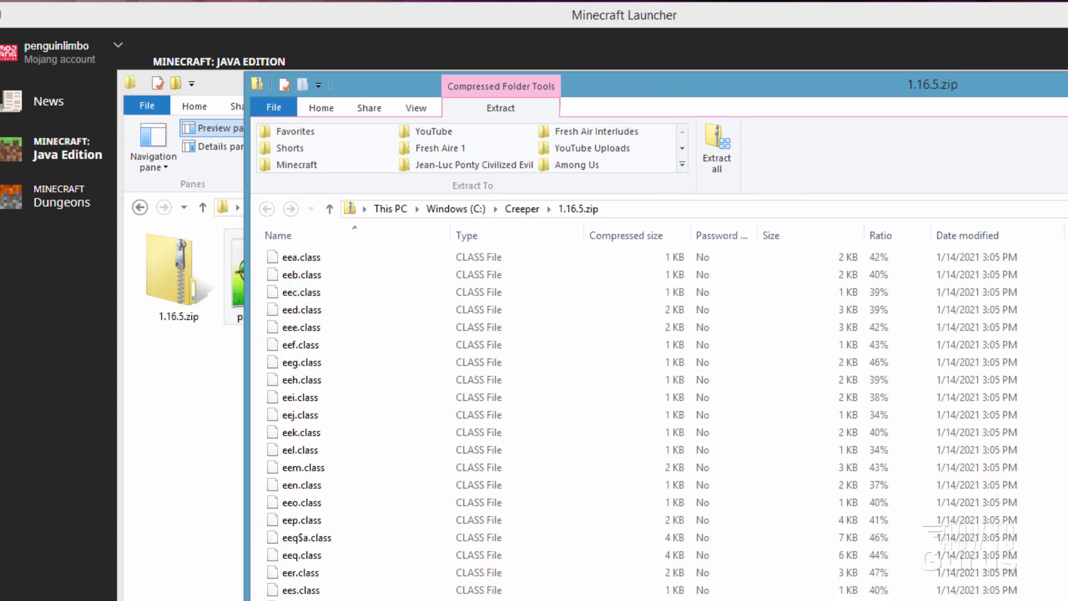
# Open the assets/minecraft/textures/entity folder inside the 1.16.5.zip archive
pyautogui.scroll(15, 656, 422)
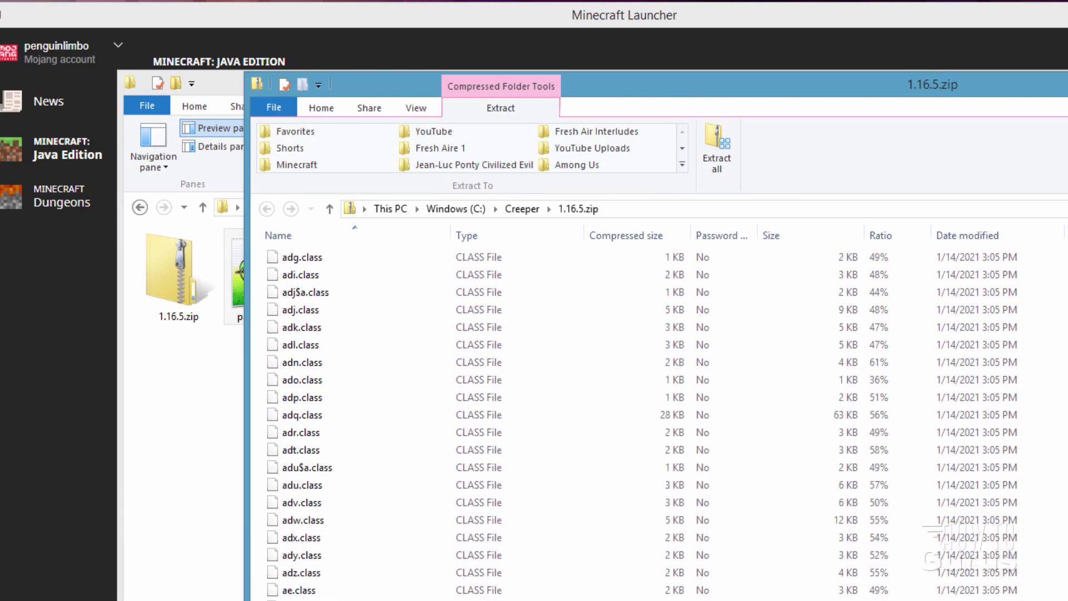
pyautogui.doubleClick(273, 257)
pyautogui.doubleClick(273, 257)
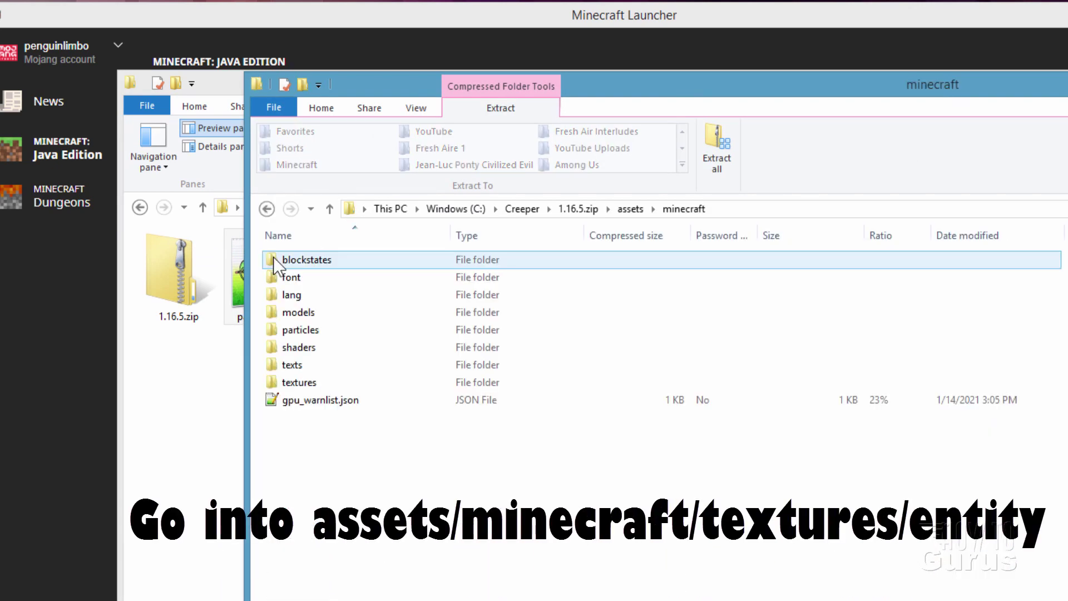
pyautogui.doubleClick(274, 381)
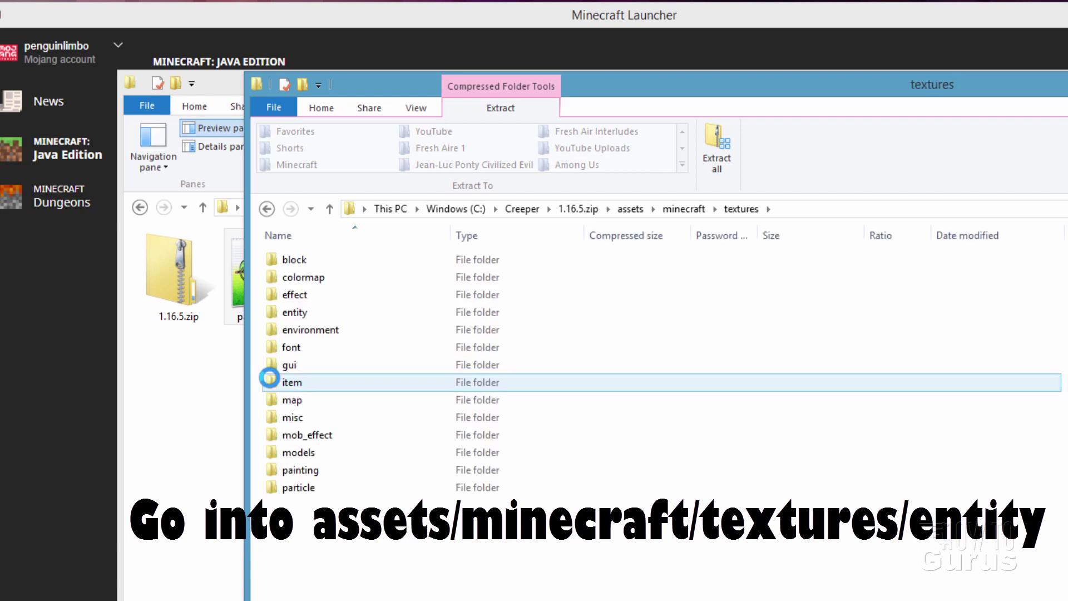
pyautogui.doubleClick(275, 310)
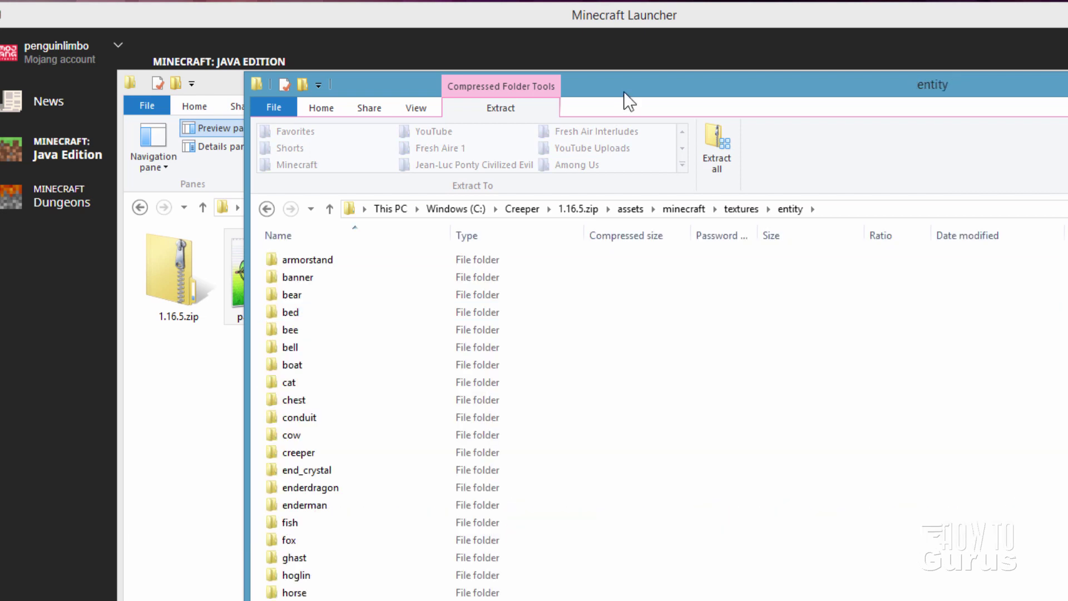
# Copy the archive's creeper entity folder into the Creeper working folder
pyautogui.moveTo(625, 101); pyautogui.dragTo(694, 64)
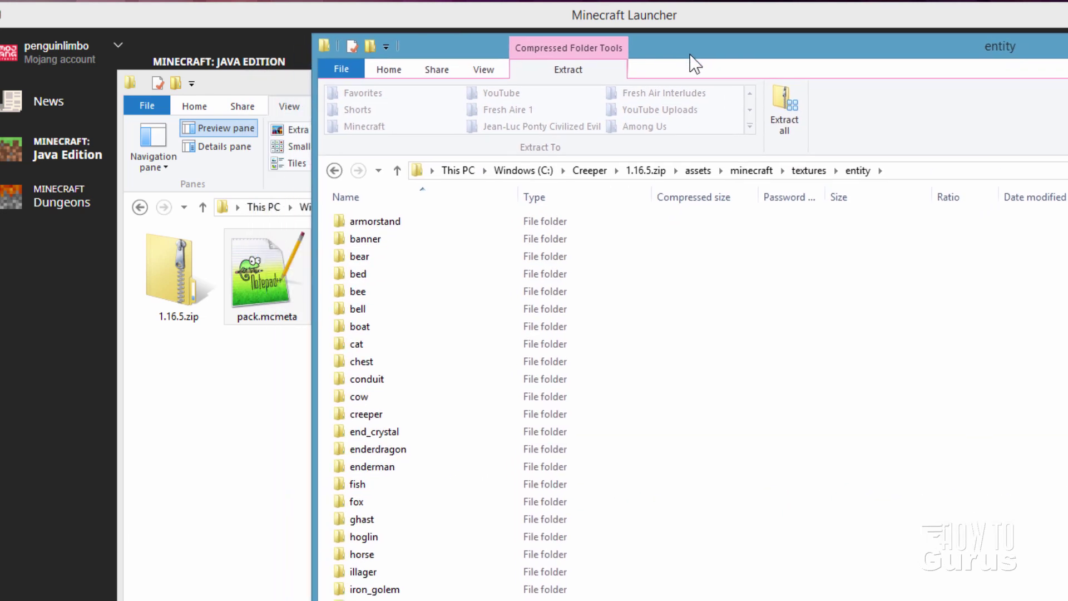
pyautogui.rightClick(350, 414)
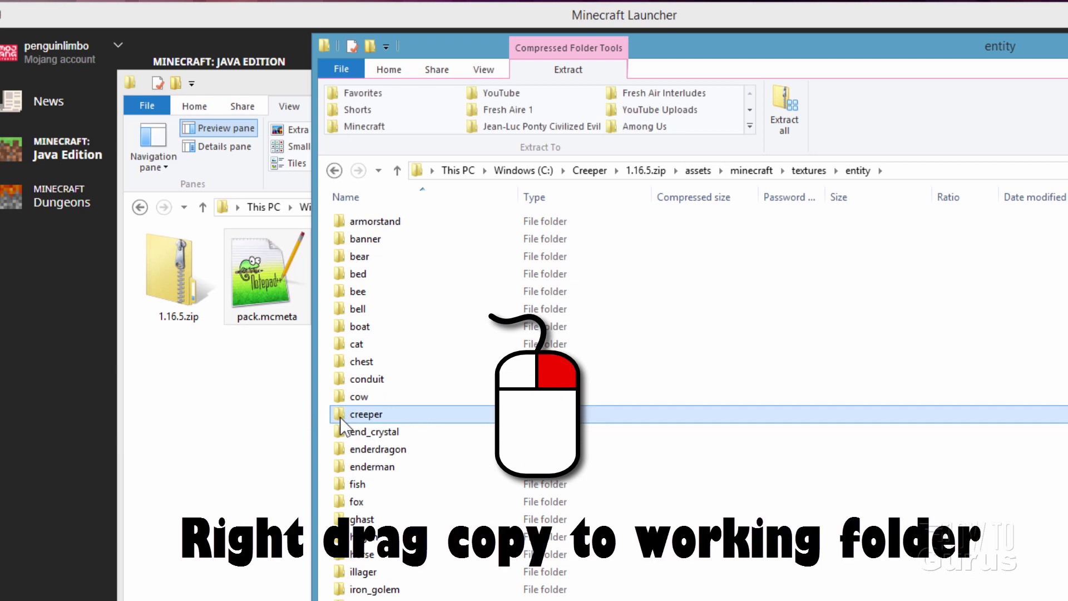
pyautogui.moveTo(341, 424); pyautogui.dragTo(214, 487)
pyautogui.click(238, 489)
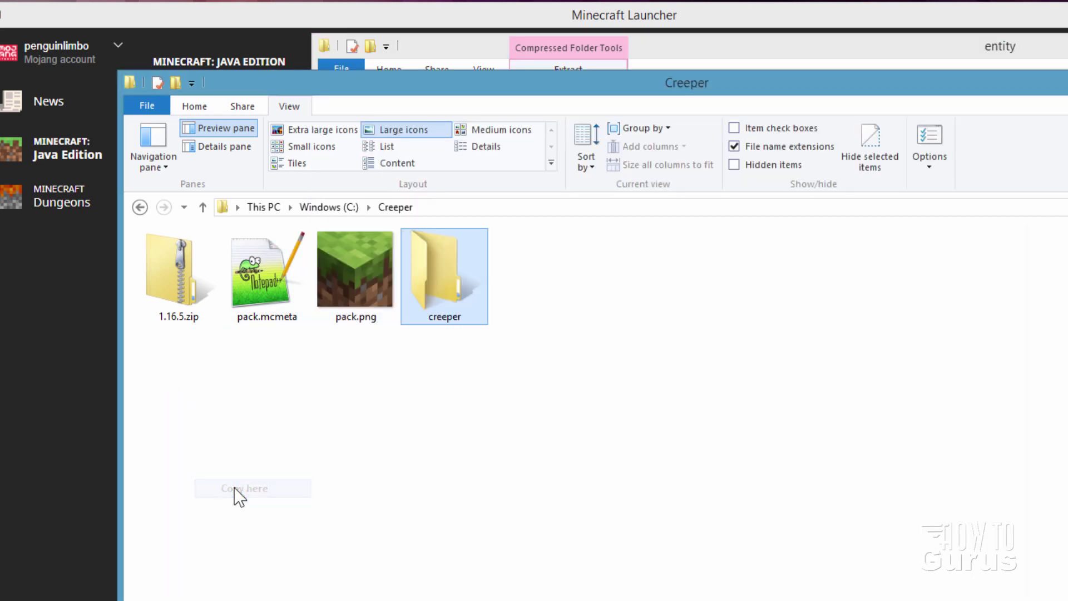
# Copy the archive's skeleton entity folder into the Creeper working folder and close the archive window
pyautogui.hotkey('alt', 'Tab')
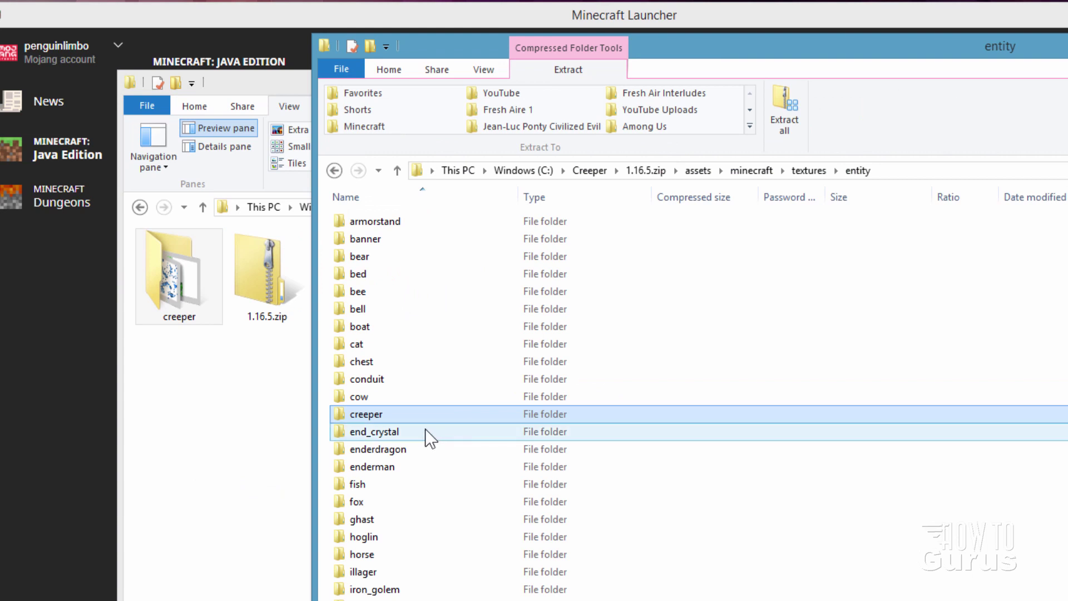
pyautogui.scroll(-7, 431, 439)
pyautogui.moveTo(403, 436); pyautogui.dragTo(225, 481)
pyautogui.click(256, 492)
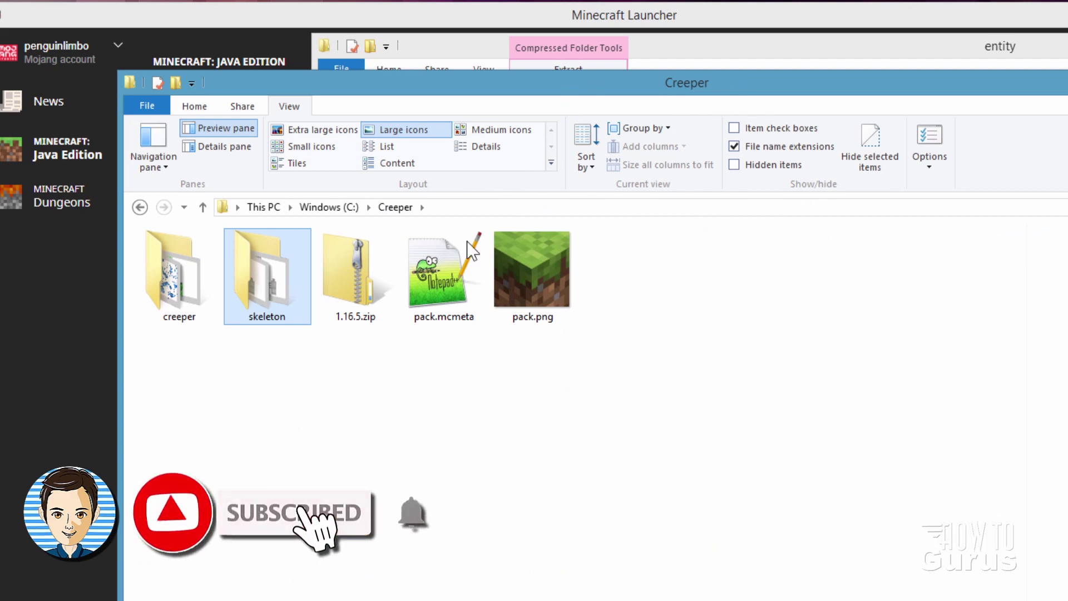
pyautogui.click(834, 47)
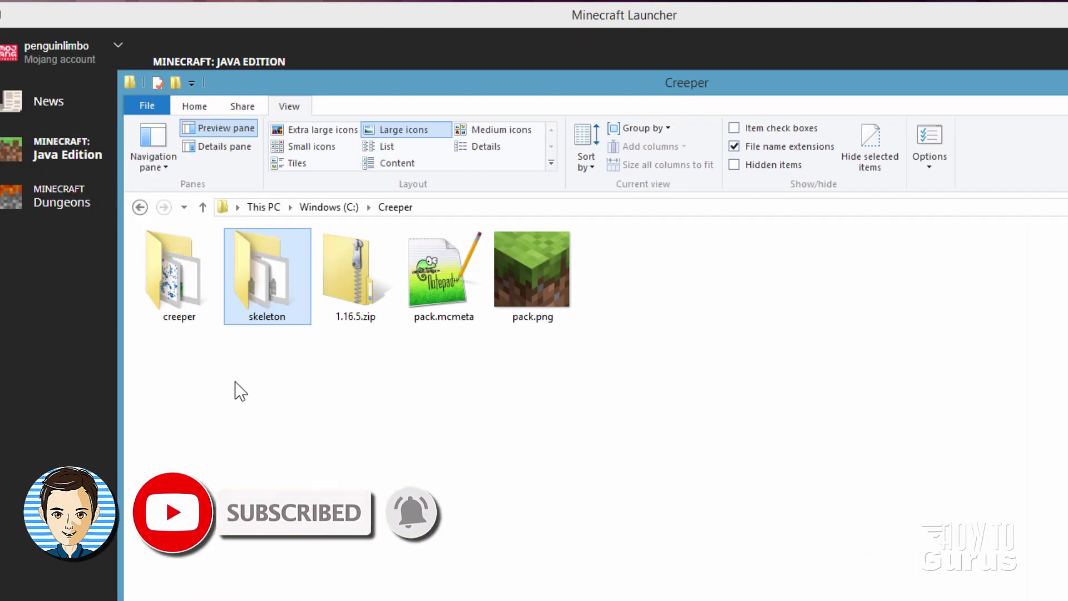
# Open creeper.png from the working folder's creeper subfolder as an image in paint.net
pyautogui.keyDown('ctrl'); pyautogui.click(184, 300); pyautogui.keyUp('ctrl')
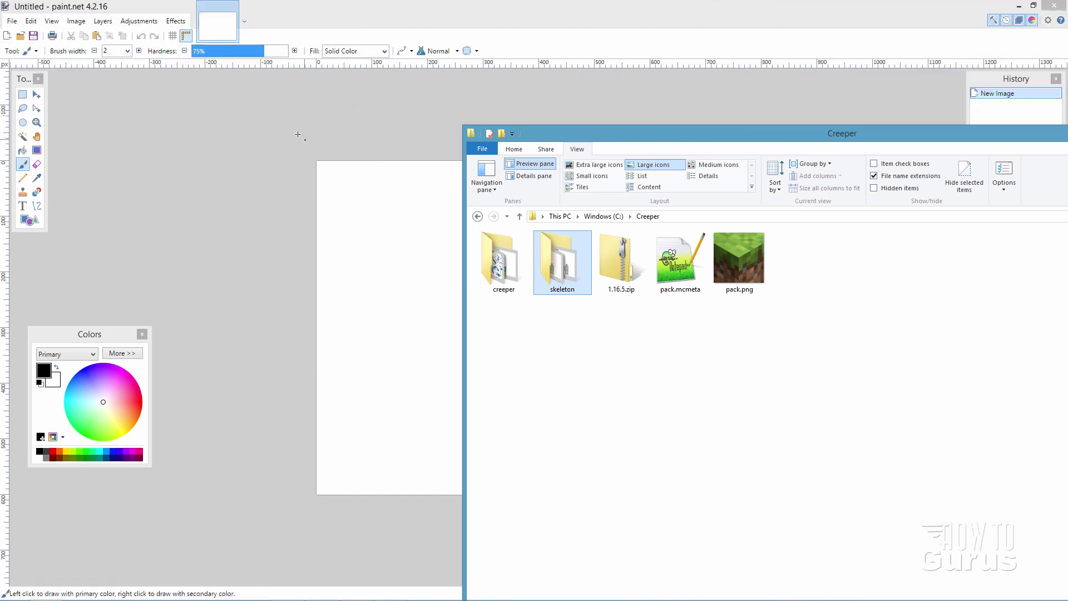
pyautogui.moveTo(554, 136); pyautogui.dragTo(566, 122)
pyautogui.doubleClick(511, 248)
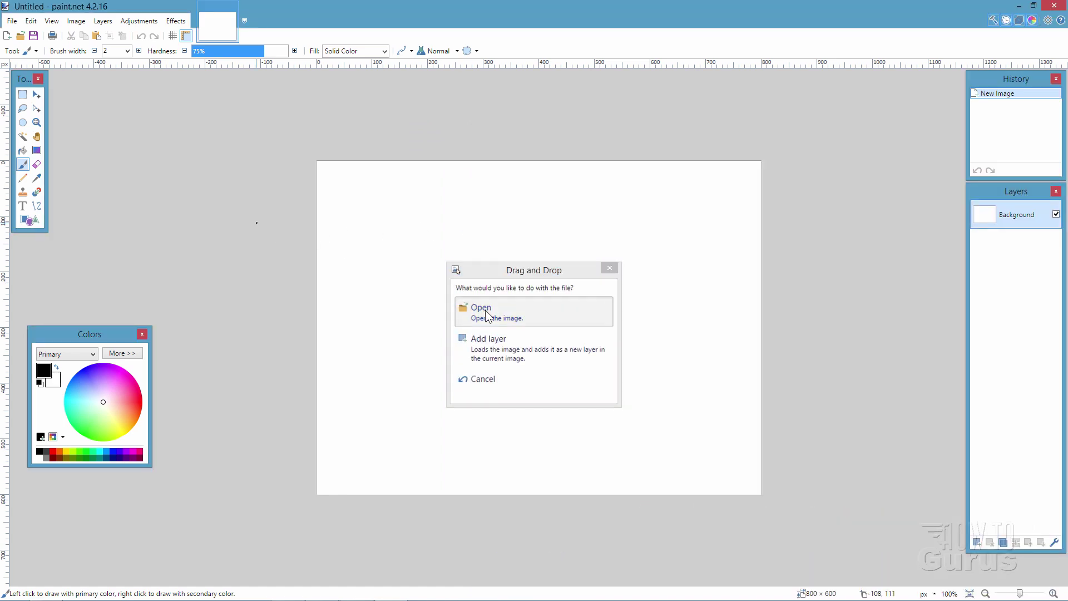
pyautogui.click(486, 310)
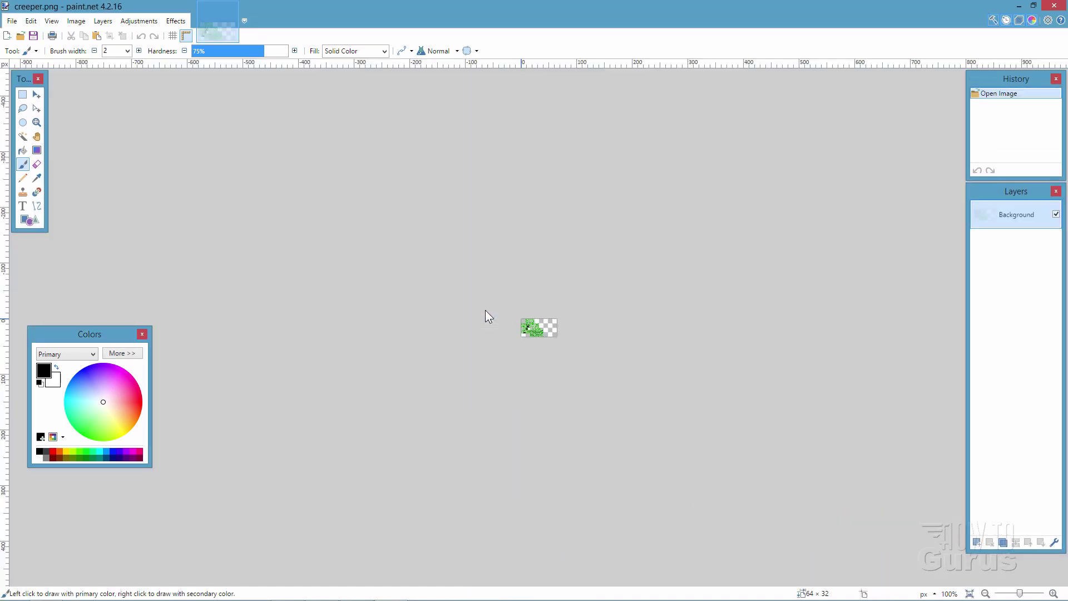
pyautogui.click(36, 121)
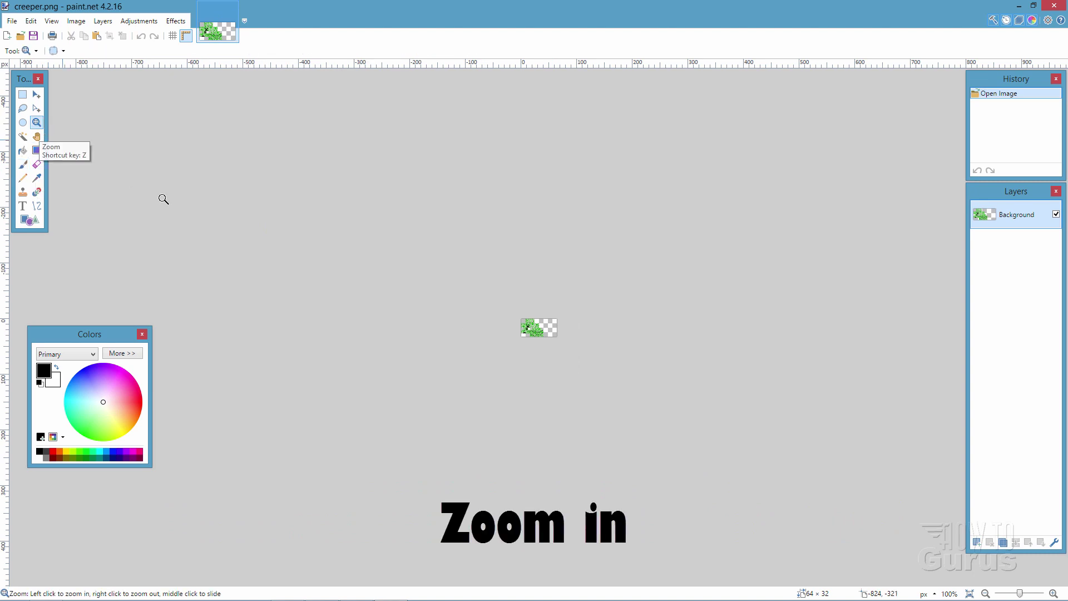
pyautogui.click(534, 334)
pyautogui.click(528, 325)
pyautogui.click(528, 324)
pyautogui.click(530, 323)
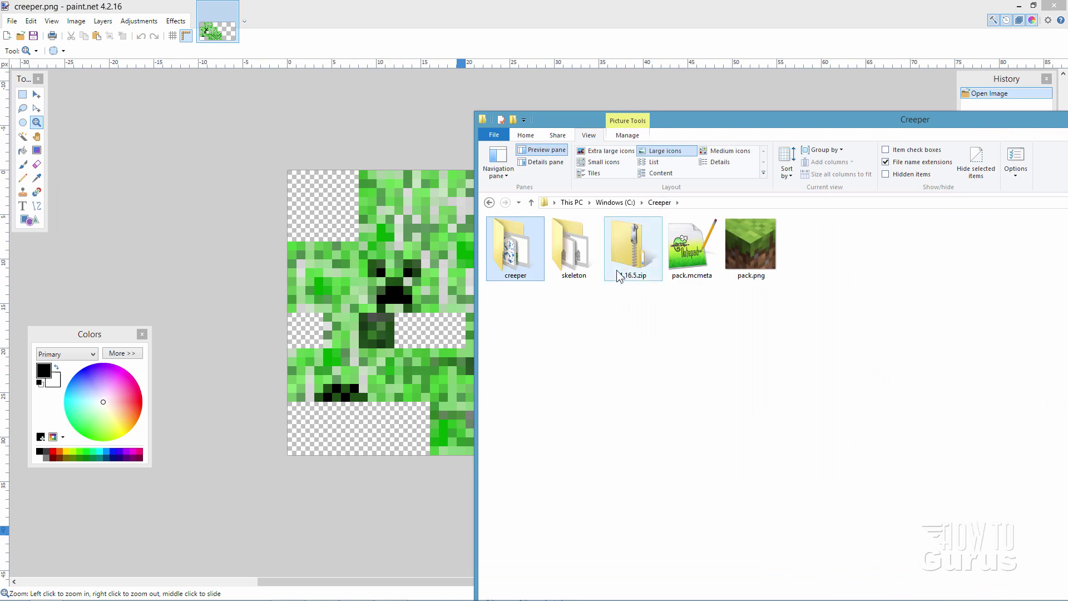
# Open skeleton.png from the skeleton folder as a separate image in paint.net
pyautogui.doubleClick(579, 261)
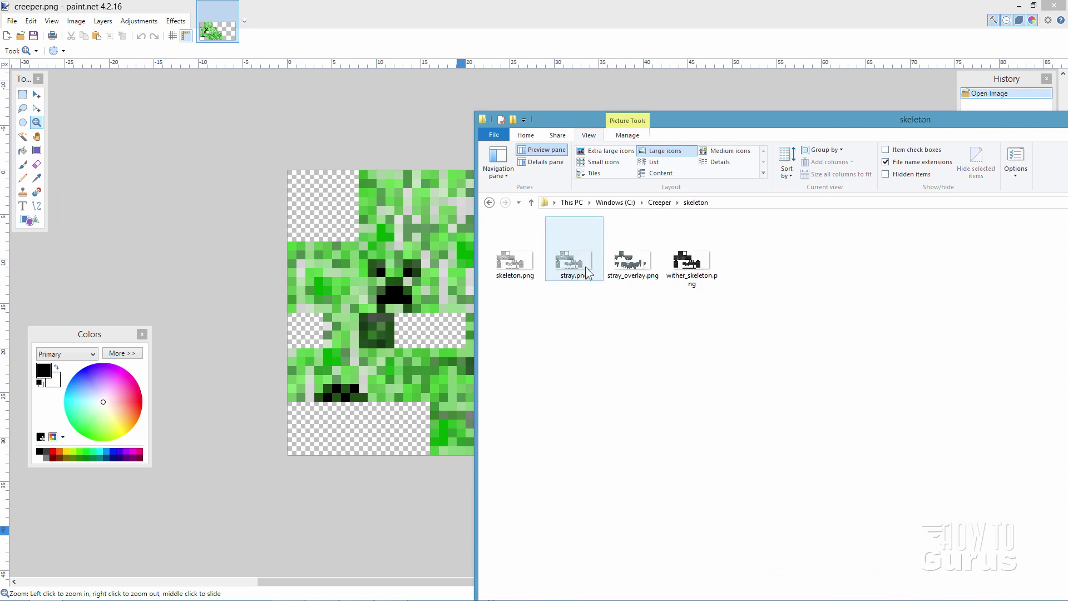
pyautogui.click(514, 266)
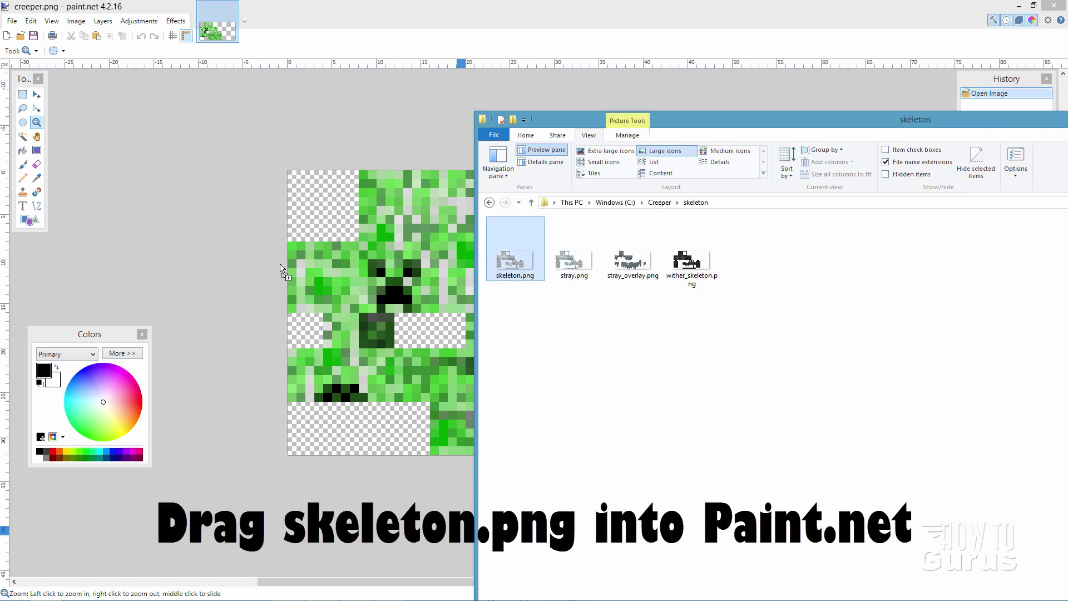
pyautogui.moveTo(209, 262); pyautogui.dragTo(229, 267)
pyautogui.click(482, 316)
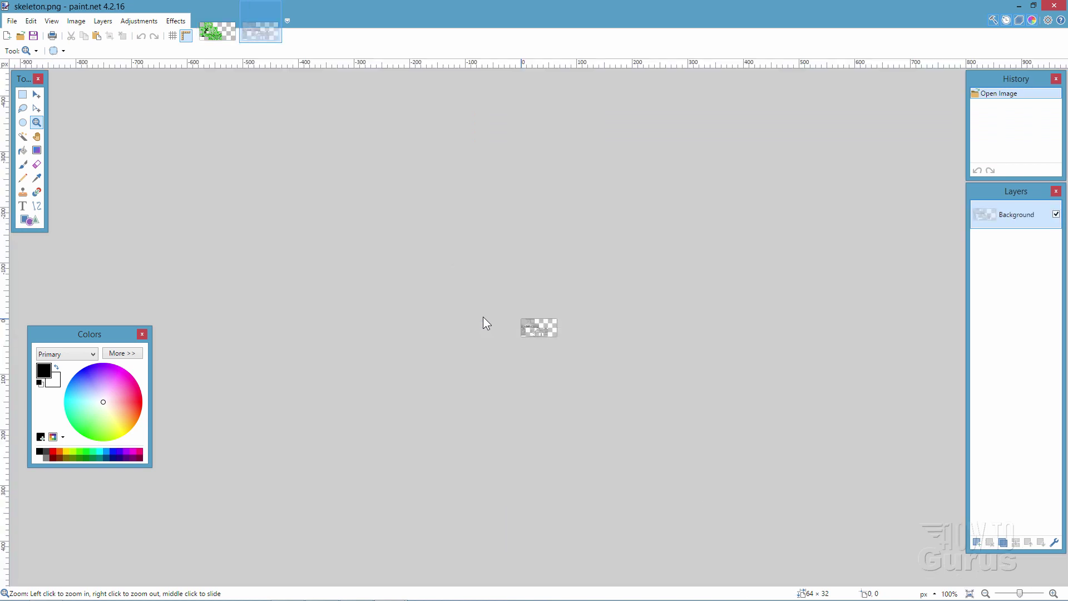
pyautogui.click(538, 332)
pyautogui.click(529, 326)
pyautogui.click(501, 303)
pyautogui.click(456, 267)
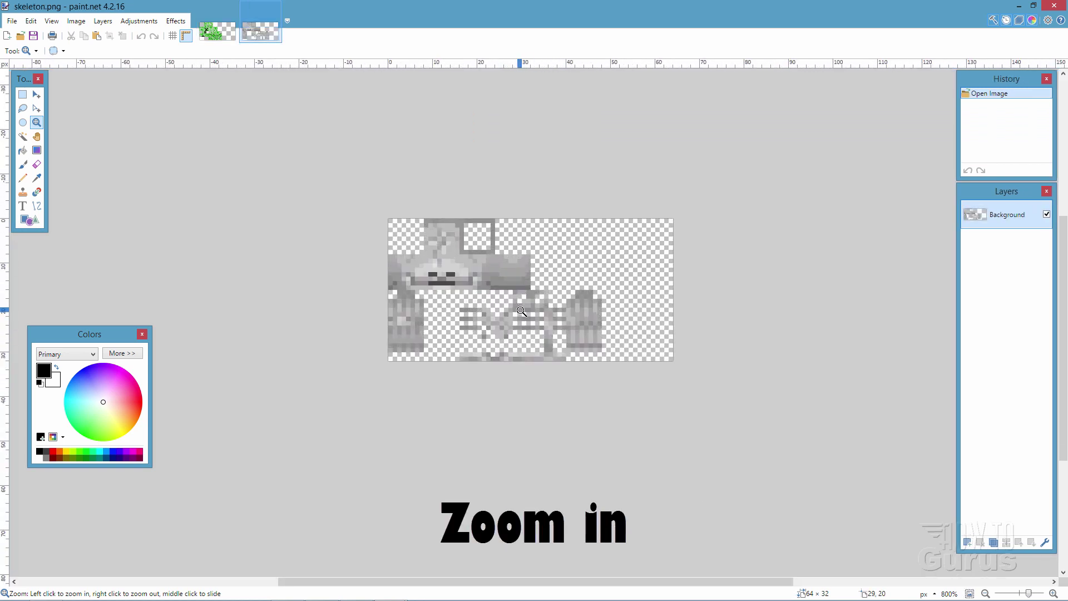
pyautogui.click(414, 235)
# Switch back and forth between the creeper.png and skeleton.png images to compare their textures
pyautogui.click(219, 32)
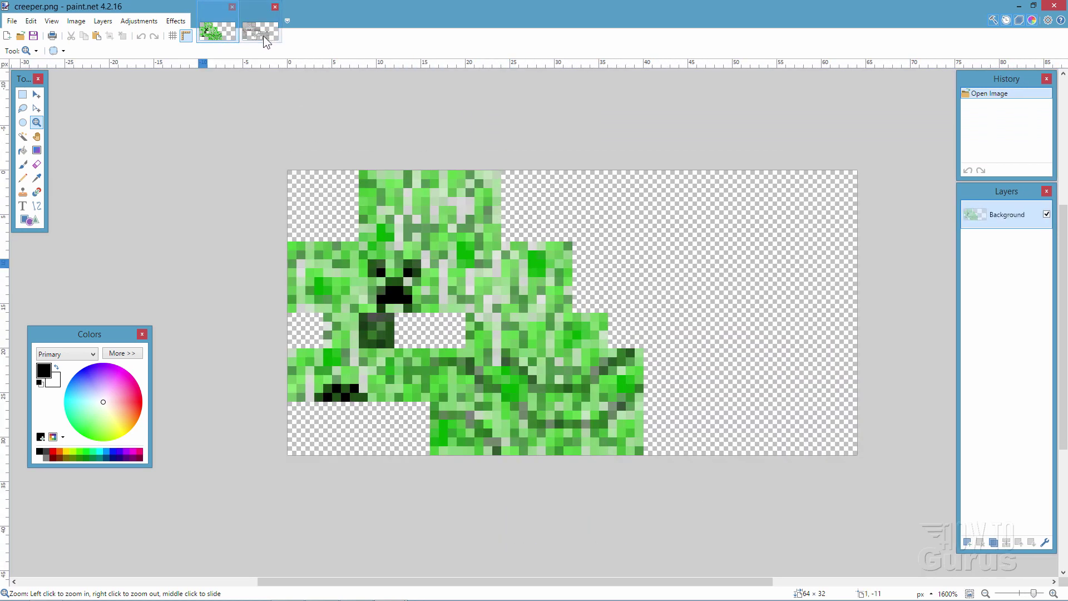
pyautogui.click(261, 35)
pyautogui.click(219, 32)
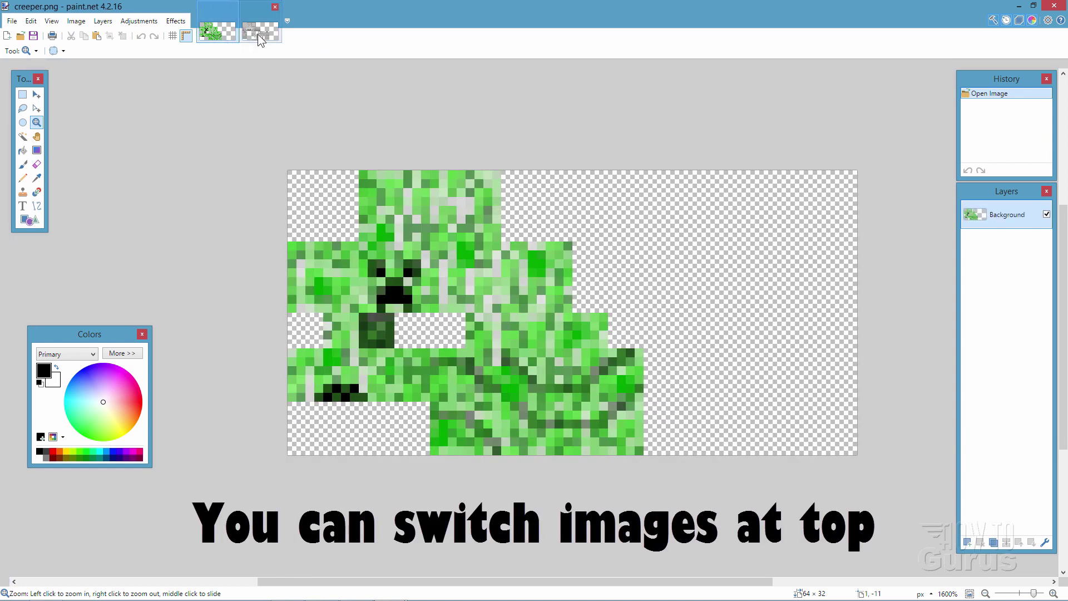
pyautogui.click(258, 34)
# Resize creeper.png to 128 pixels wide with Nearest Neighbor resampling, maintaining the aspect ratio
pyautogui.click(219, 32)
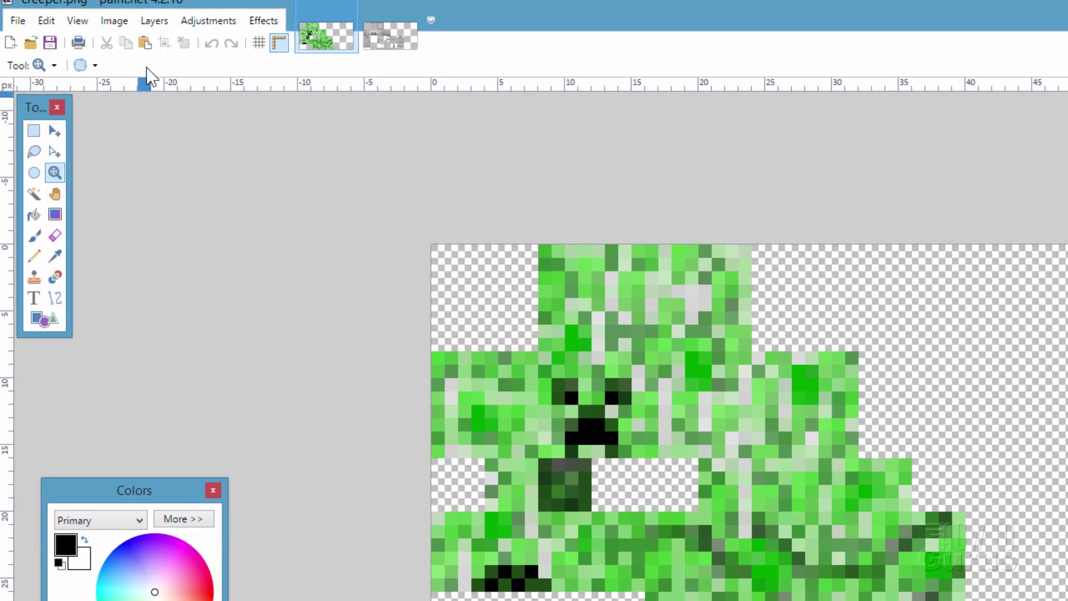
pyautogui.click(109, 22)
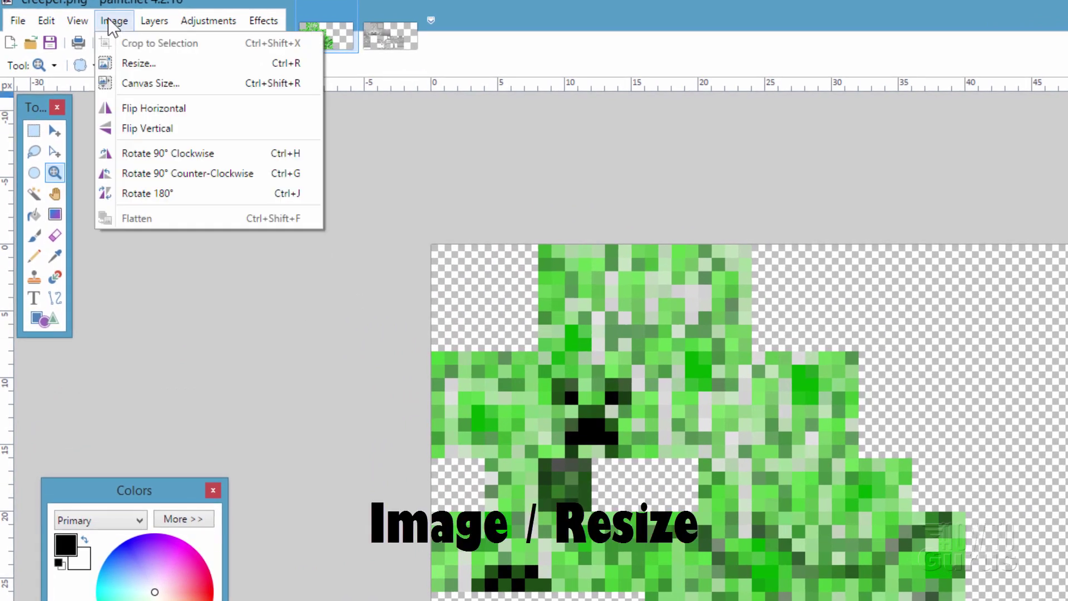
pyautogui.click(129, 64)
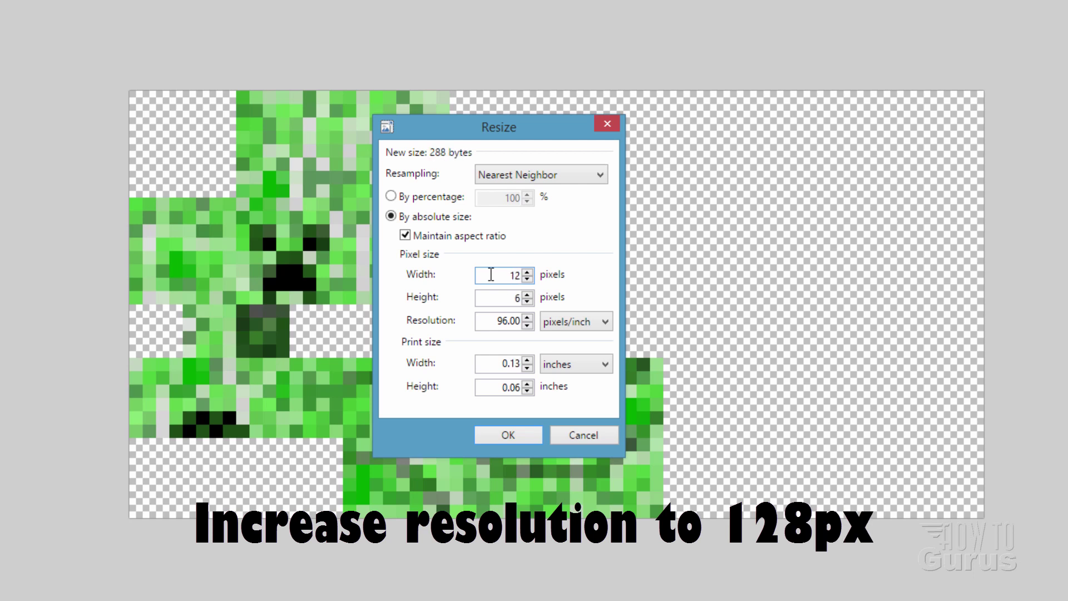
pyautogui.click(513, 437)
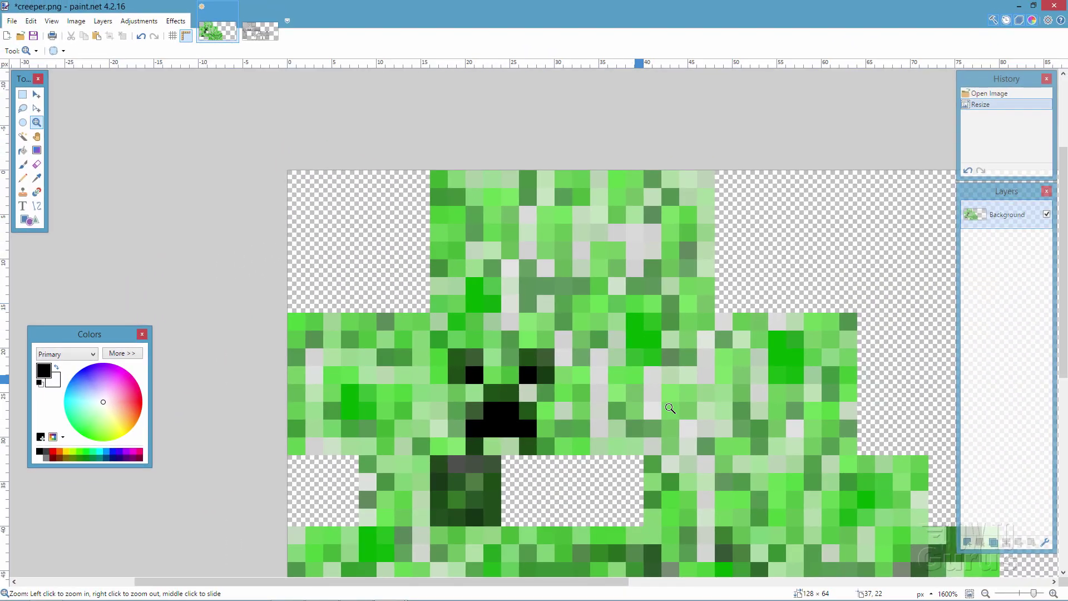
pyautogui.scroll(-4, 1032, 593)
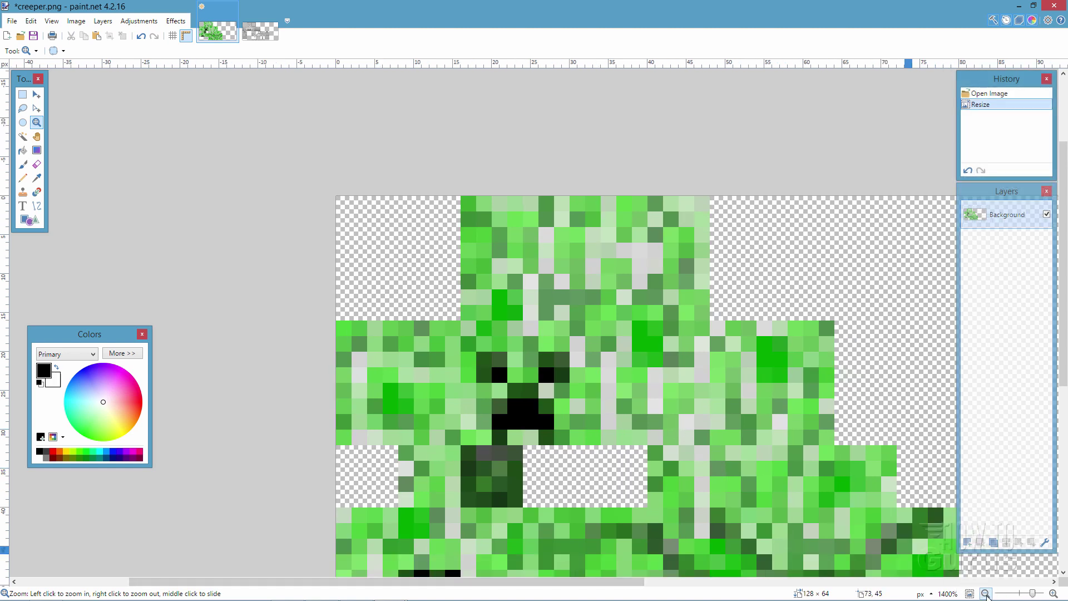
pyautogui.moveTo(661, 581); pyautogui.dragTo(801, 582)
pyautogui.scroll(-1, 1066, 347)
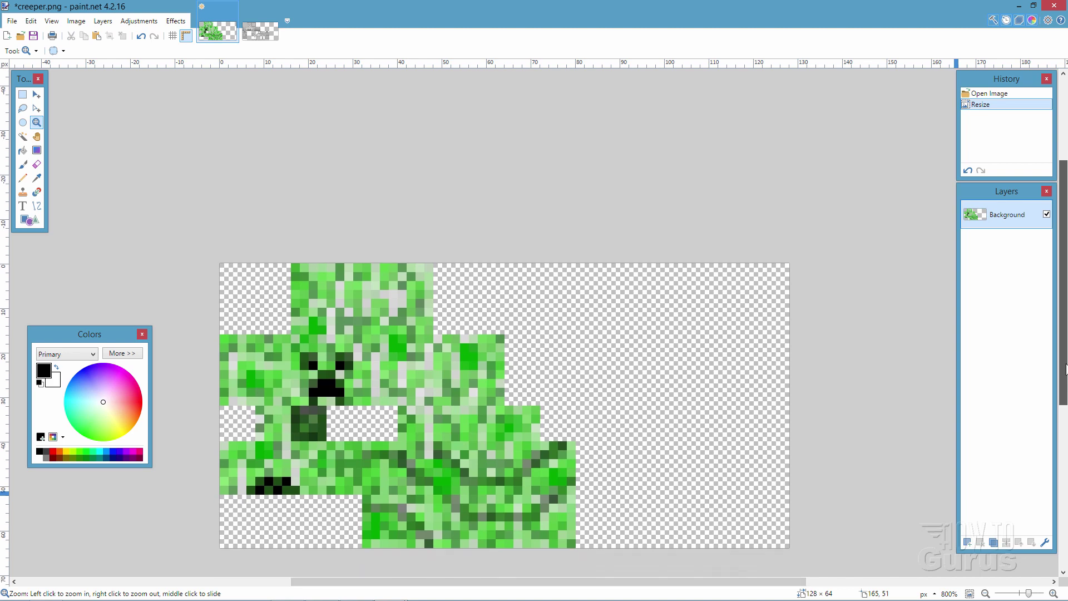
pyautogui.scroll(1, 1066, 348)
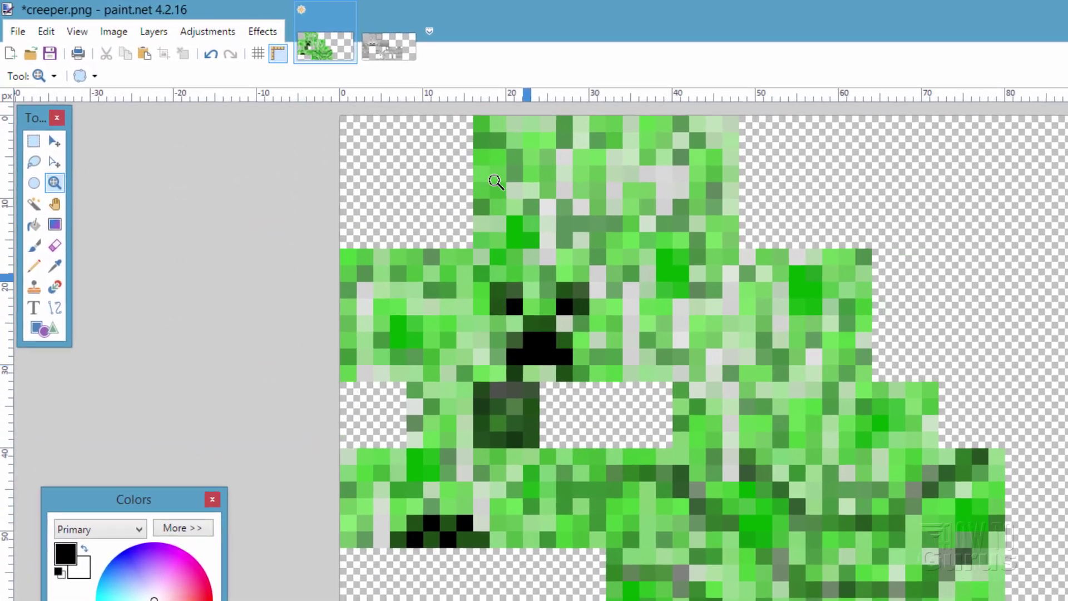
# Resize skeleton.png to 128 pixels wide with Nearest Neighbor resampling, maintaining the aspect ratio
pyautogui.click(305, 37)
pyautogui.click(114, 31)
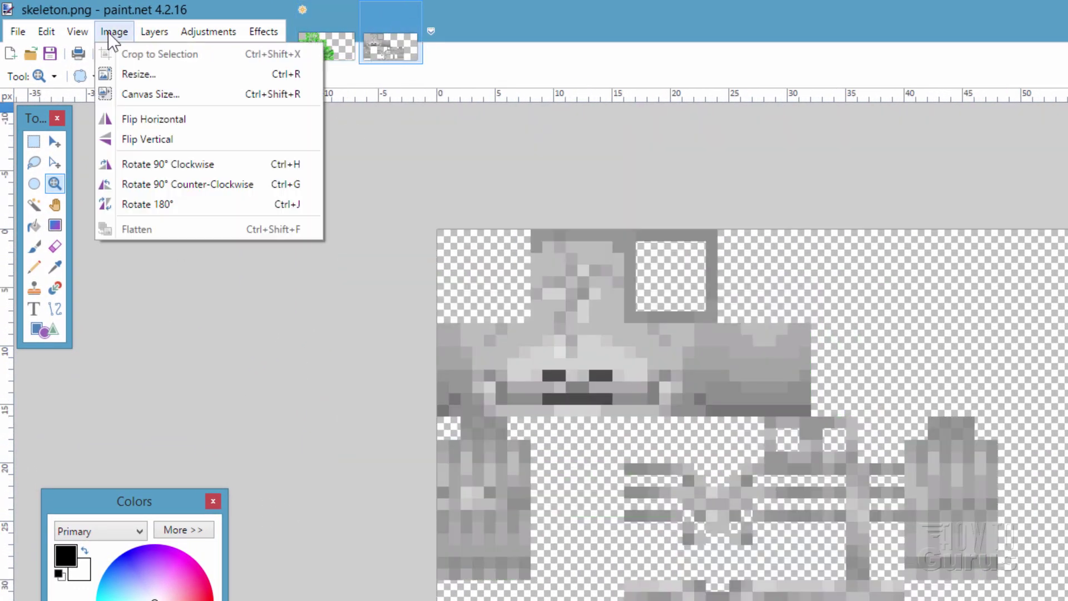
pyautogui.click(143, 74)
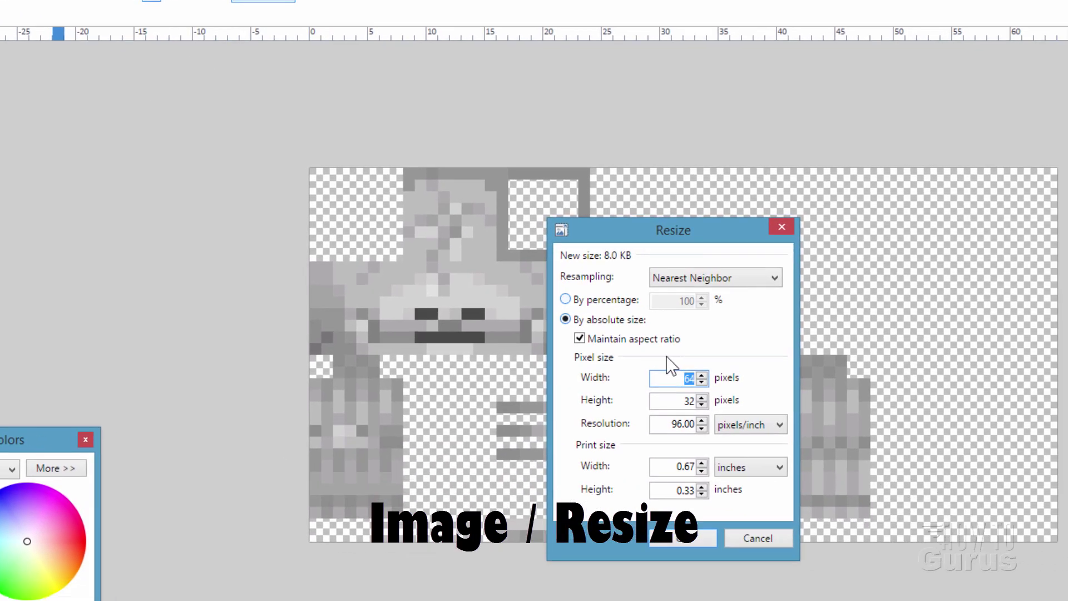
pyautogui.write('128')
pyautogui.click(810, 595)
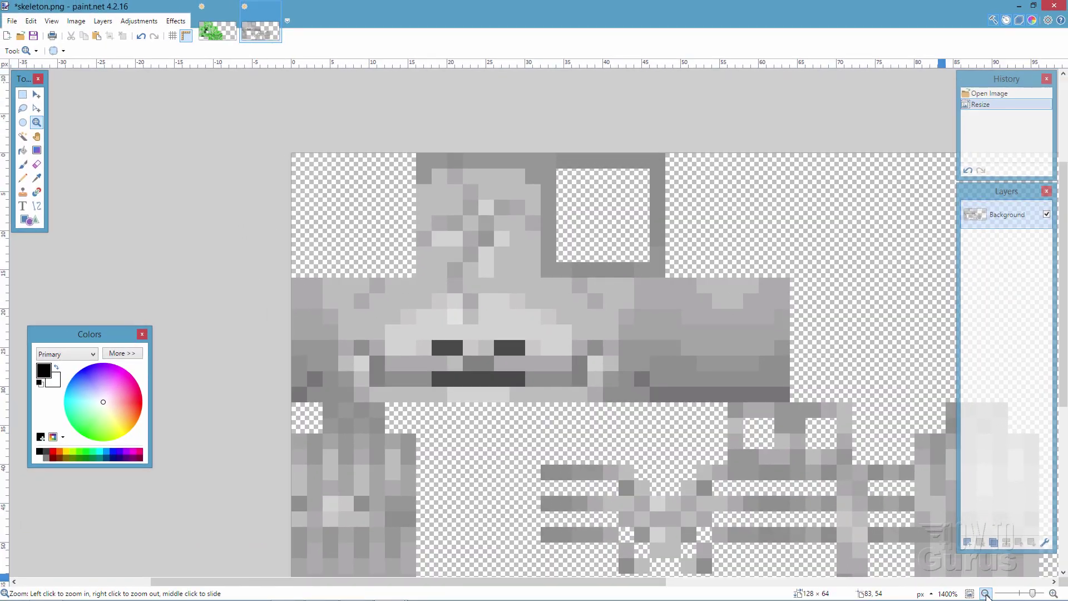
pyautogui.click(985, 593)
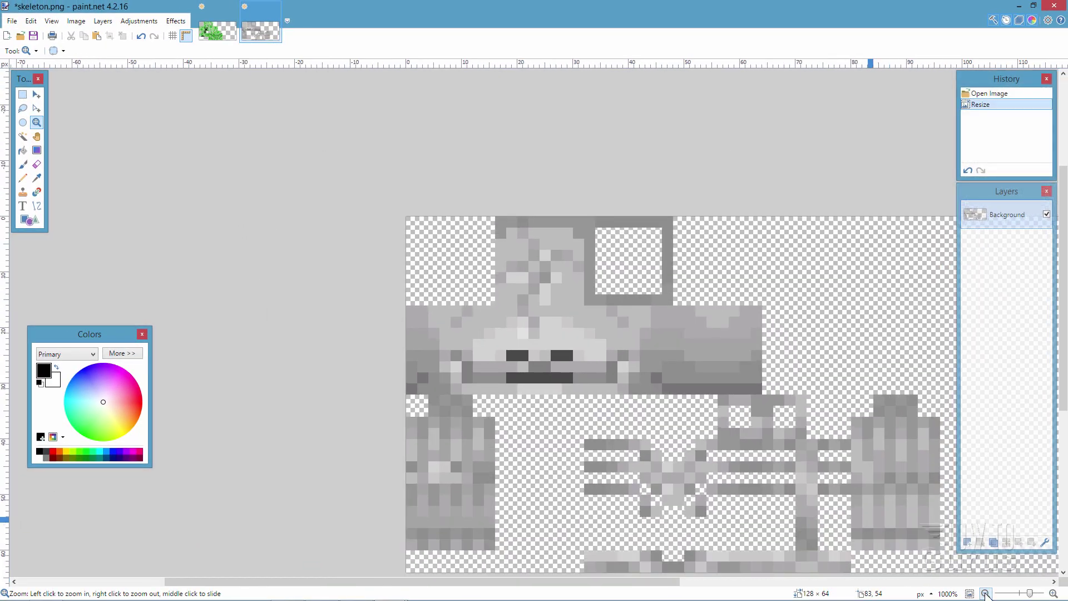
pyautogui.click(985, 593)
pyautogui.moveTo(639, 581); pyautogui.dragTo(746, 581)
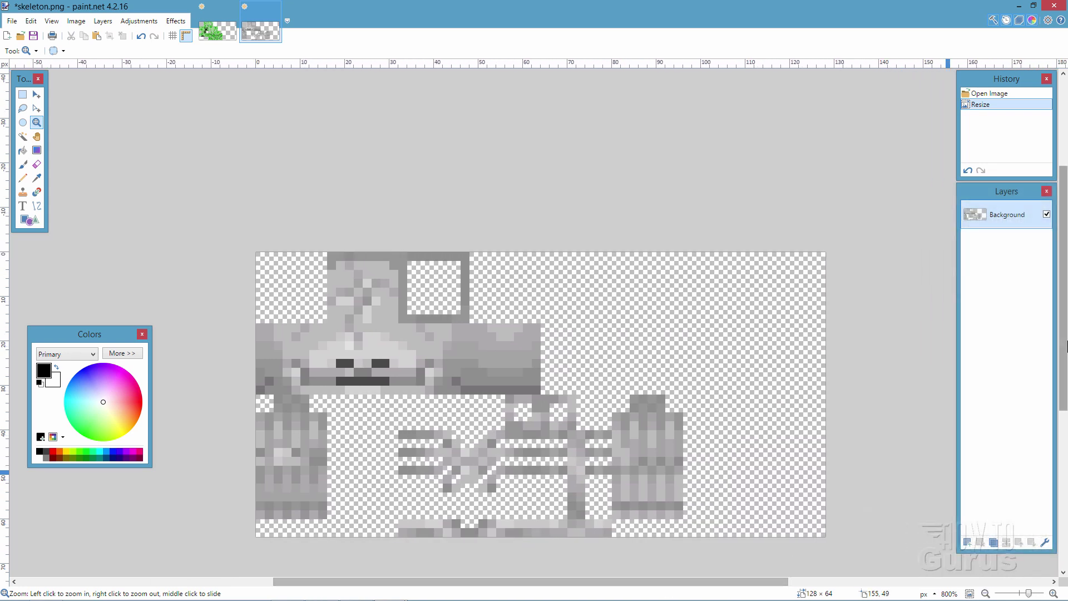
pyautogui.moveTo(1063, 346); pyautogui.dragTo(1048, 437)
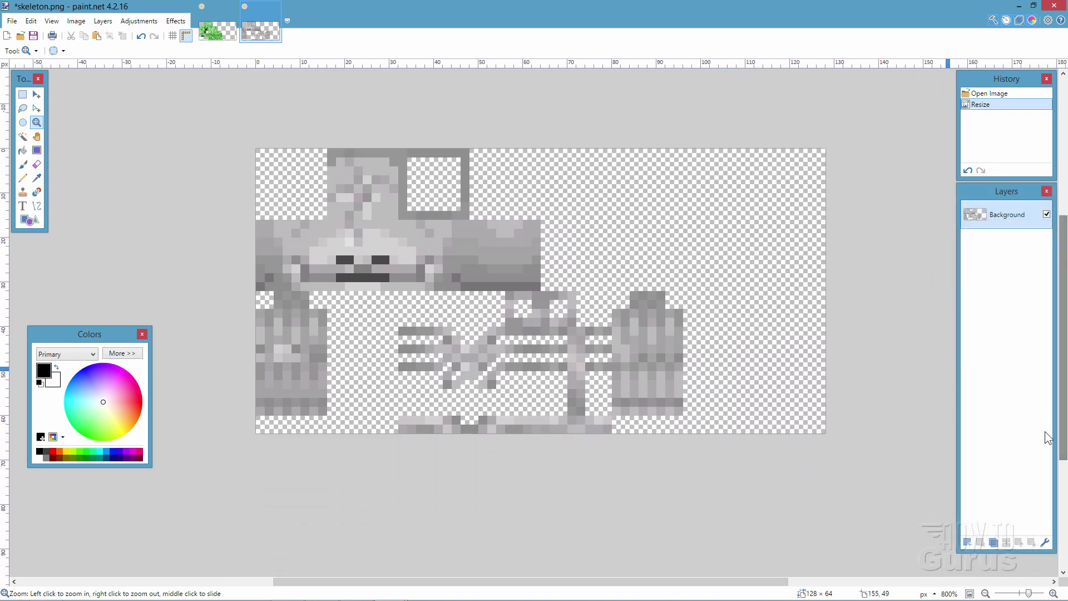
pyautogui.click(1052, 594)
# Duplicate the Background layer of creeper.png
pyautogui.click(216, 34)
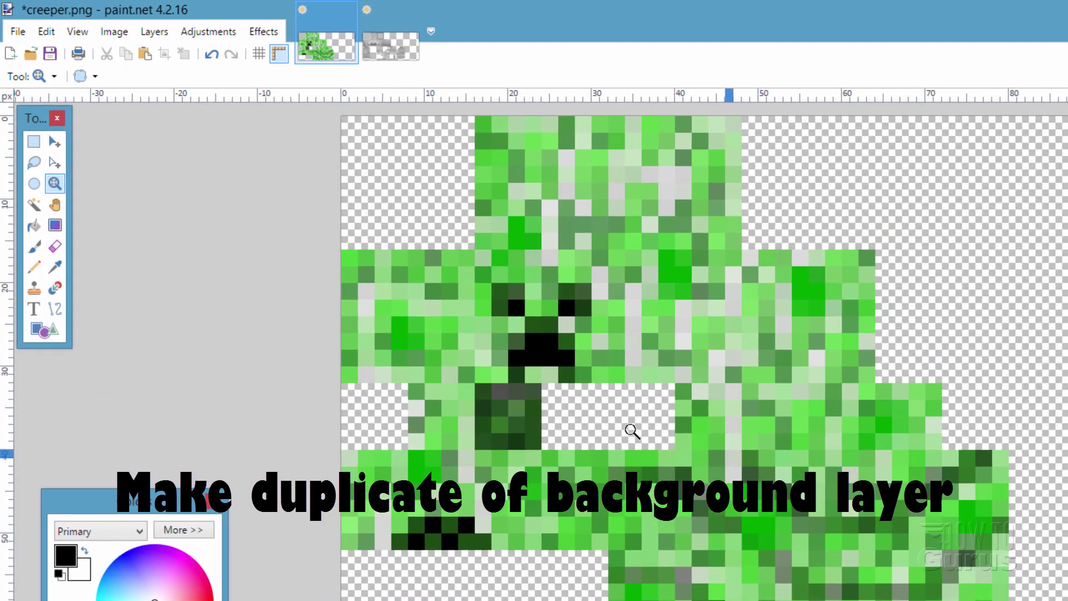
pyautogui.click(155, 32)
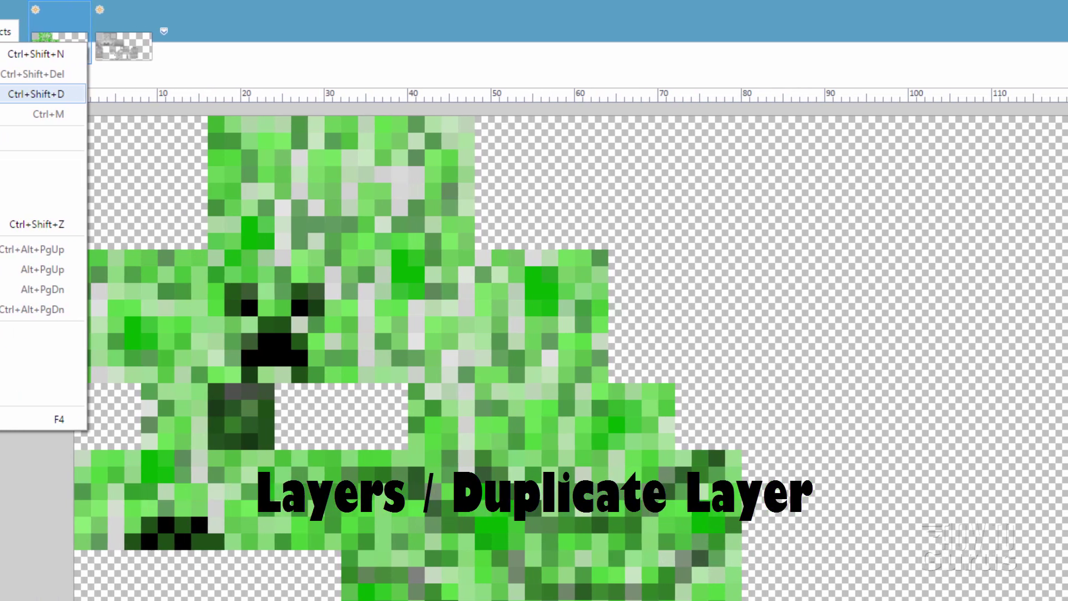
pyautogui.click(167, 94)
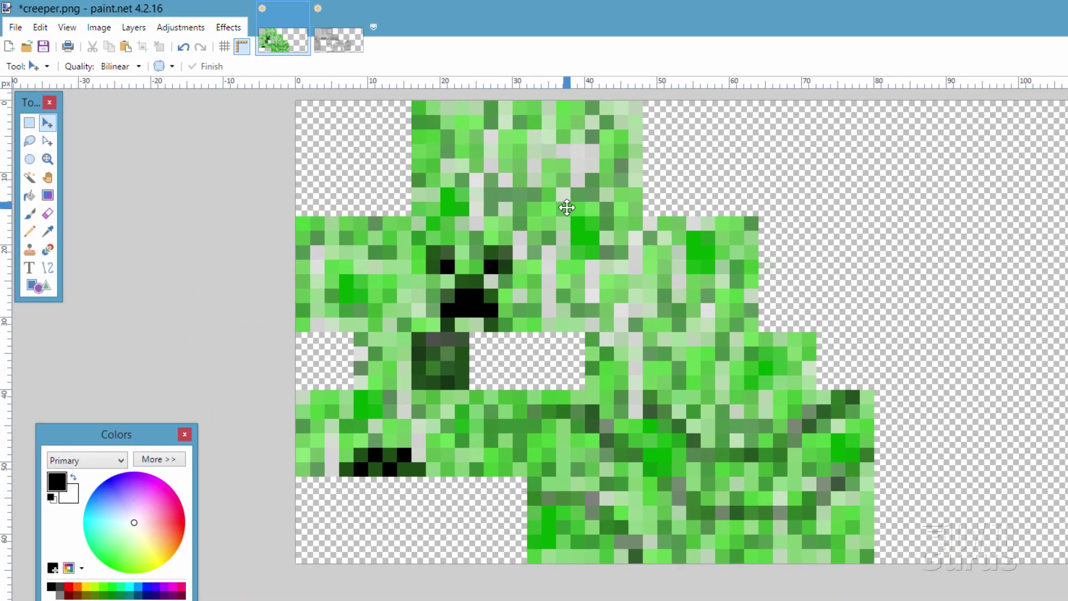
# Select all transparent areas around the creeper texture with the Magic Wand in additive mode and invert the selection
pyautogui.click(30, 178)
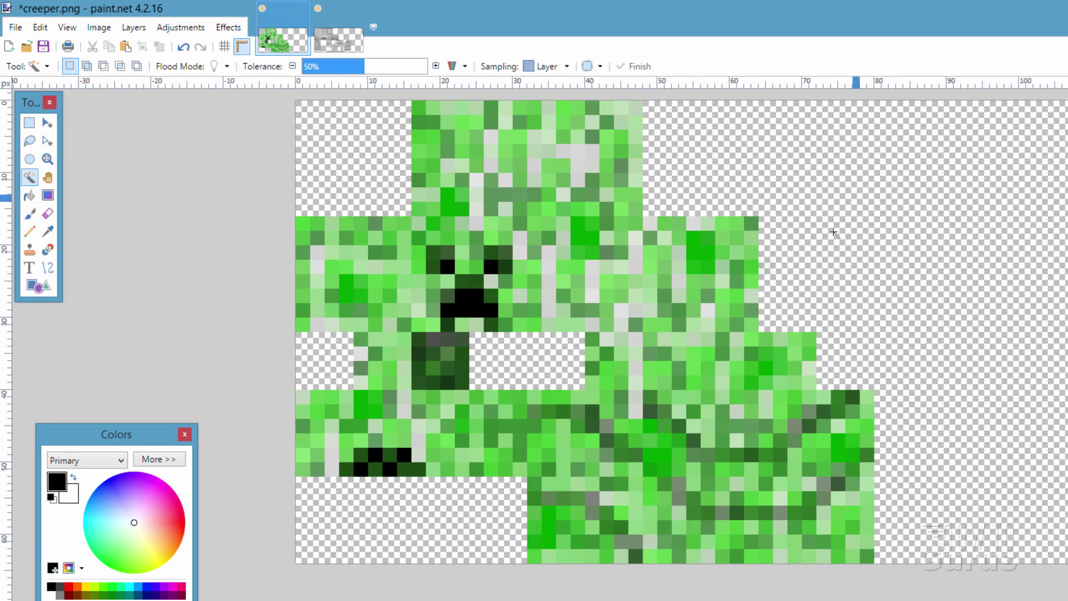
pyautogui.click(854, 243)
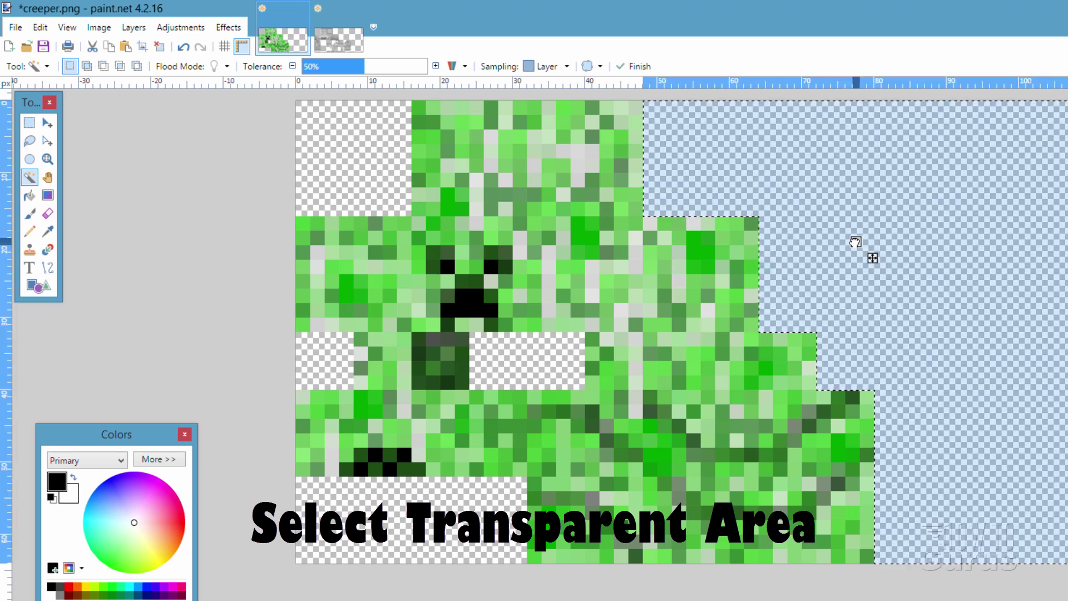
pyautogui.click(86, 67)
pyautogui.click(319, 161)
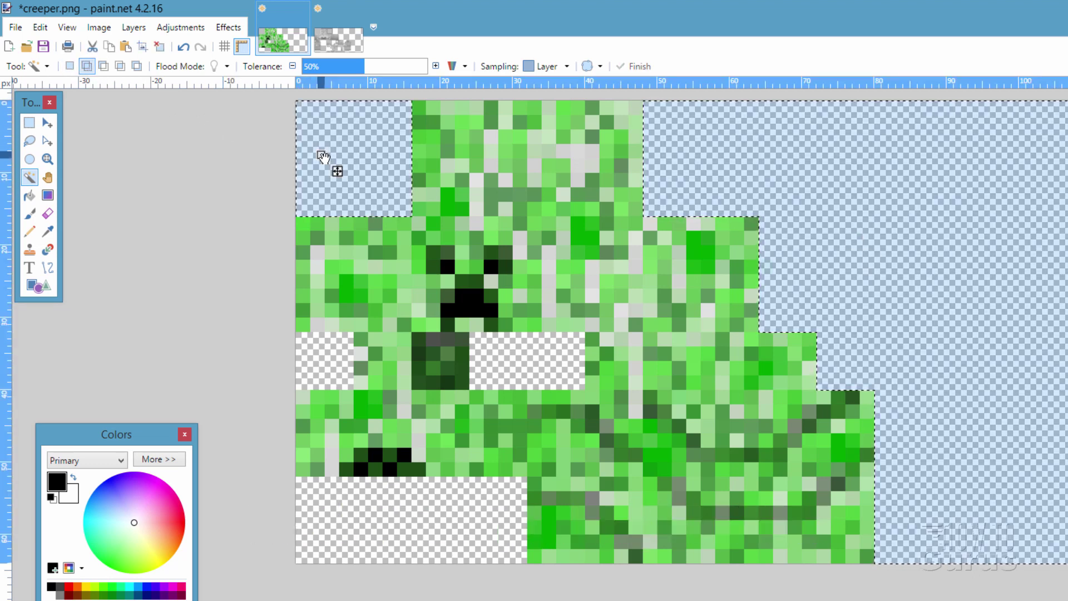
pyautogui.click(321, 357)
pyautogui.click(518, 380)
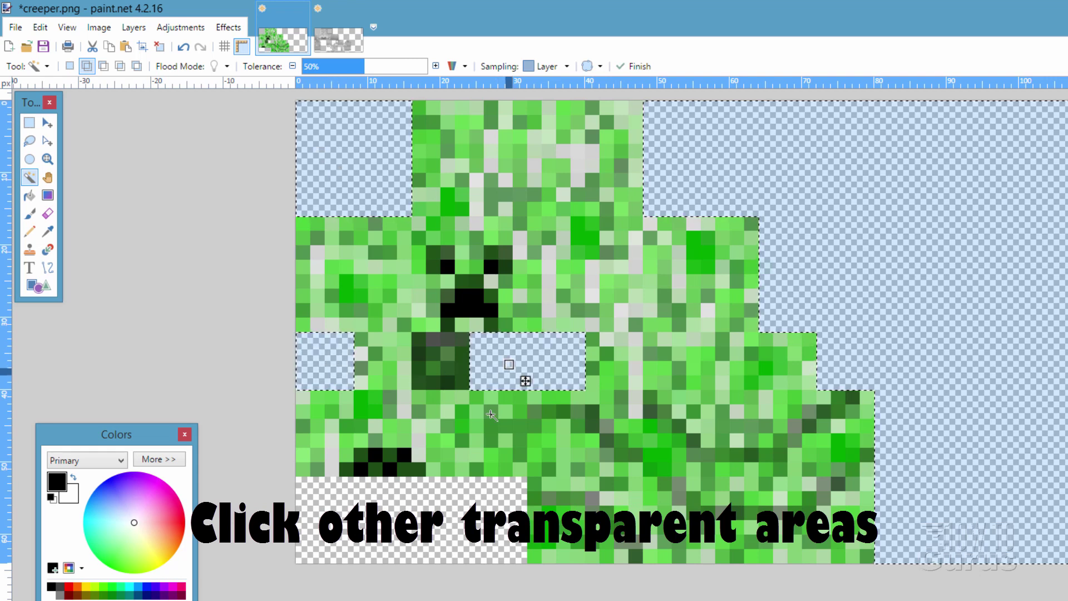
pyautogui.click(451, 509)
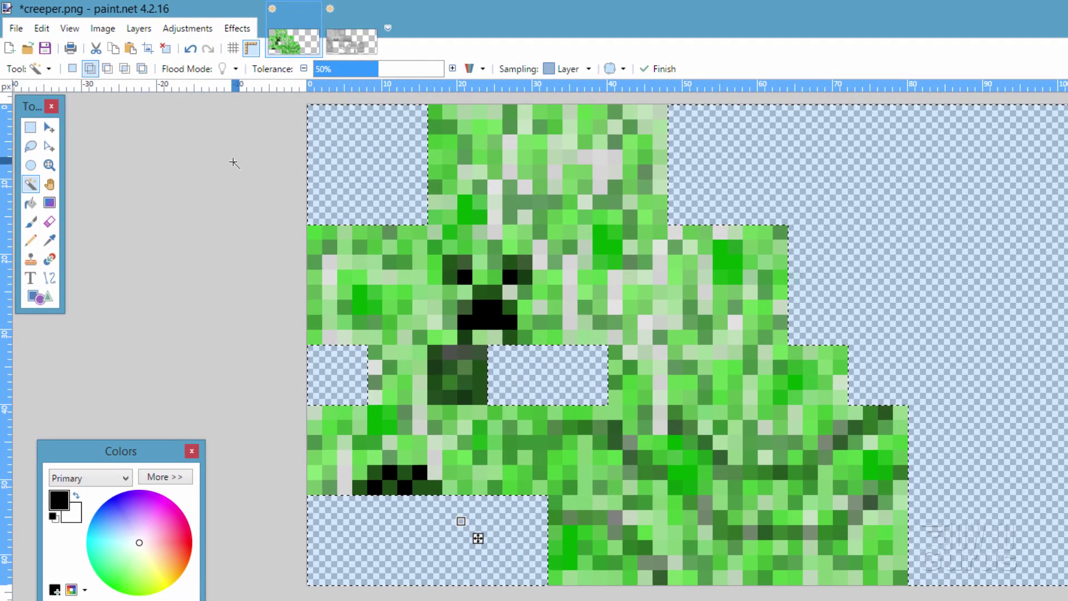
pyautogui.click(42, 27)
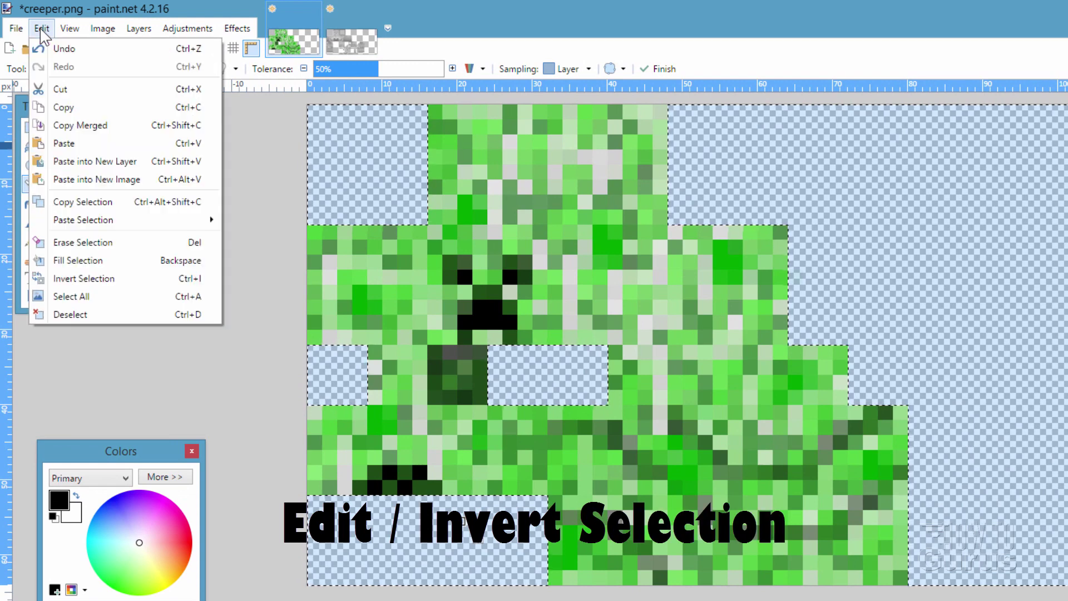
pyautogui.click(135, 278)
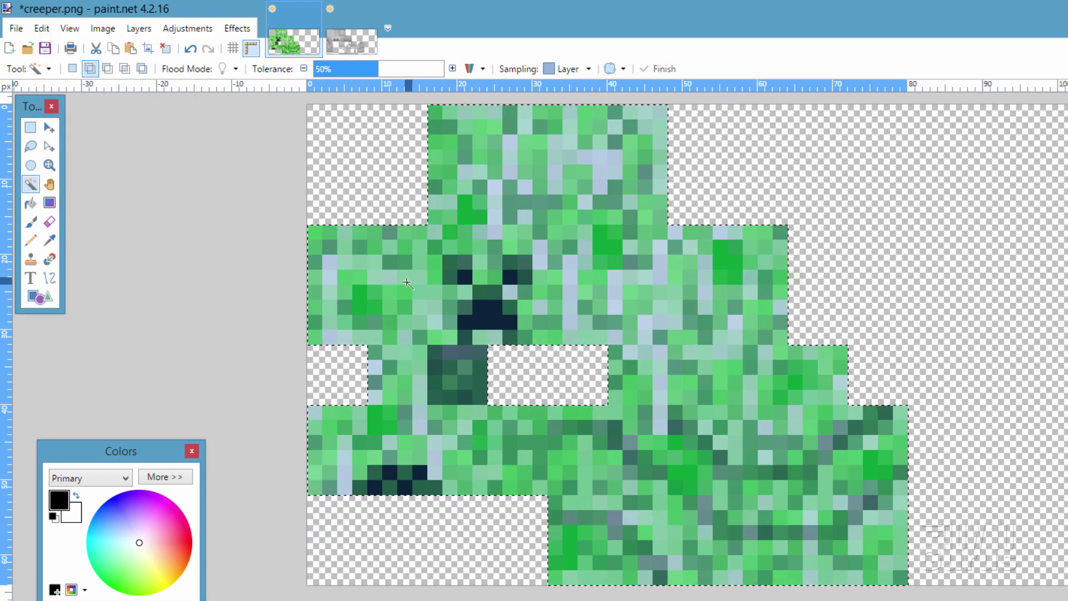
# Paint the whole selected creeper texture on the duplicate layer black using a Paintbrush with width 20
pyautogui.click(31, 221)
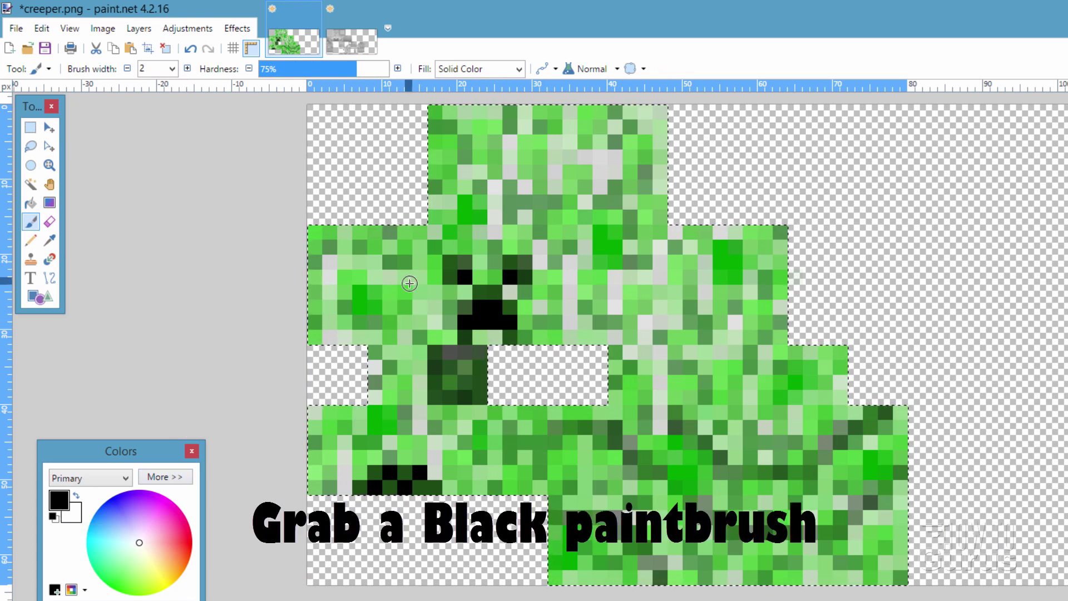
pyautogui.click(172, 69)
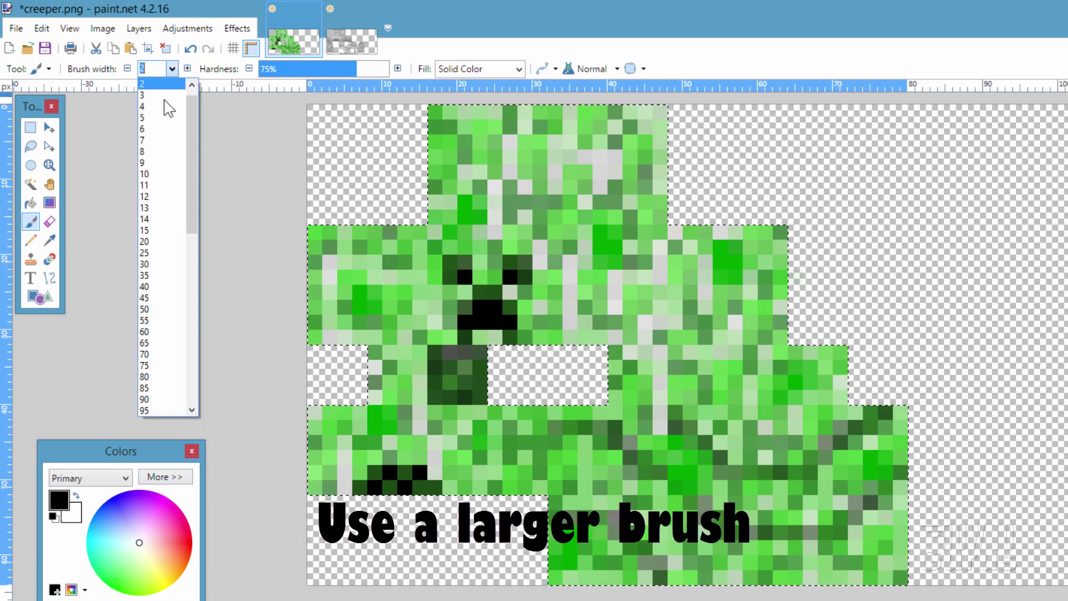
pyautogui.click(167, 241)
pyautogui.moveTo(402, 266)
pyautogui.mouseDown()
pyautogui.moveTo(274, 260)
pyautogui.moveTo(286, 396)
pyautogui.moveTo(272, 459)
pyautogui.moveTo(478, 506)
pyautogui.moveTo(550, 575)
pyautogui.moveTo(863, 453)
pyautogui.moveTo(943, 387)
pyautogui.moveTo(627, 137)
pyautogui.mouseUp()
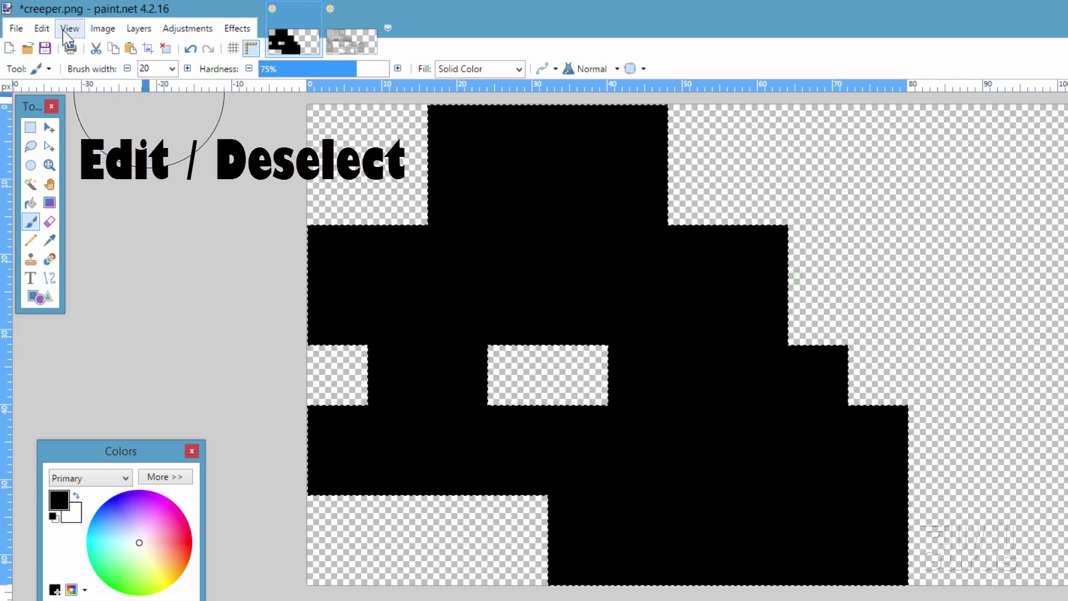
# Clear the selection and hide the black-painted Background layer
pyautogui.click(42, 28)
pyautogui.click(97, 311)
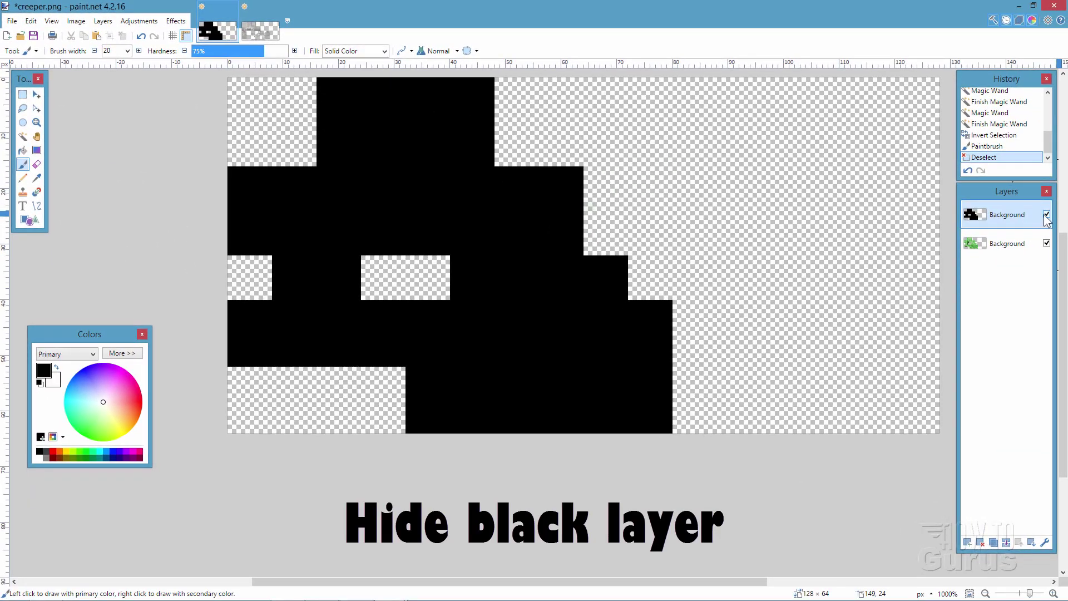
pyautogui.click(1046, 214)
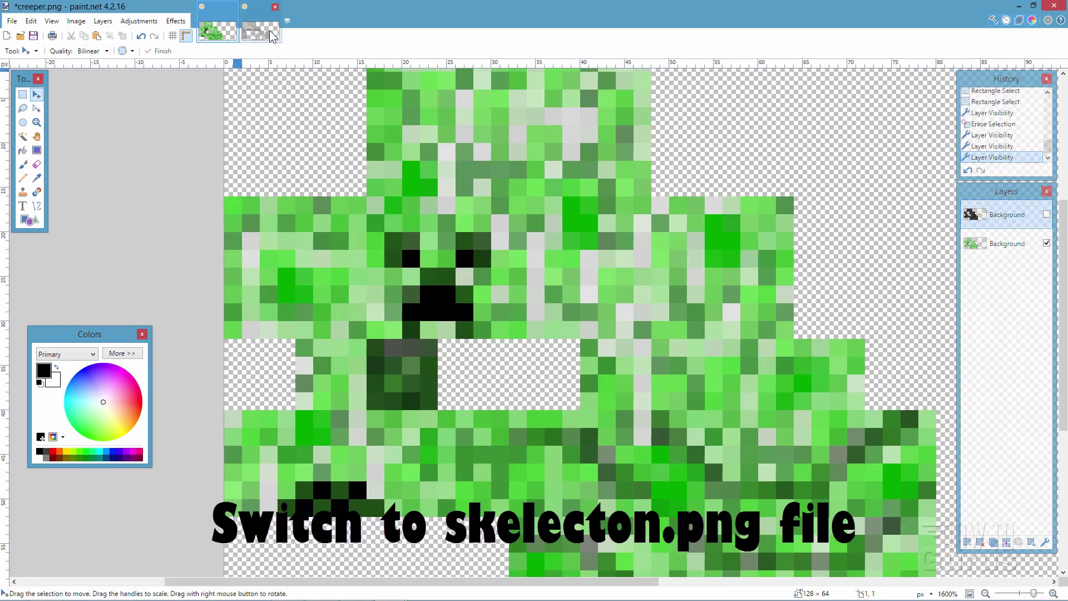
# Select the entire skeleton.png image and copy it
pyautogui.click(260, 31)
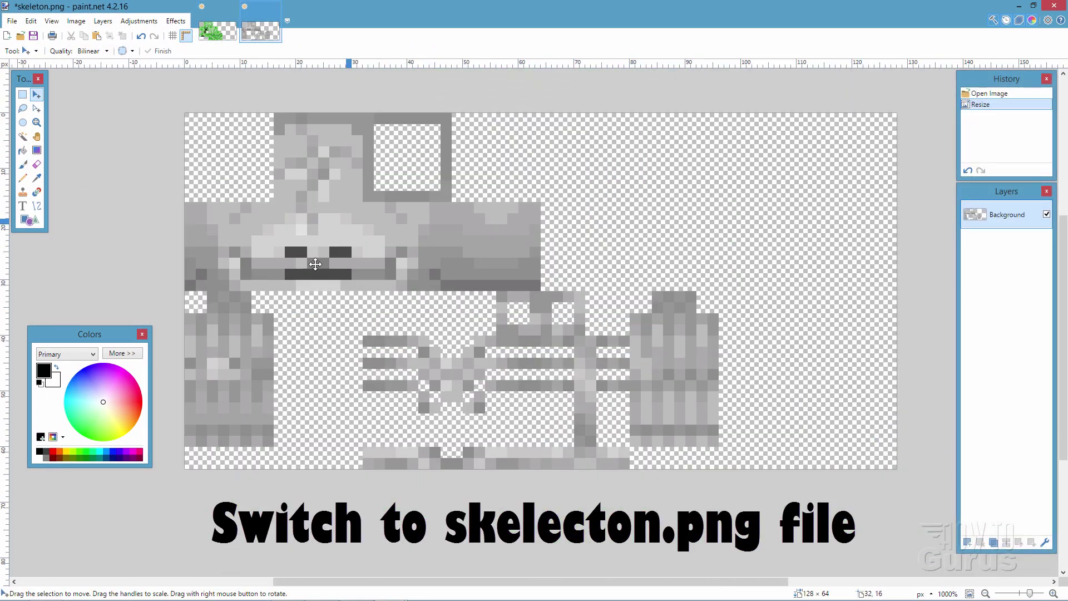
pyautogui.click(278, 231)
pyautogui.click(279, 231)
pyautogui.click(278, 232)
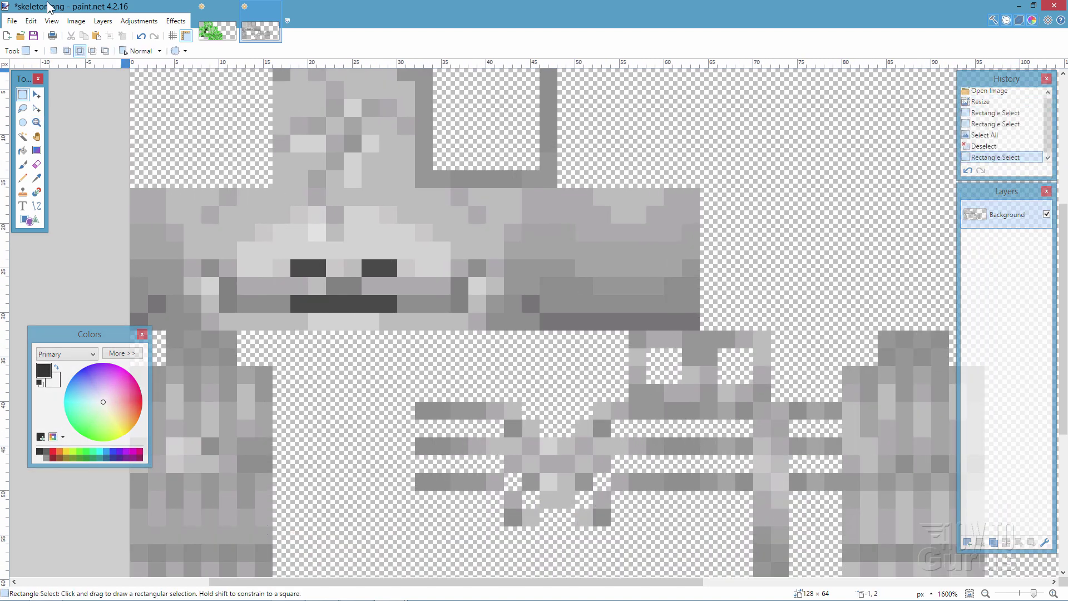
pyautogui.click(30, 21)
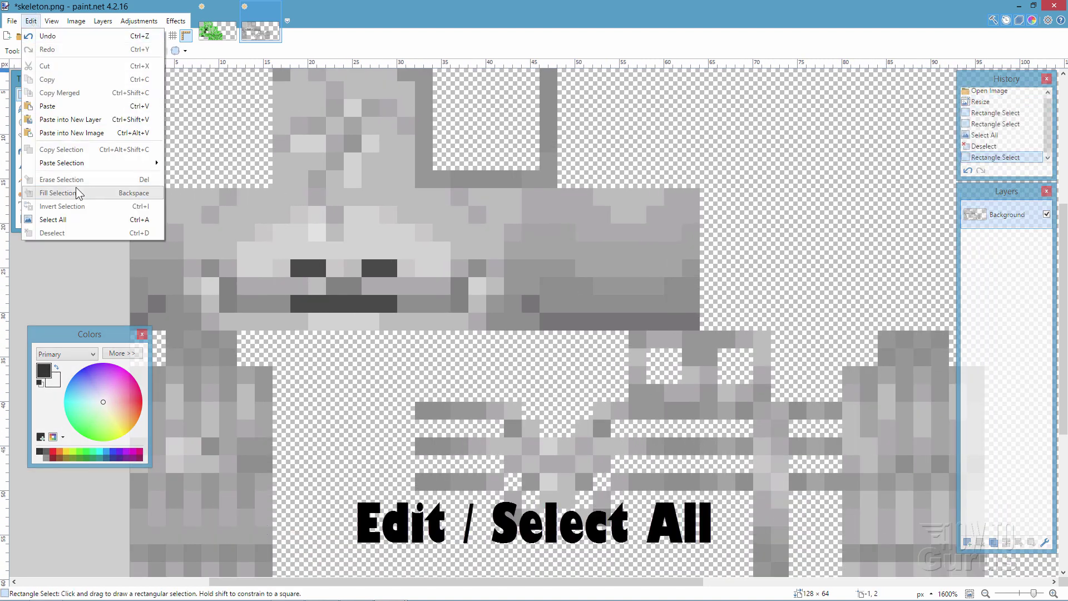
pyautogui.click(72, 219)
pyautogui.click(31, 20)
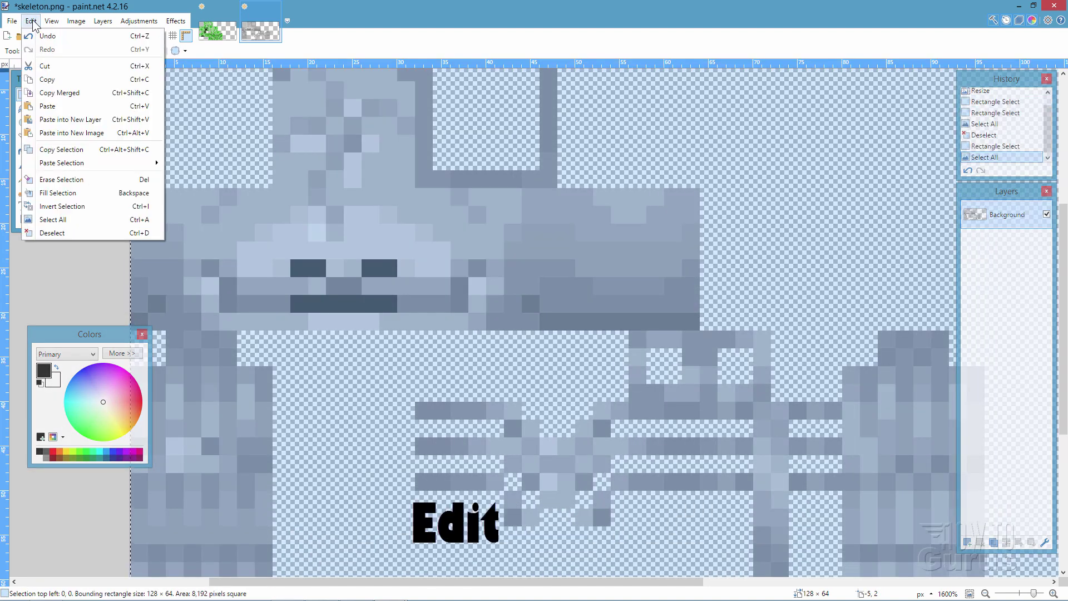
pyautogui.click(49, 79)
# Paste the copied skeleton texture into a new layer of creeper.png and show the black Background layer beneath it
pyautogui.click(218, 15)
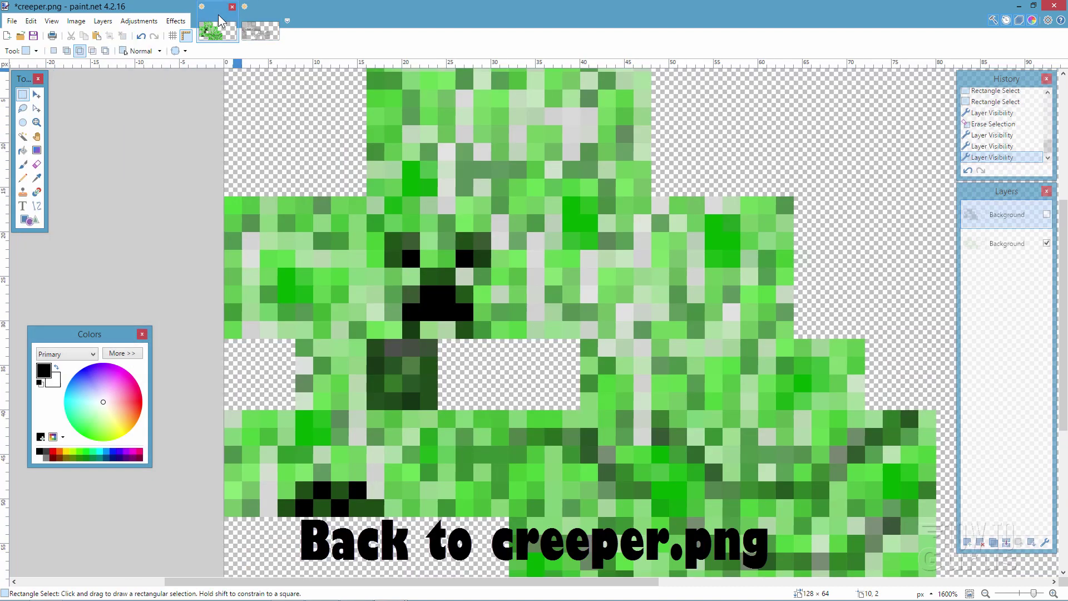
pyautogui.click(31, 20)
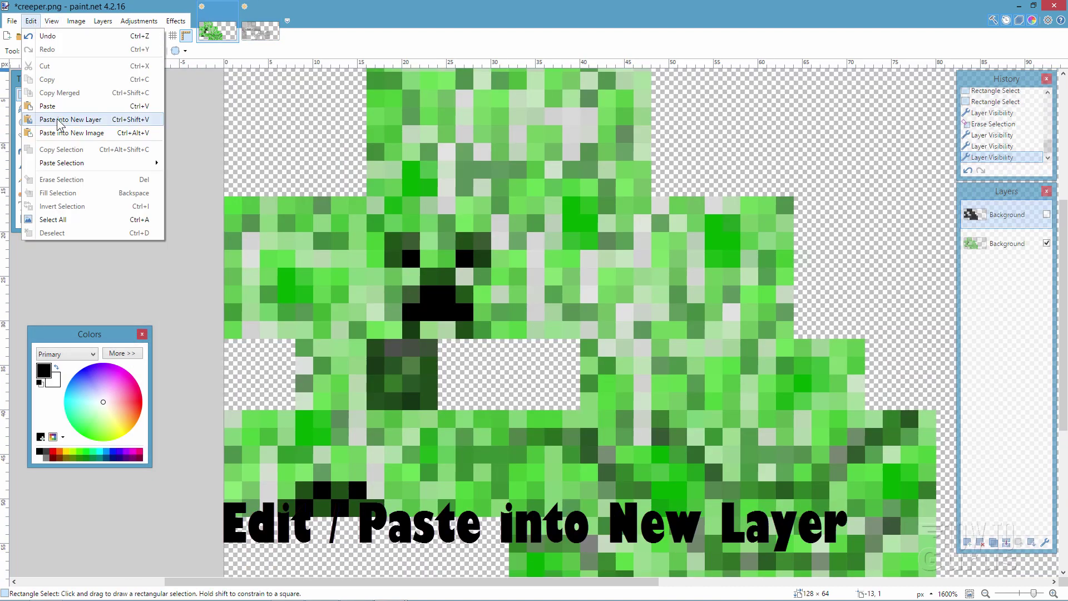
pyautogui.click(79, 120)
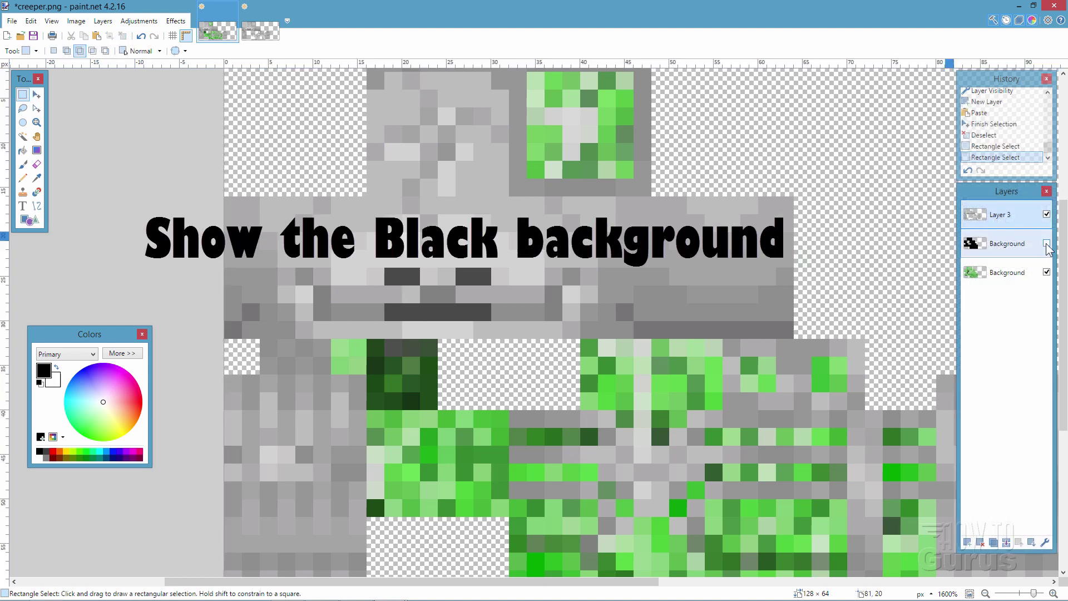
pyautogui.click(1046, 243)
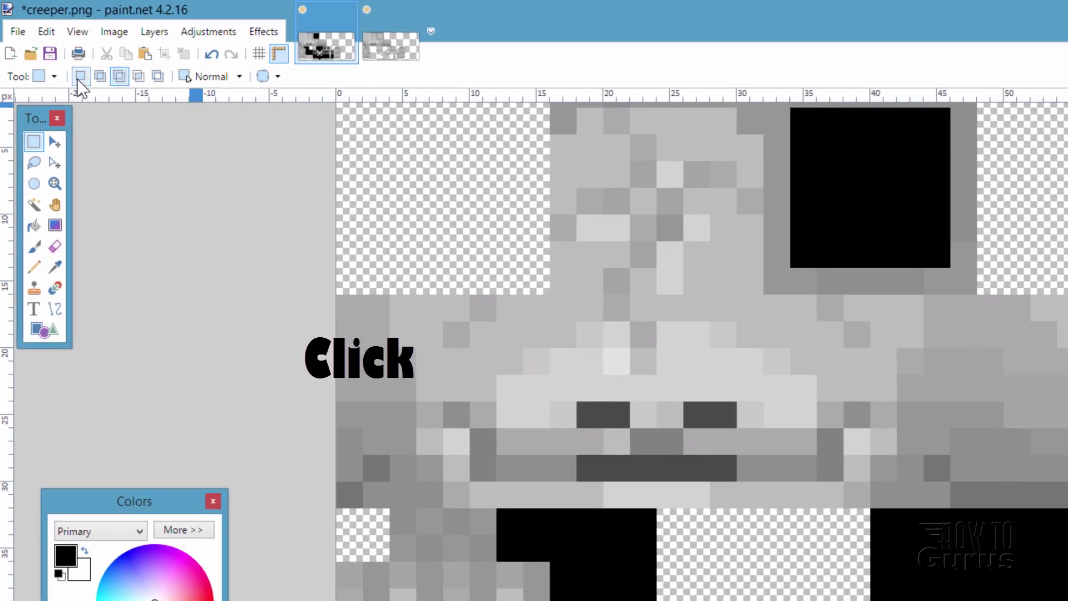
# Erase the skeleton pixels left of the face on Layer 3 with a replace-mode rectangular selection about 16 × 43 pixels
pyautogui.click(77, 78)
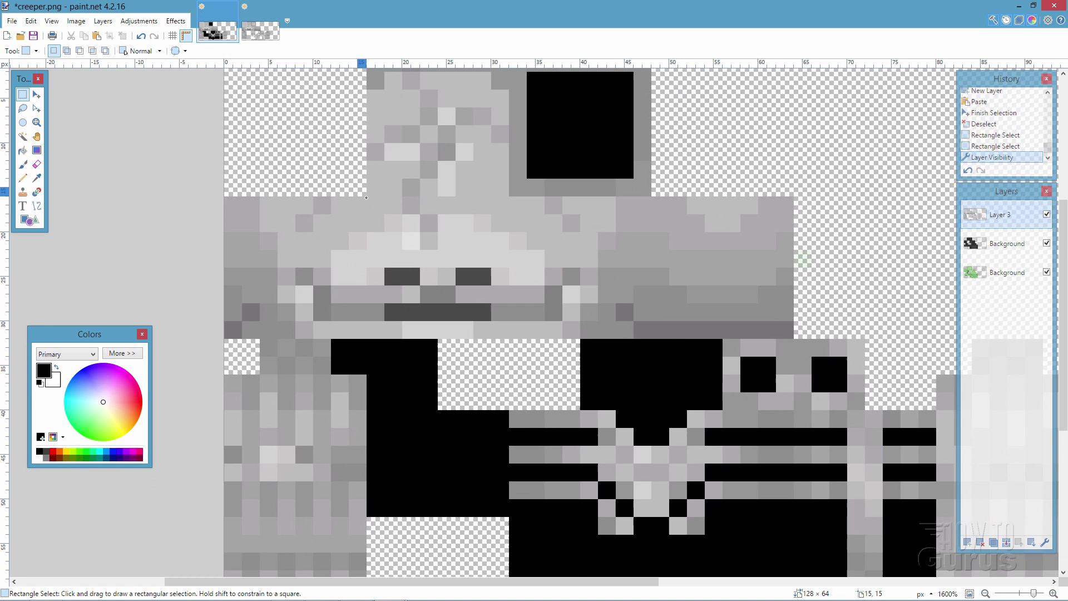
pyautogui.moveTo(366, 197); pyautogui.dragTo(355, 338)
pyautogui.moveTo(347, 431); pyautogui.dragTo(224, 562)
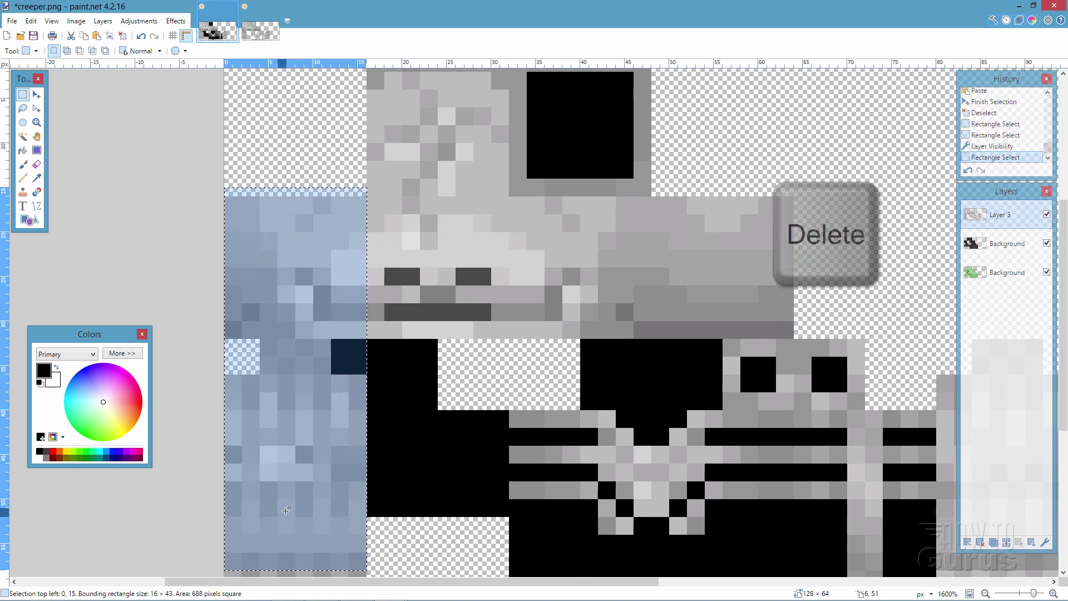
pyautogui.press('Delete')
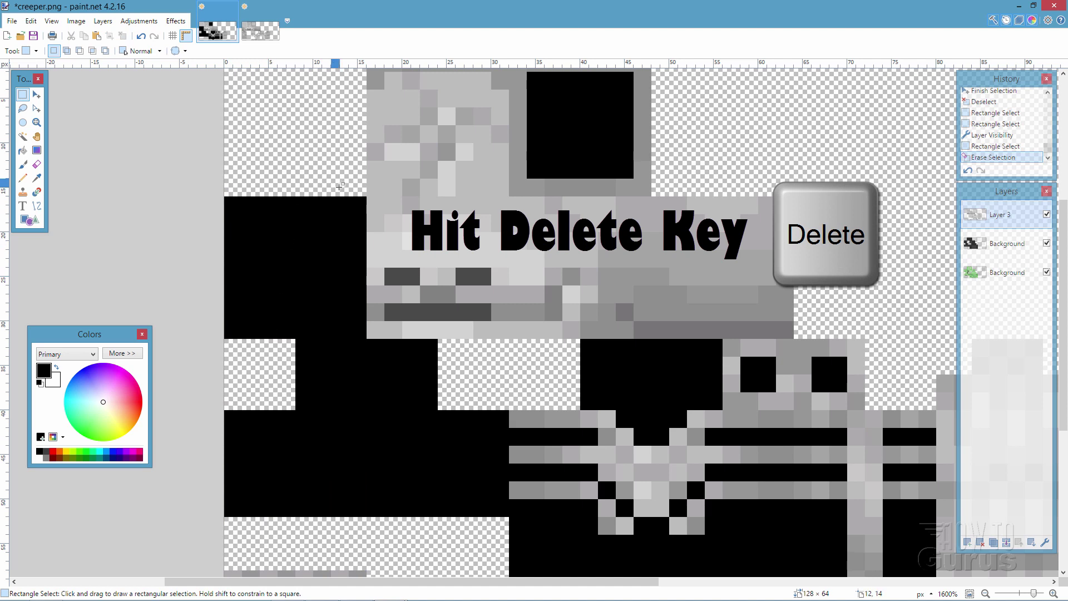
# Erase the skeleton's head-top blocks above the face on Layer 3 with a rectangular selection reaching the canvas's upper edge
pyautogui.moveTo(345, 194); pyautogui.dragTo(582, 185)
pyautogui.moveTo(684, 179); pyautogui.dragTo(341, 65)
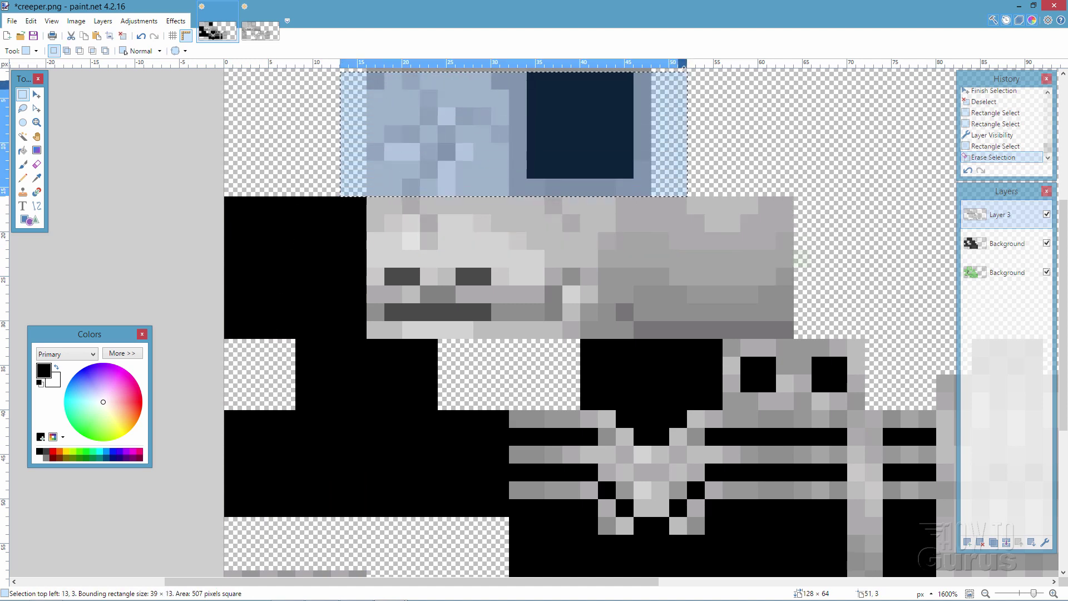
pyautogui.scroll(1, 653, 167)
pyautogui.press('Delete')
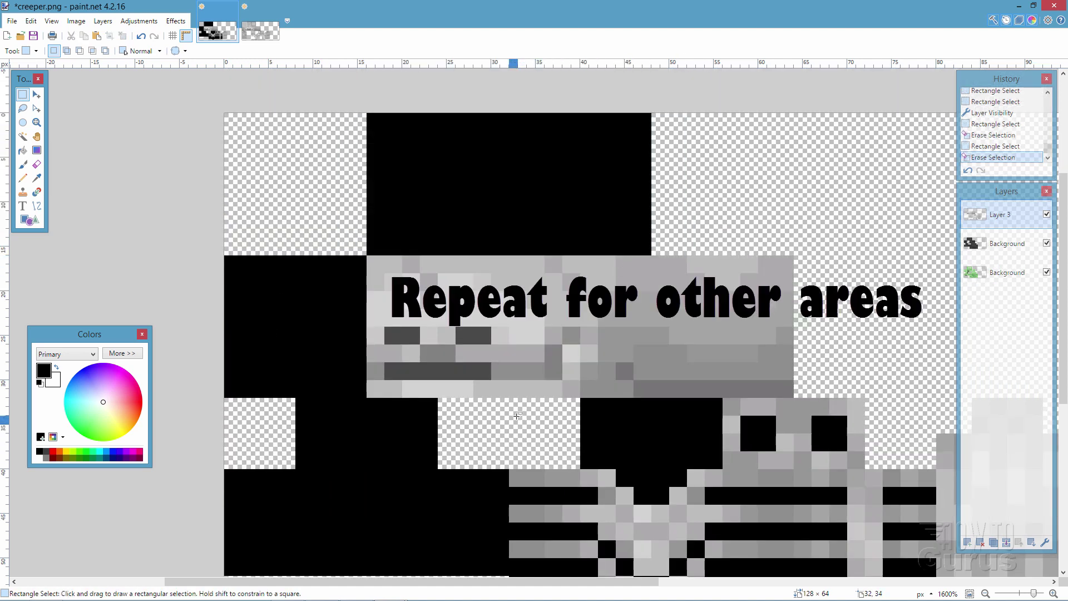
# Erase the skeleton head pixels right of the face with a selection about 33 × 18 pixels, plus the unneeded pixels below the head
pyautogui.moveTo(510, 247); pyautogui.dragTo(796, 401)
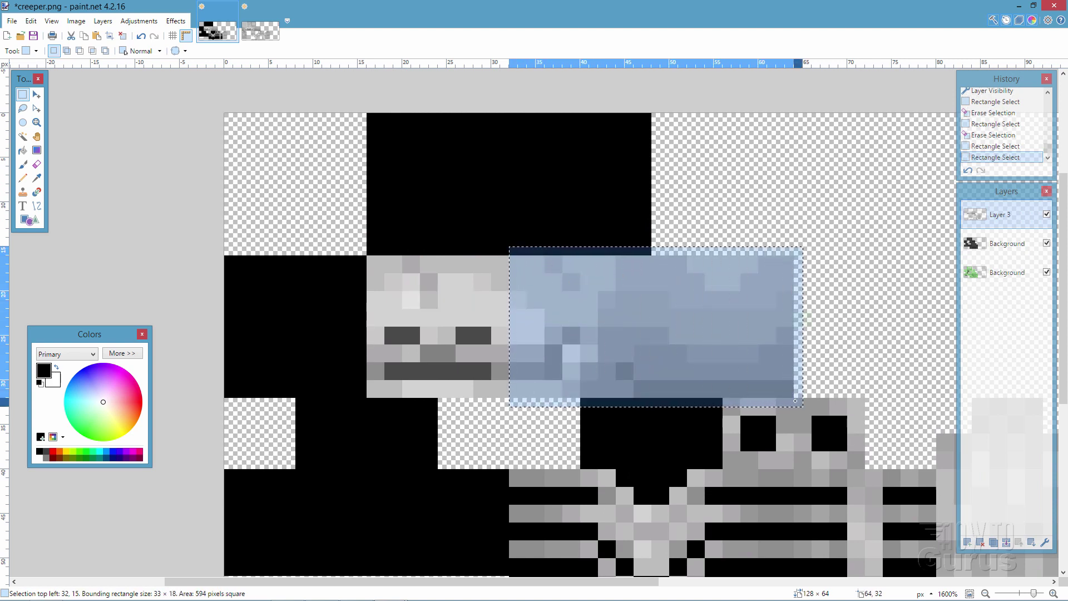
pyautogui.press('Delete')
pyautogui.scroll(-3, 556, 334)
pyautogui.moveTo(383, 403)
pyautogui.mouseDown()
pyautogui.moveTo(278, 474)
pyautogui.moveTo(226, 466)
pyautogui.mouseUp()
pyautogui.press('Delete')
pyautogui.moveTo(466, 430); pyautogui.dragTo(946, 492)
pyautogui.press('Delete')
# Erase the skeleton's side and back ribs, spine and most of the arm blocks right of the front rib cage on Layer 3
pyautogui.hscroll(3, 427, 284)
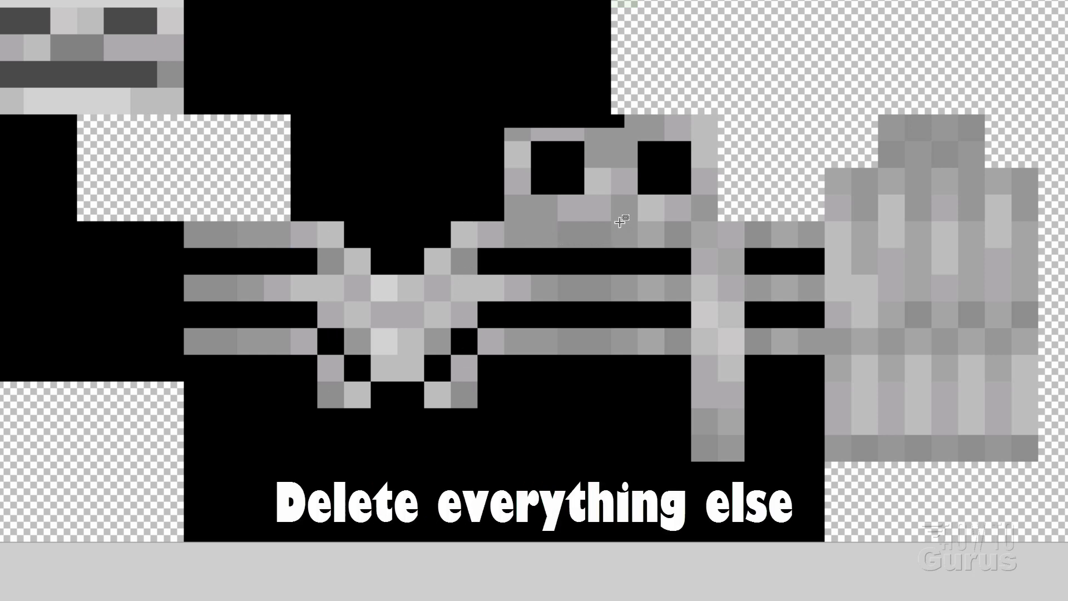
pyautogui.moveTo(619, 222); pyautogui.dragTo(1067, 397)
pyautogui.press('Delete')
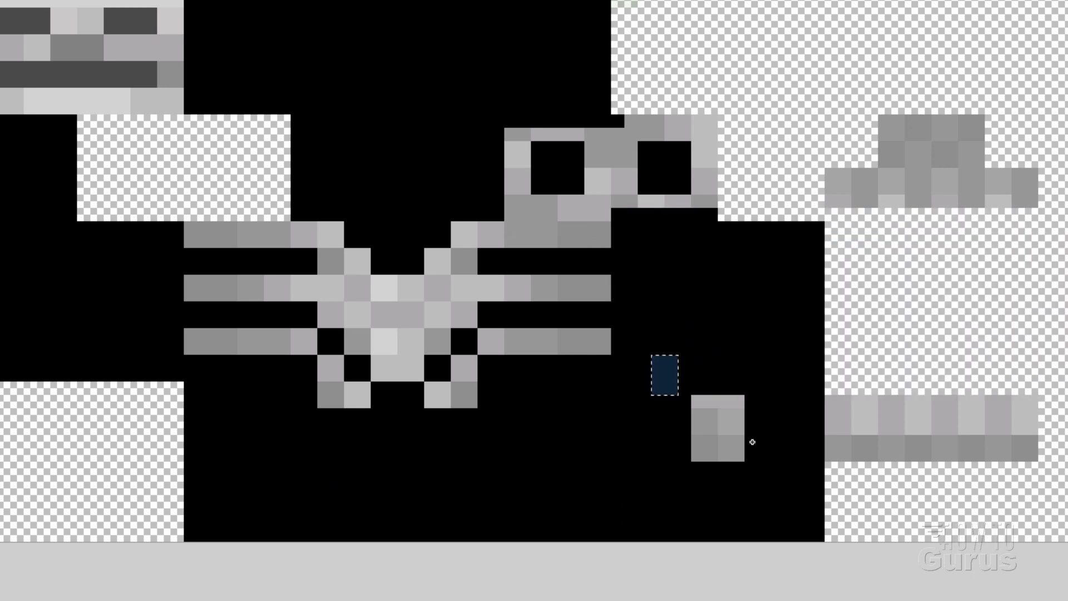
pyautogui.moveTo(752, 441); pyautogui.dragTo(1067, 491)
pyautogui.press('Delete')
# Erase the remaining arm-top blocks and the body-top blocks above the ribs, keeping only the face and front rib cage
pyautogui.moveTo(798, 89); pyautogui.dragTo(1067, 235)
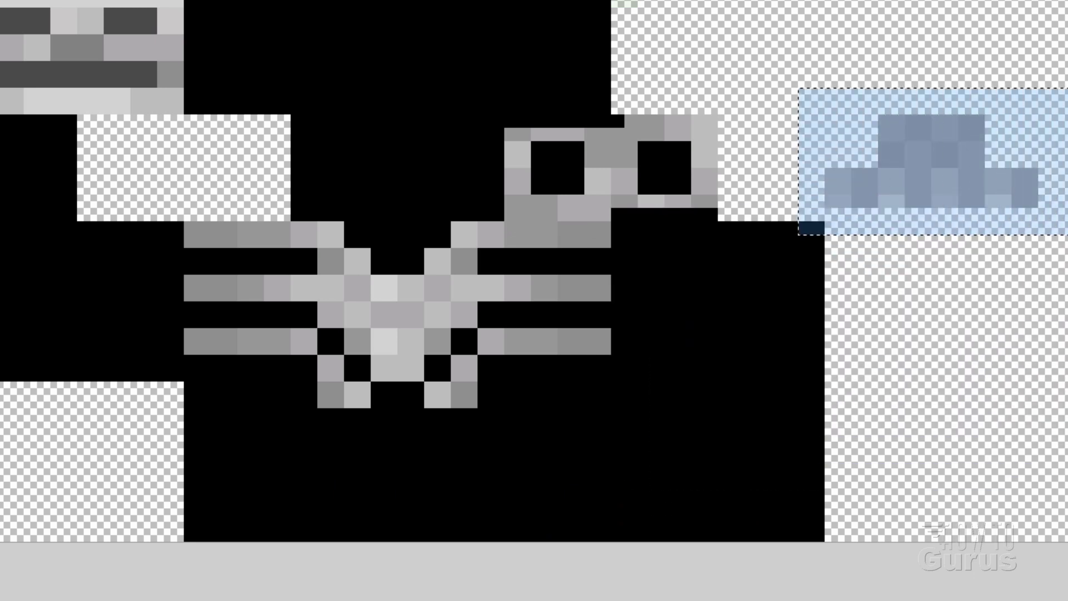
pyautogui.press('Delete')
pyautogui.moveTo(464, 87)
pyautogui.mouseDown()
pyautogui.moveTo(705, 155)
pyautogui.moveTo(797, 191)
pyautogui.moveTo(789, 213)
pyautogui.mouseUp()
pyautogui.press('Delete')
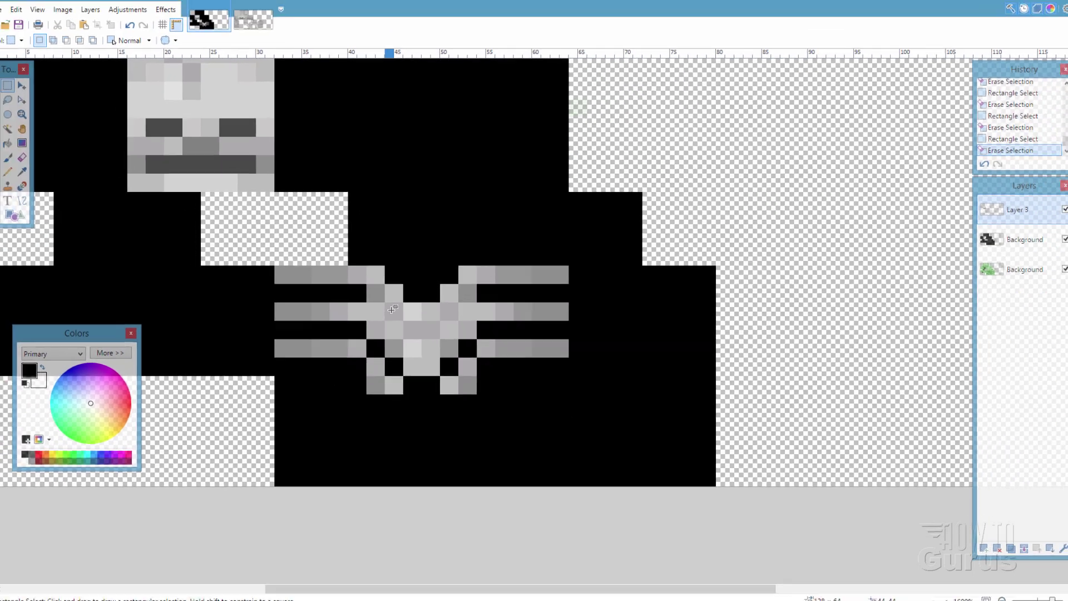
# Trim a one-pixel border off all sides of the skeleton face on Layer 3 by erasing narrow edge selections
pyautogui.scroll(5, 392, 309)
pyautogui.hscroll(-4, 392, 310)
pyautogui.scroll(-3, 462, 422)
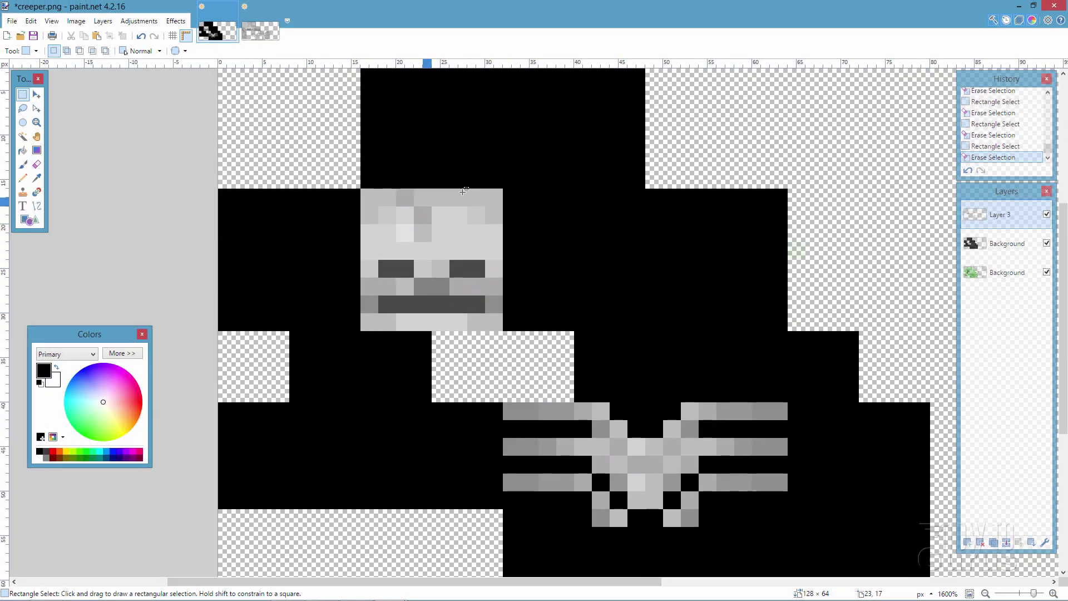
pyautogui.moveTo(499, 189); pyautogui.dragTo(512, 336)
pyautogui.press('Delete')
pyautogui.moveTo(362, 190); pyautogui.dragTo(493, 197)
pyautogui.press('Delete')
pyautogui.moveTo(344, 189)
pyautogui.mouseDown()
pyautogui.moveTo(366, 234)
pyautogui.moveTo(366, 329)
pyautogui.moveTo(503, 329)
pyautogui.mouseUp()
pyautogui.press('Delete')
pyautogui.press('Delete')
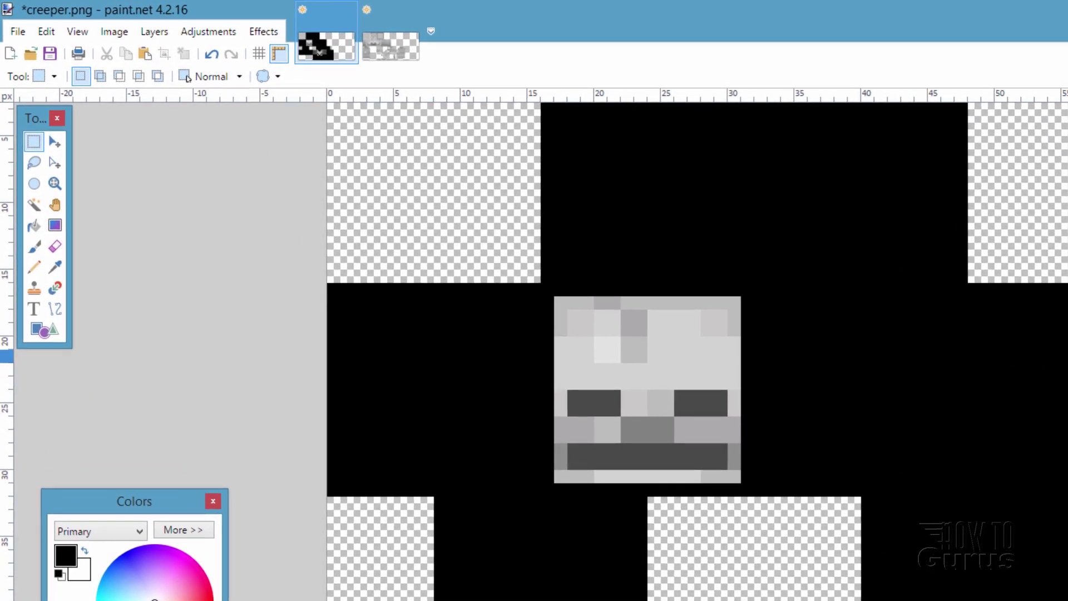
# Adjust Layer 3's contrast to 33 and brightness to -10
pyautogui.click(207, 31)
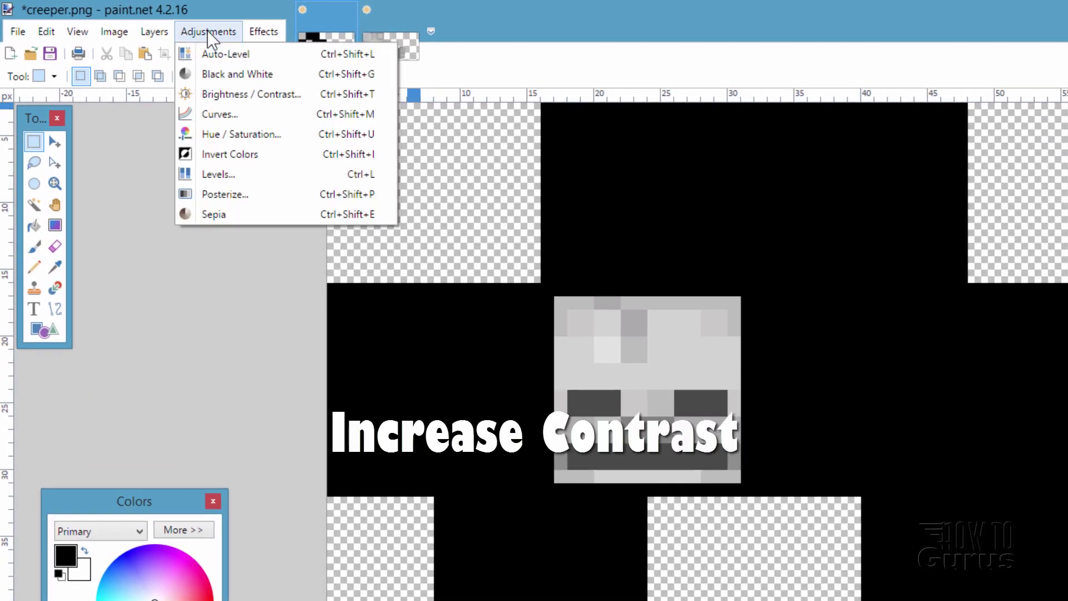
pyautogui.click(227, 97)
pyautogui.moveTo(809, 390); pyautogui.dragTo(896, 381)
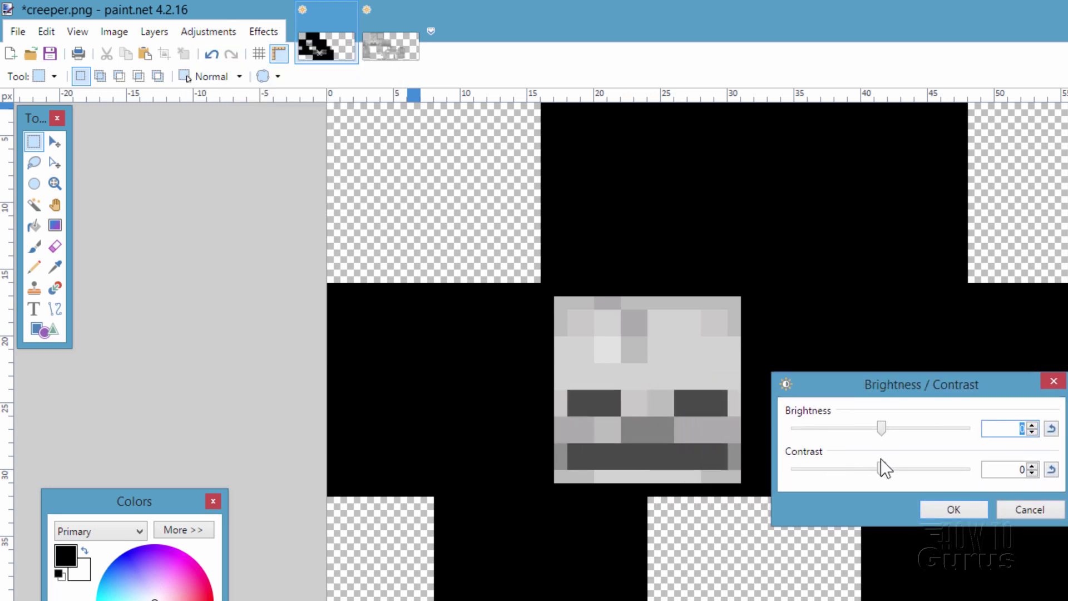
pyautogui.doubleClick(1020, 470)
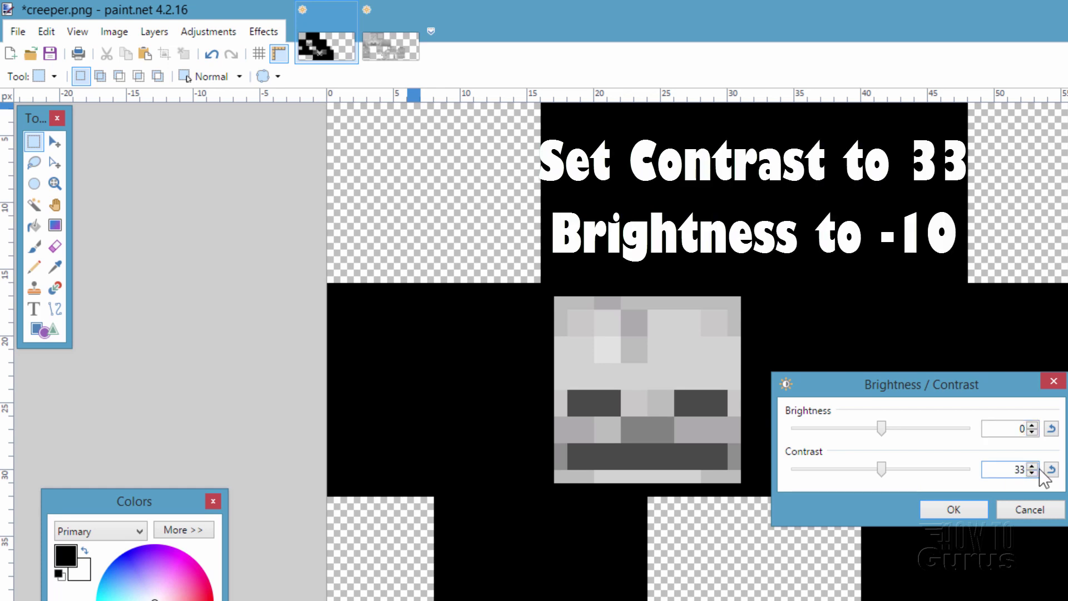
pyautogui.click(1016, 431)
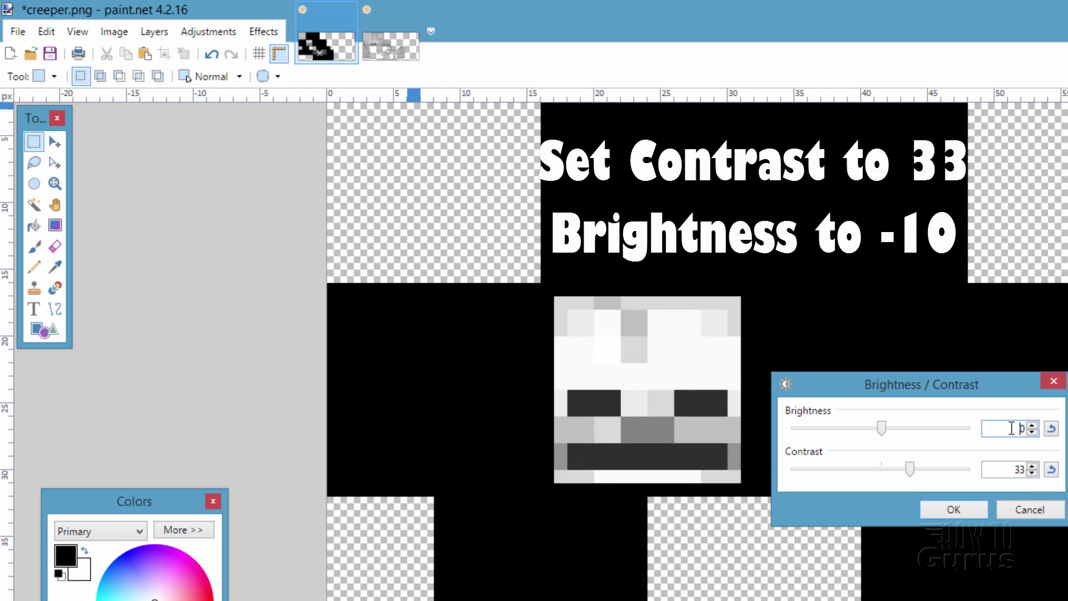
pyautogui.doubleClick(1021, 428)
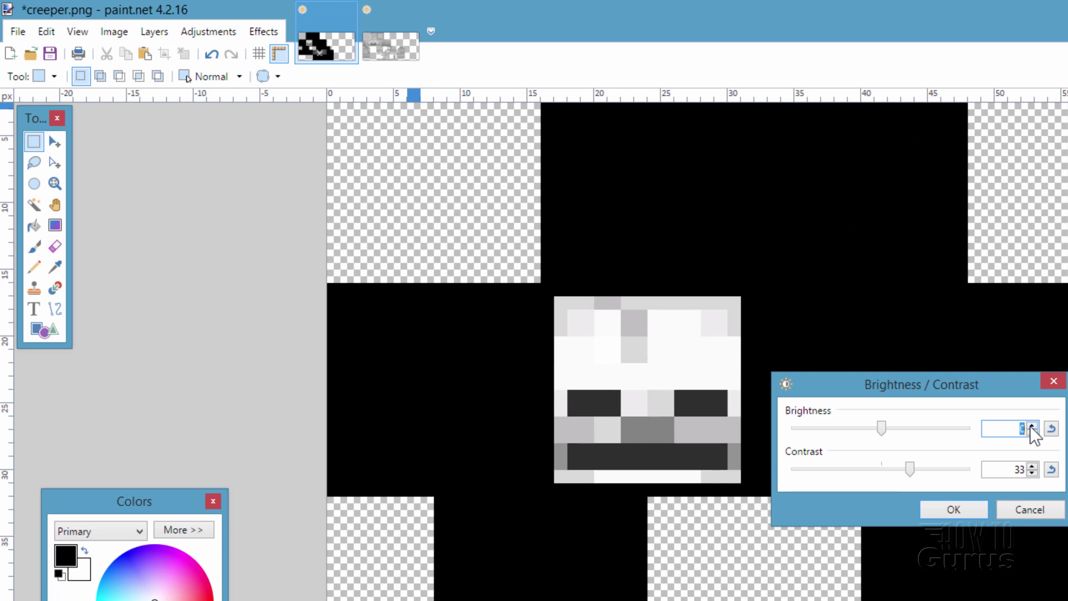
pyautogui.write('-10')
pyautogui.press('Return')
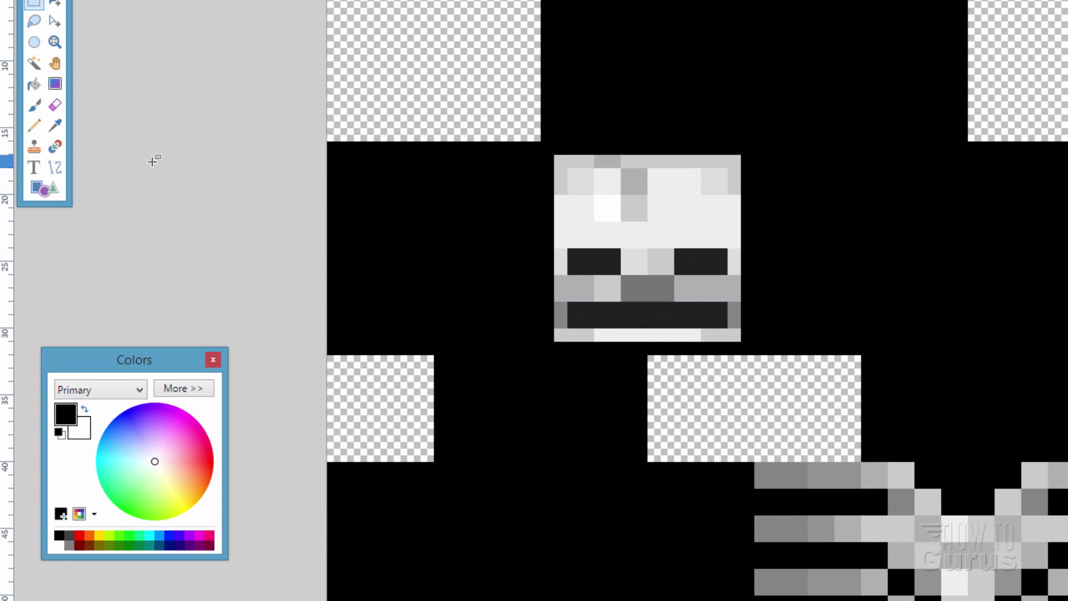
# Sample the dark eye colour and pencil stepped pixels above both eyes so they slant inward into an angry look
pyautogui.click(54, 125)
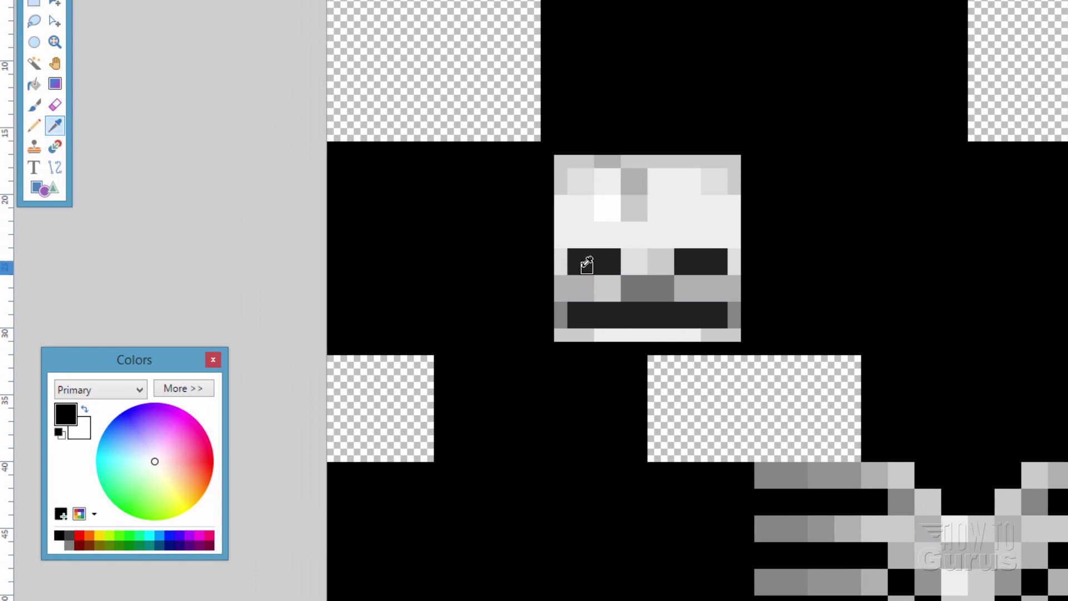
pyautogui.click(583, 260)
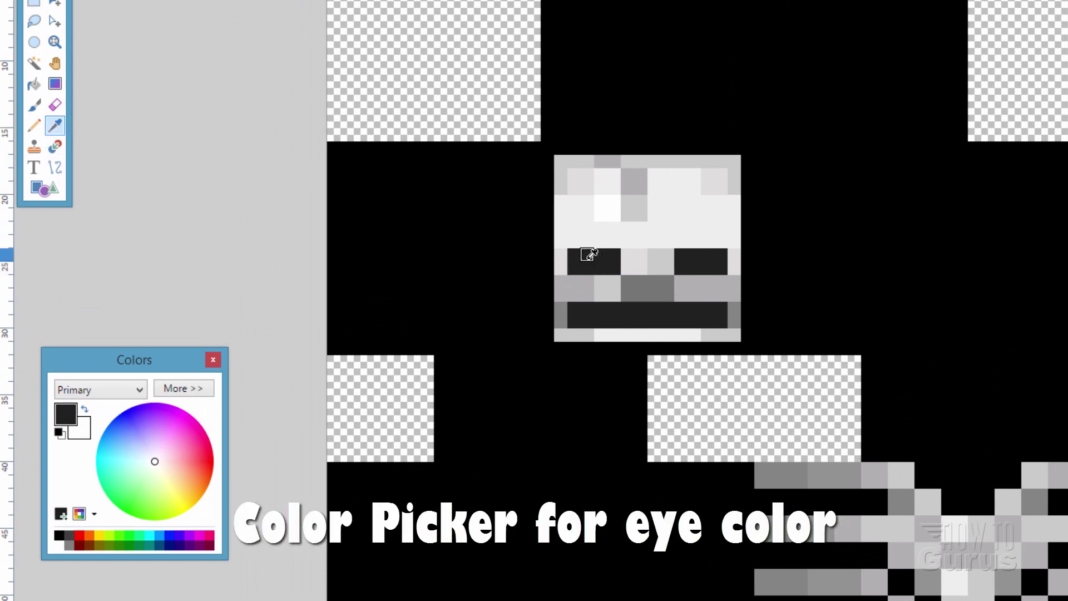
pyautogui.click(36, 126)
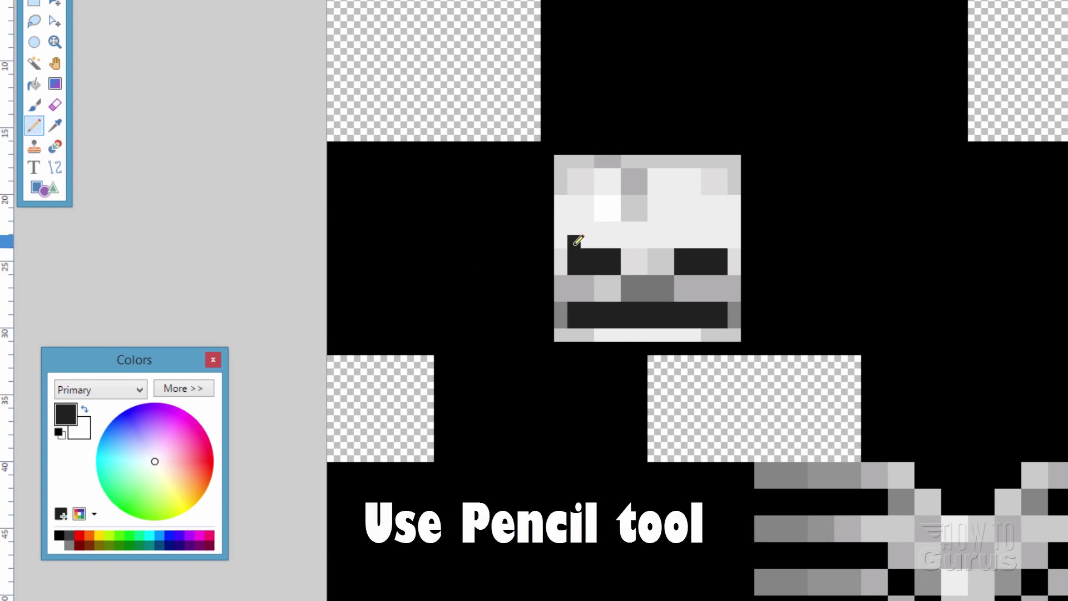
pyautogui.moveTo(578, 238); pyautogui.dragTo(590, 236)
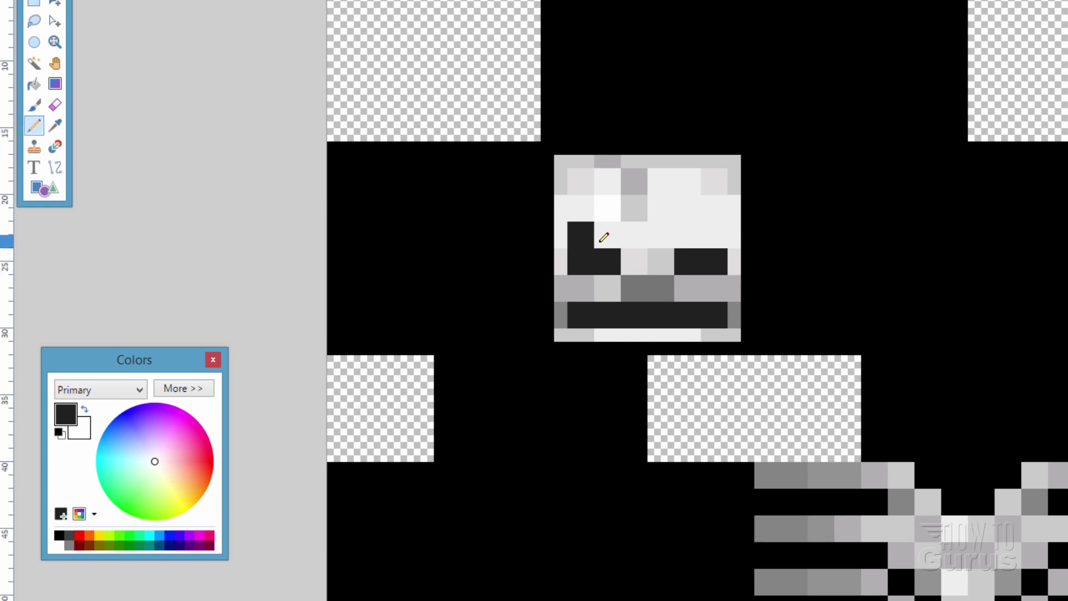
pyautogui.click(599, 242)
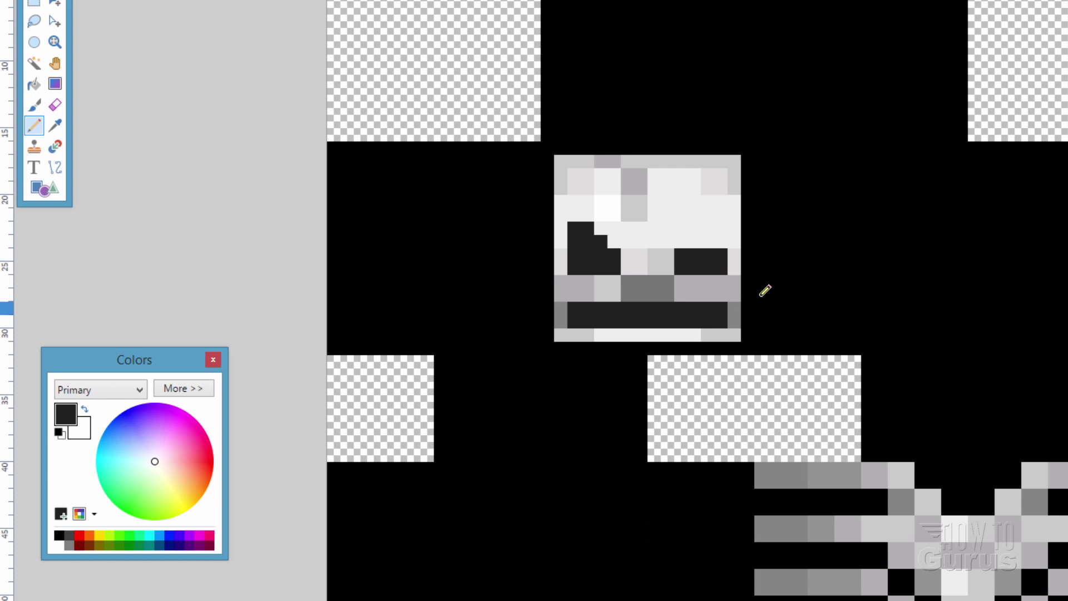
pyautogui.click(711, 233)
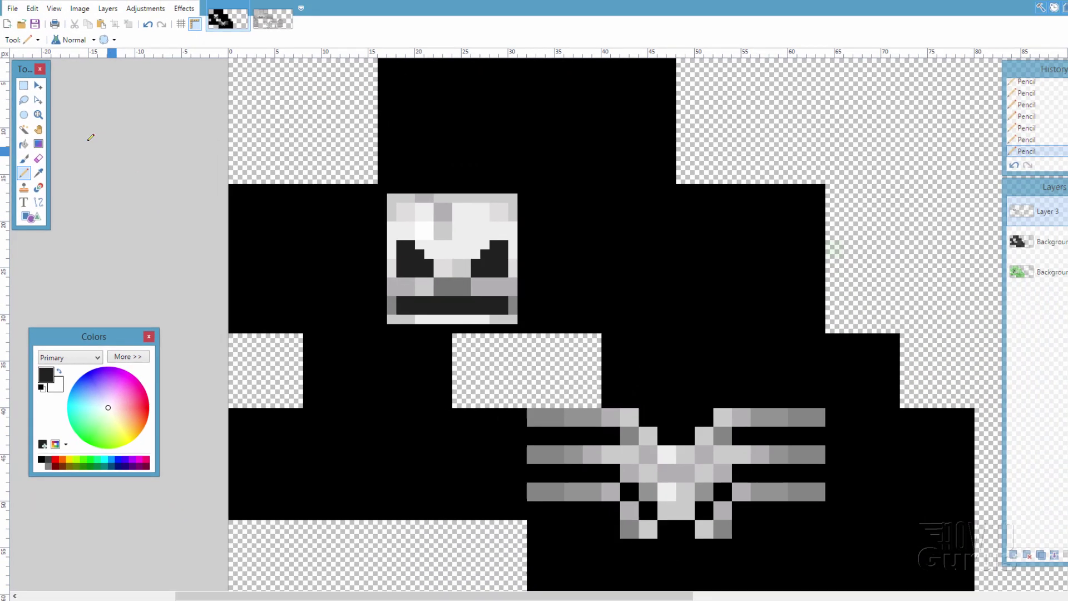
pyautogui.press('m')
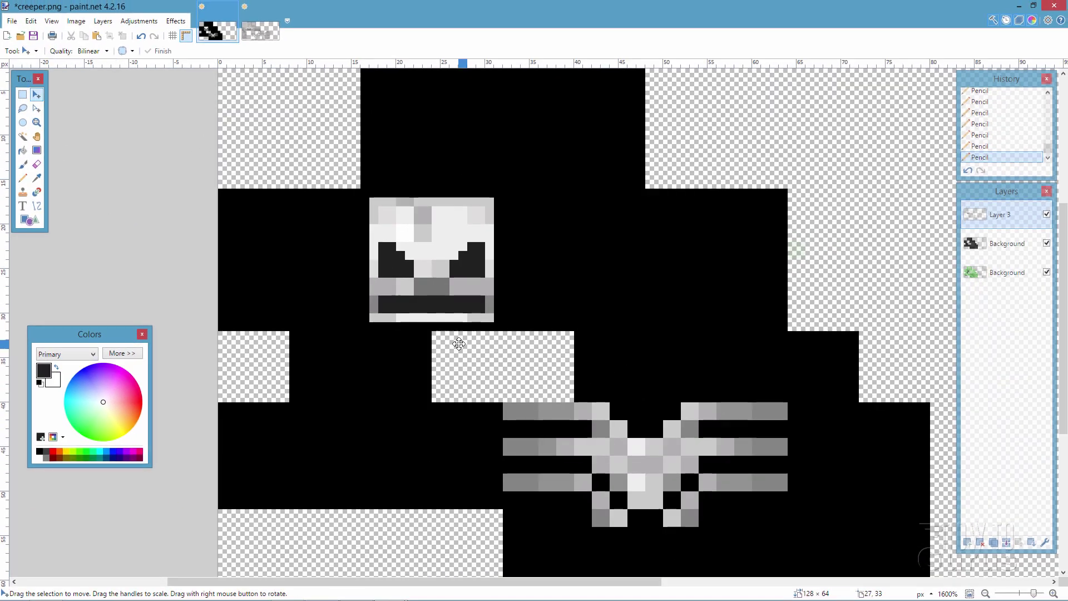
# Lower the black Background layer's opacity to 170, and darken it in a second change to 190
pyautogui.click(1003, 250)
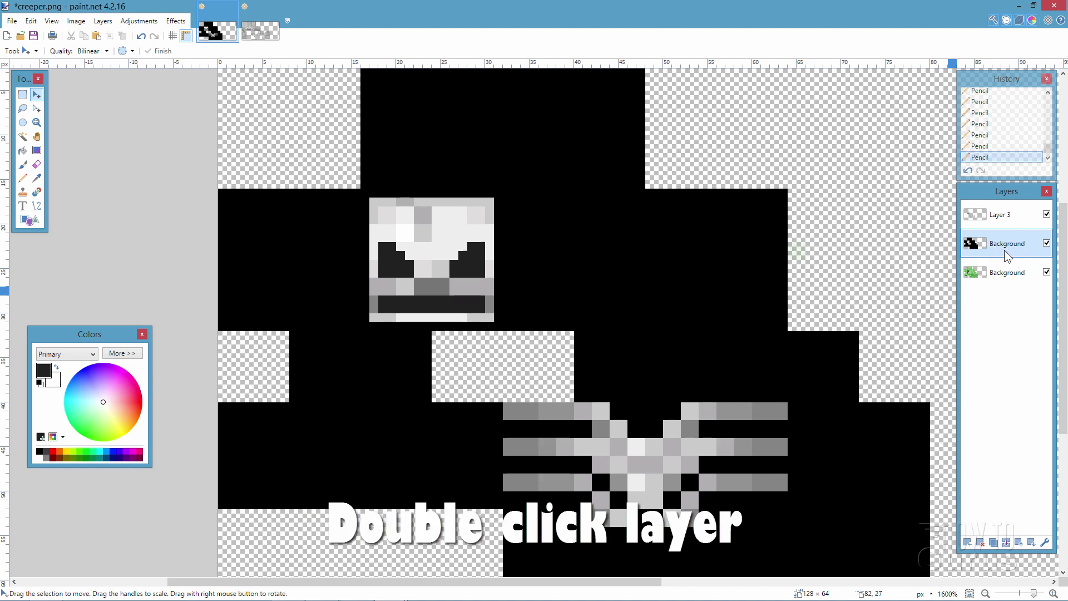
pyautogui.doubleClick(1003, 249)
pyautogui.moveTo(556, 235); pyautogui.dragTo(752, 175)
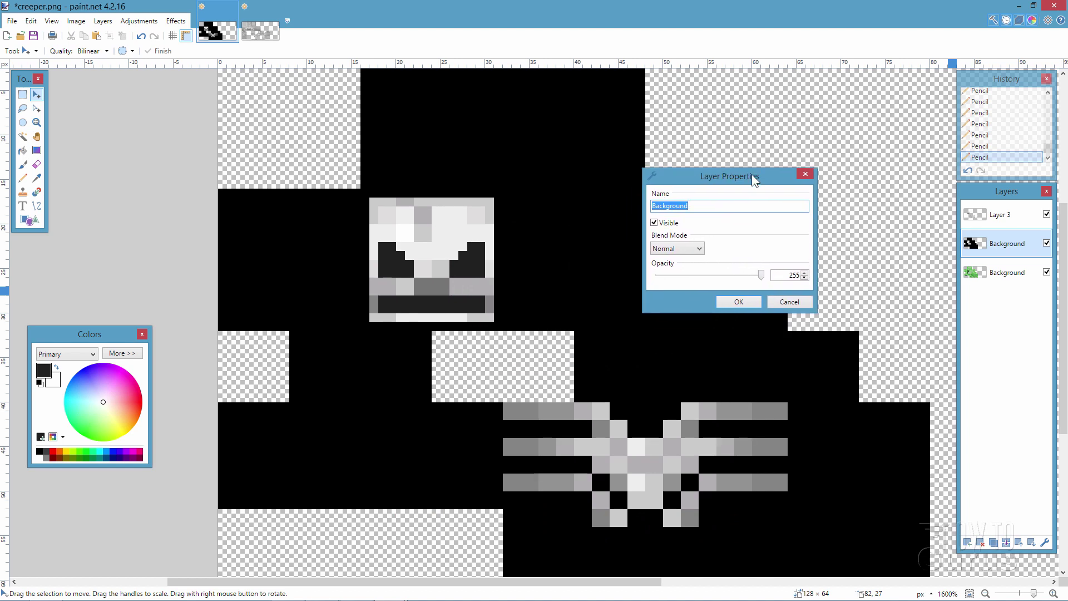
pyautogui.doubleClick(792, 275)
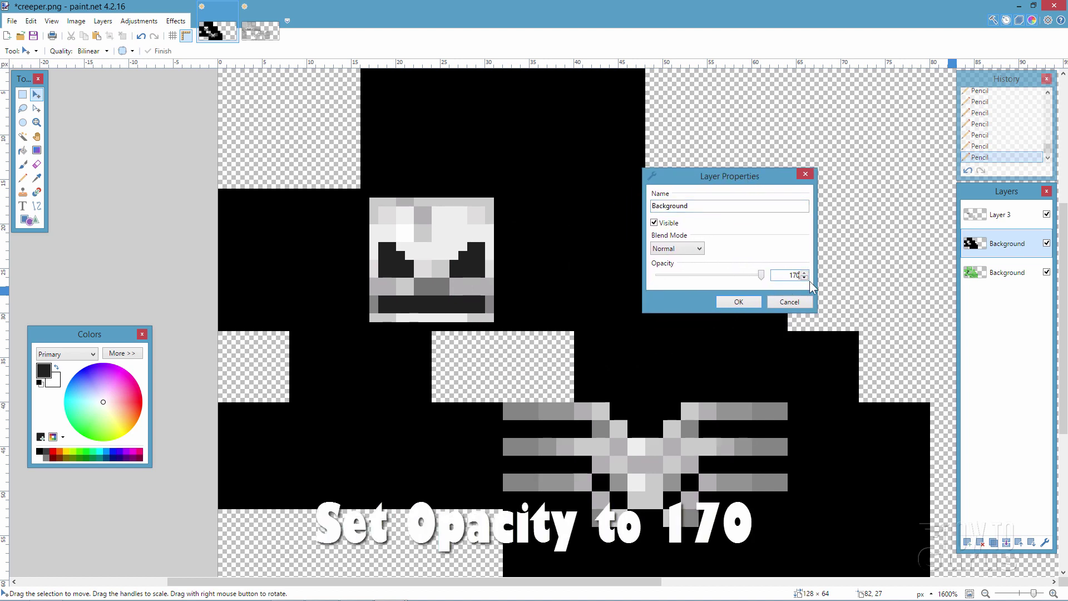
pyautogui.click(739, 302)
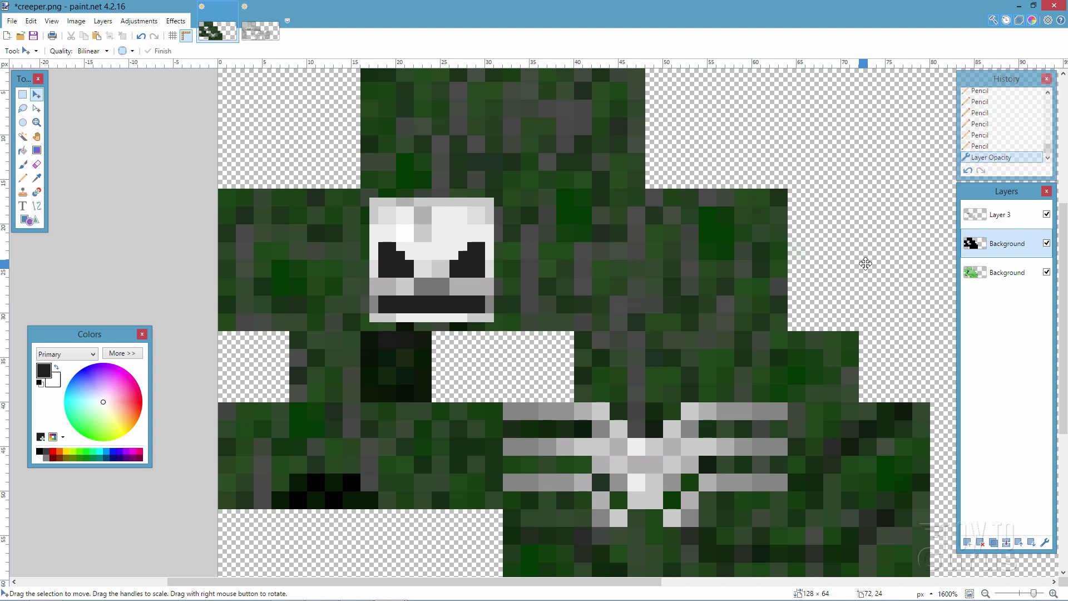
pyautogui.press('F4')
pyautogui.doubleClick(598, 335)
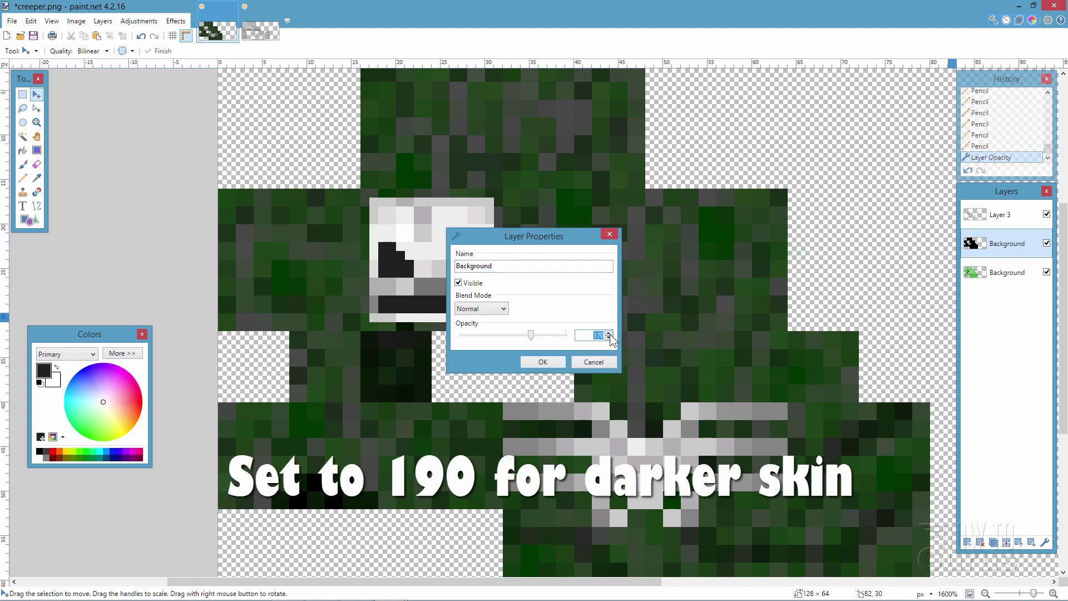
pyautogui.press('Return')
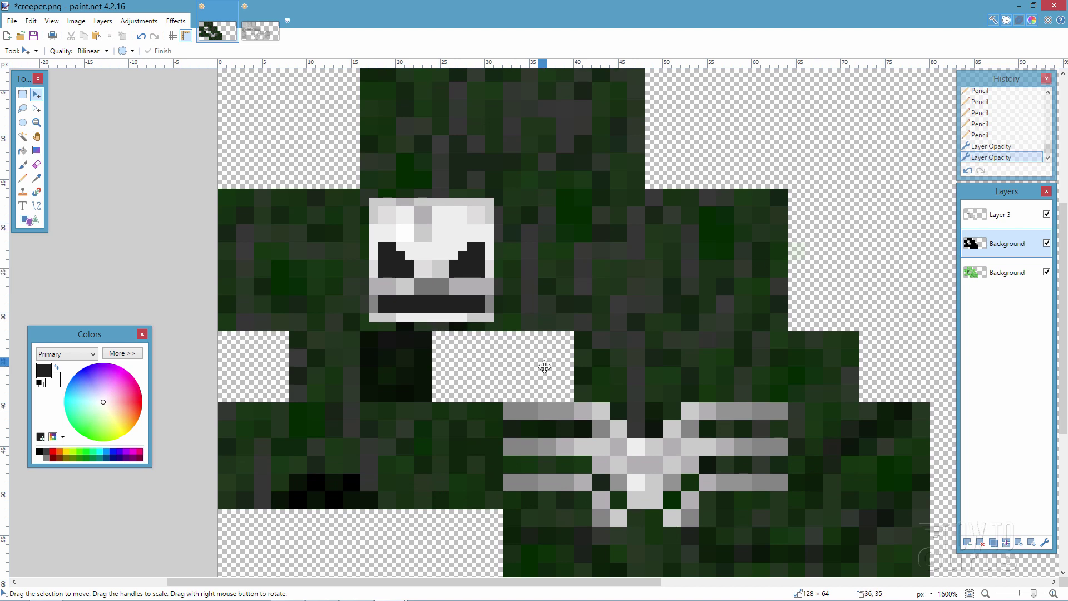
# Save the layered image as creeper.pdn in the Creeper\creeper folder
pyautogui.click(33, 36)
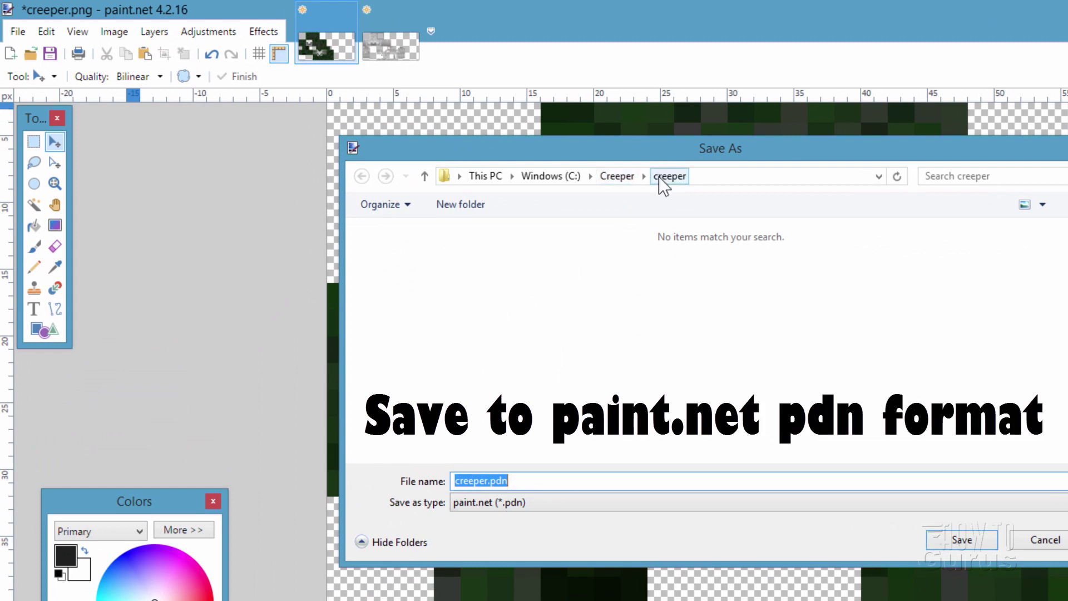
pyautogui.click(963, 544)
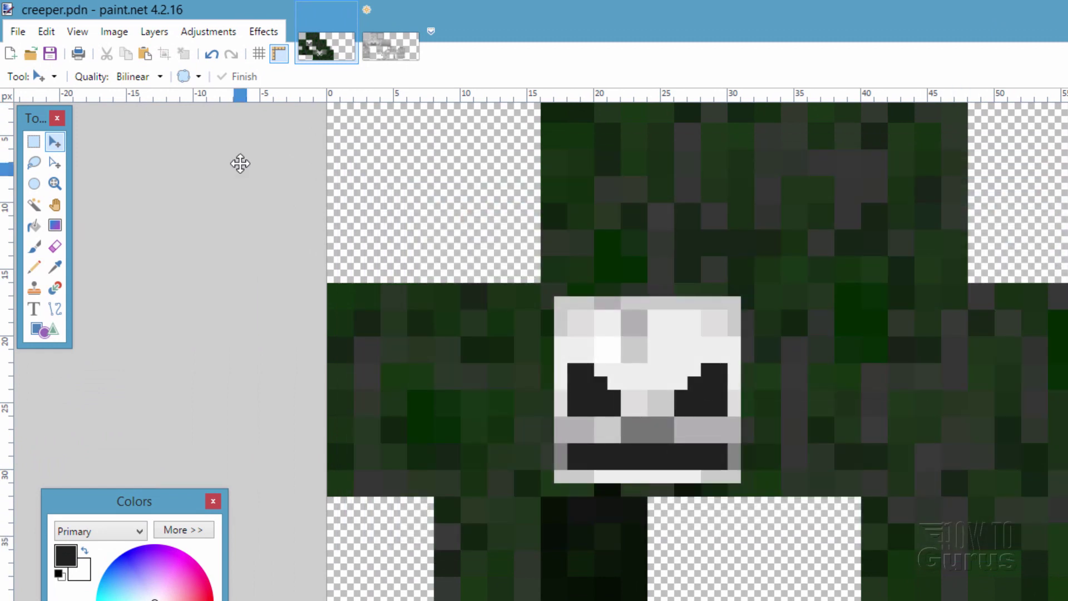
# Save the image as creeper.png in PNG format, replacing the existing file and flattening the layers, and close the image editor
pyautogui.click(21, 35)
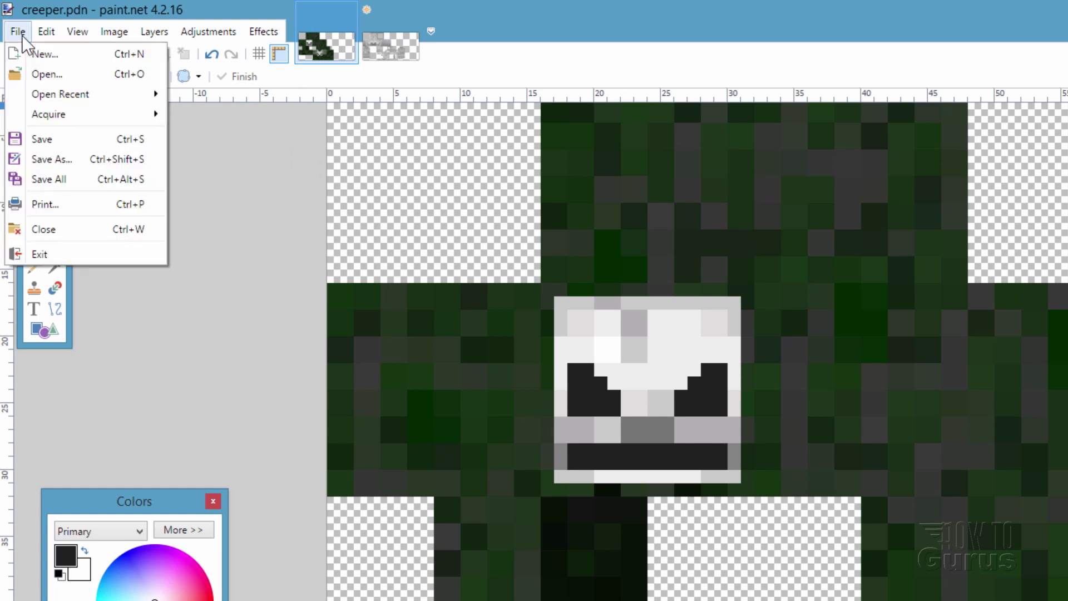
pyautogui.click(73, 162)
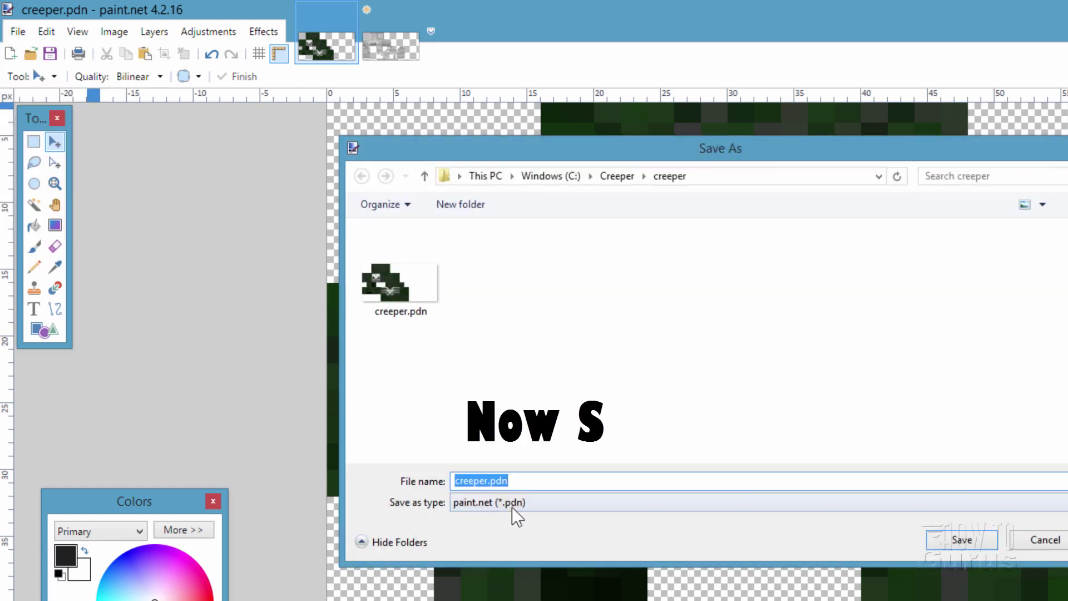
pyautogui.click(507, 503)
pyautogui.click(519, 529)
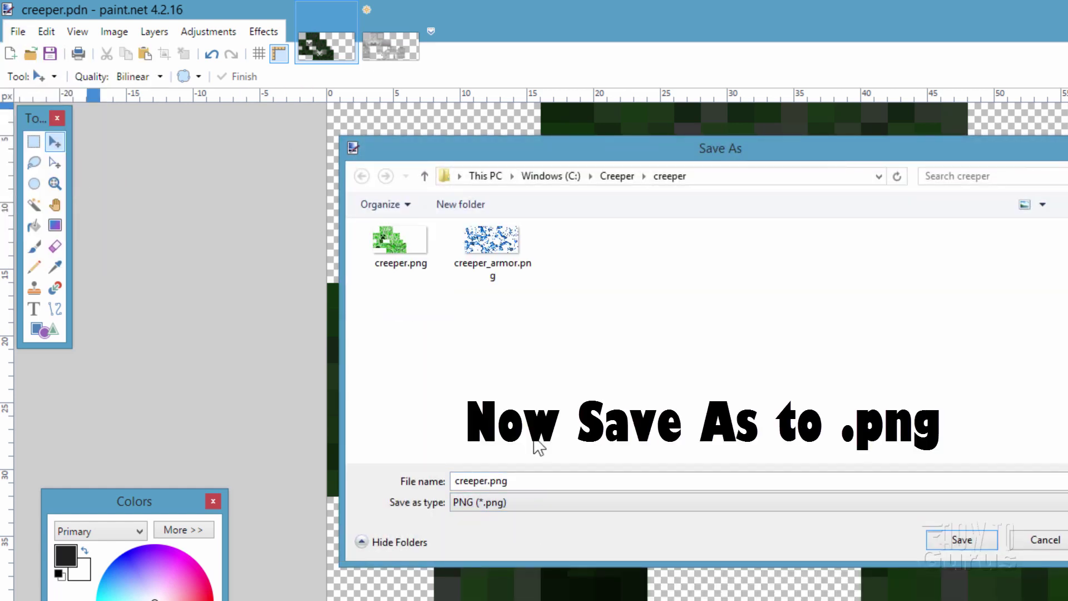
pyautogui.click(962, 539)
pyautogui.click(839, 460)
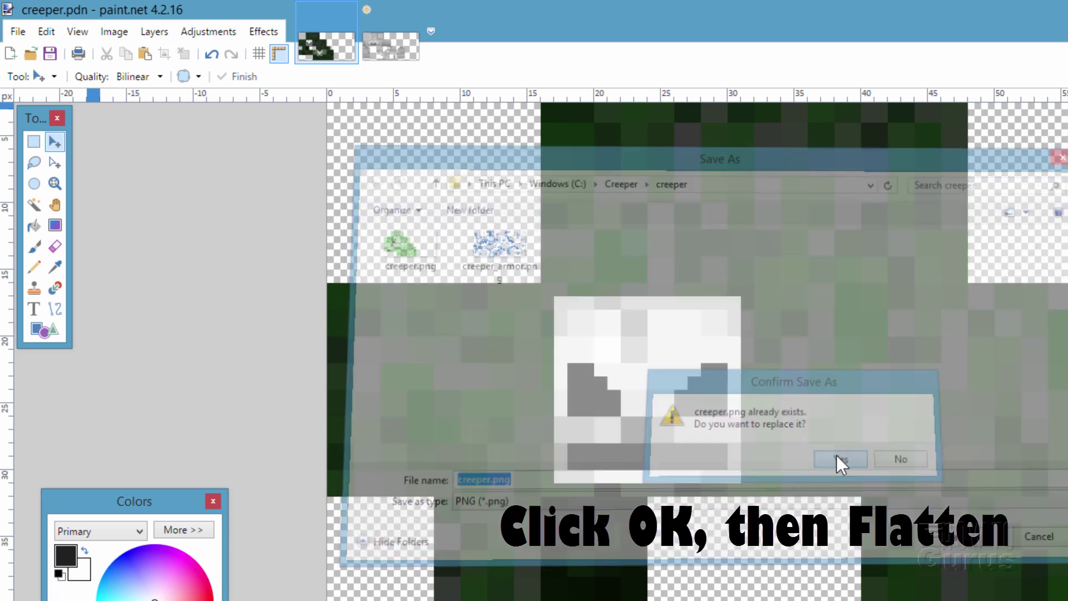
pyautogui.click(1046, 585)
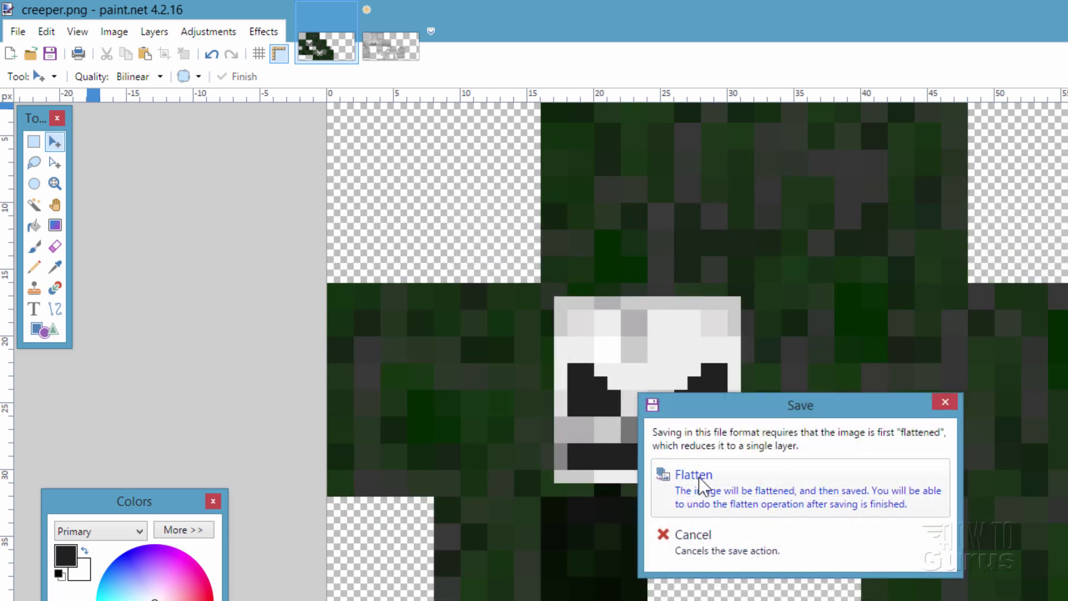
pyautogui.click(735, 489)
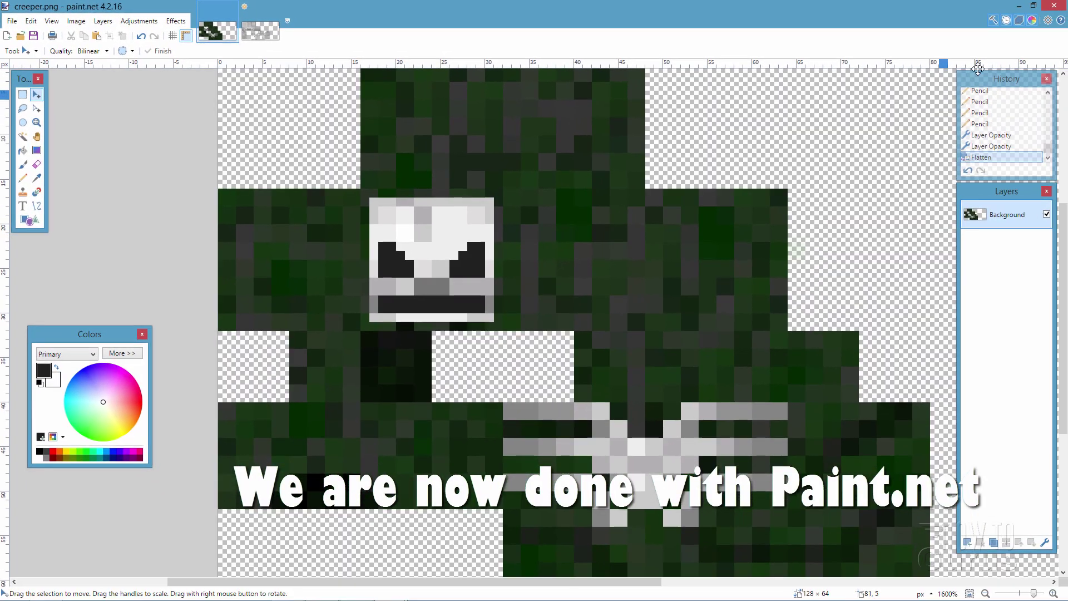
pyautogui.click(1054, 6)
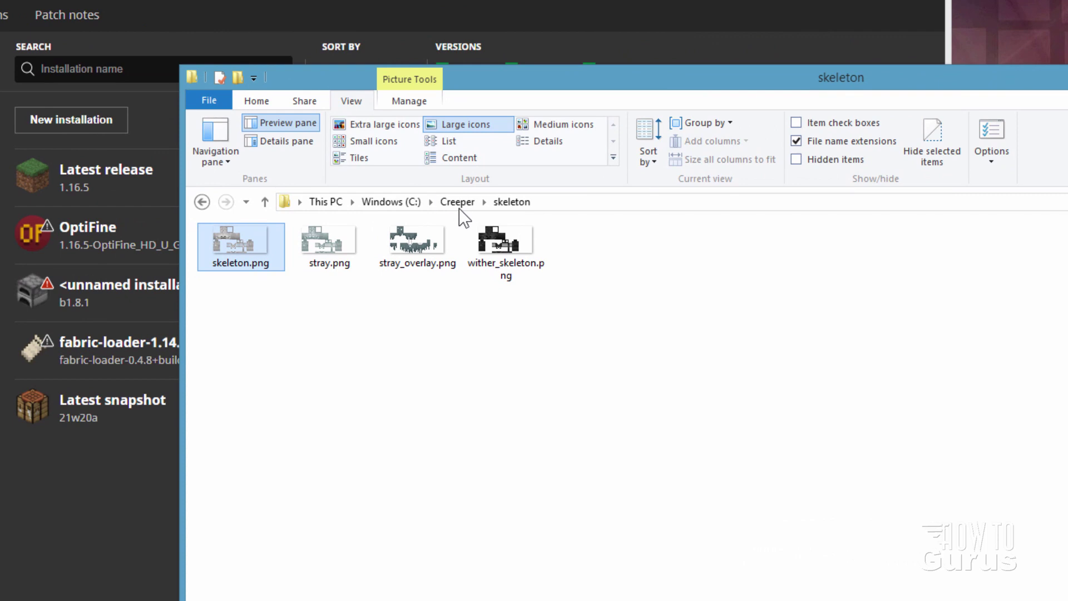
# Create a new folder named assets in the C:\Creeper folder
pyautogui.click(459, 207)
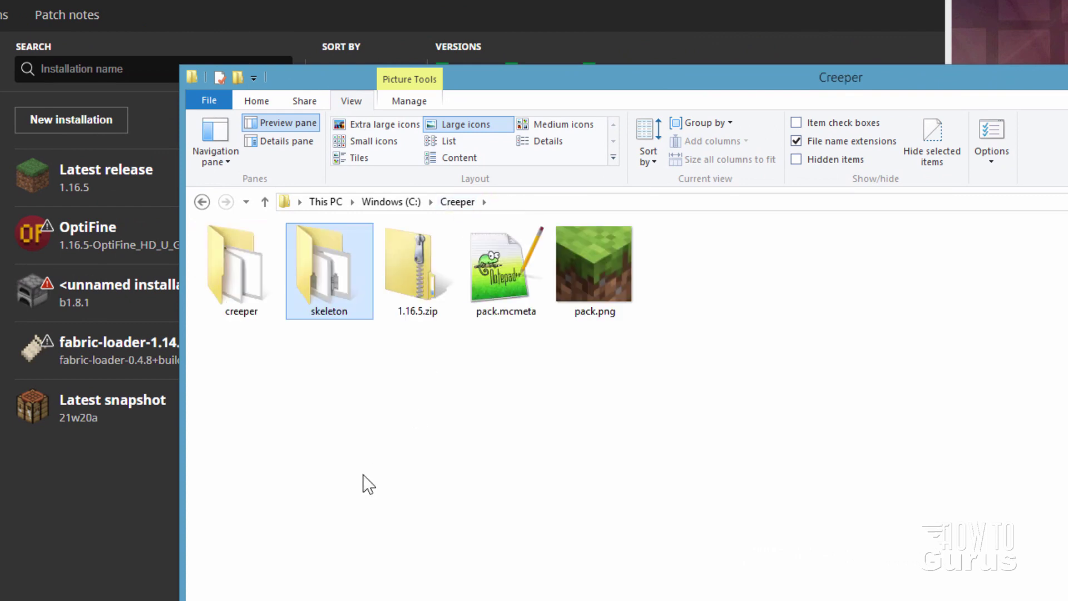
pyautogui.click(281, 432)
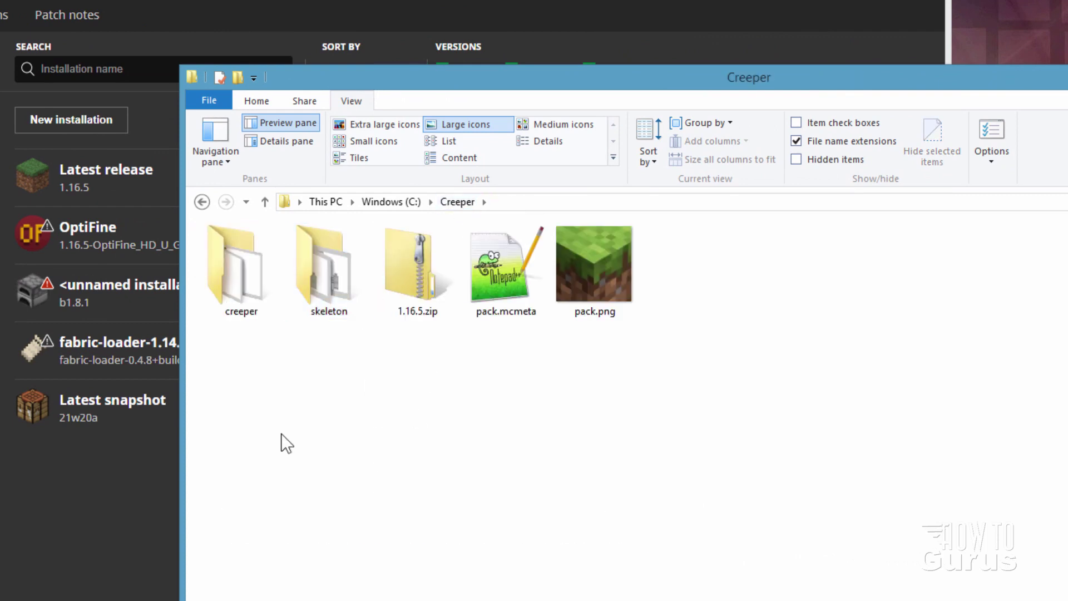
pyautogui.moveTo(462, 78); pyautogui.dragTo(377, 70)
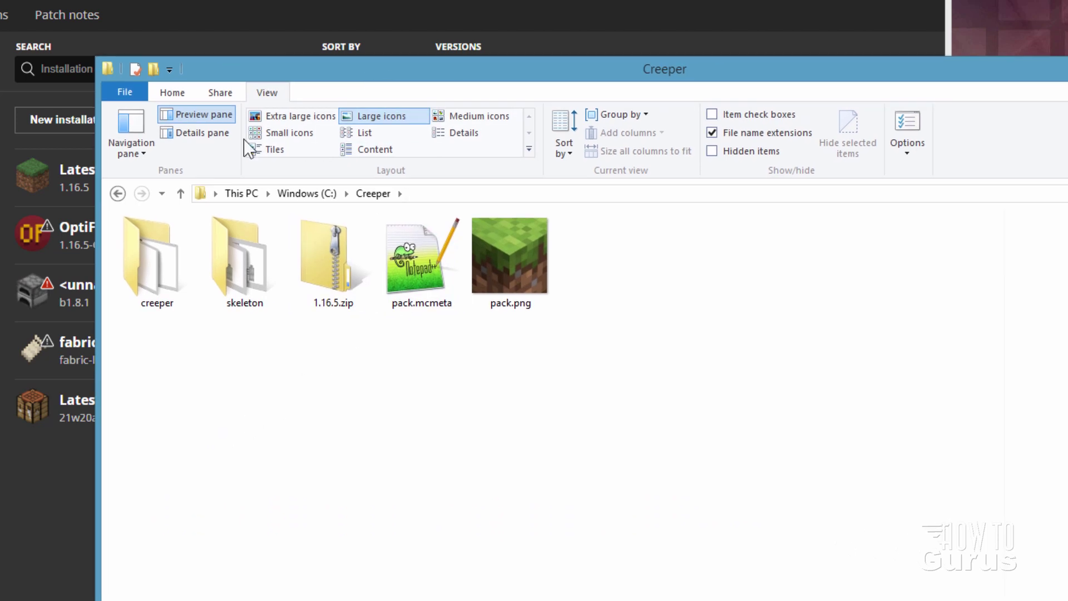
pyautogui.click(171, 92)
pyautogui.click(445, 134)
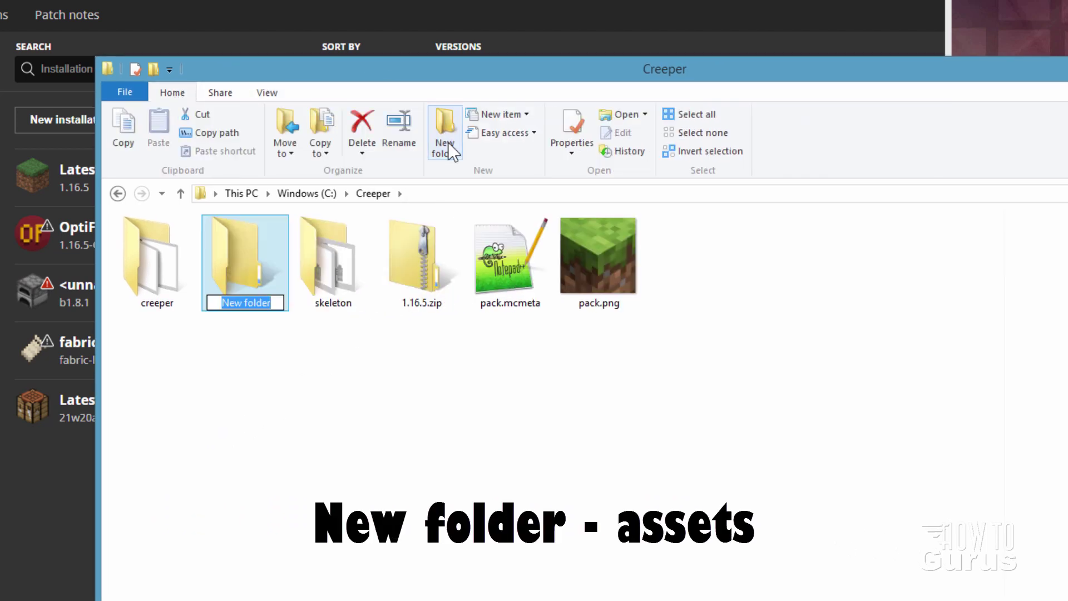
pyautogui.write('assets')
pyautogui.press('Return')
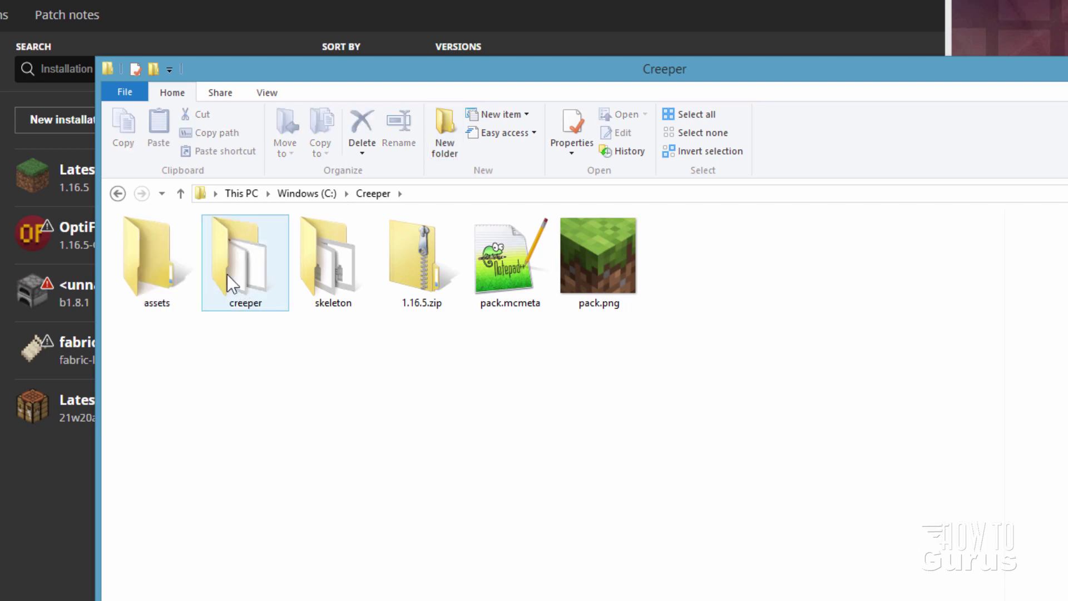
# Create a subfolder named minecraft inside the assets folder
pyautogui.doubleClick(147, 266)
pyautogui.click(443, 146)
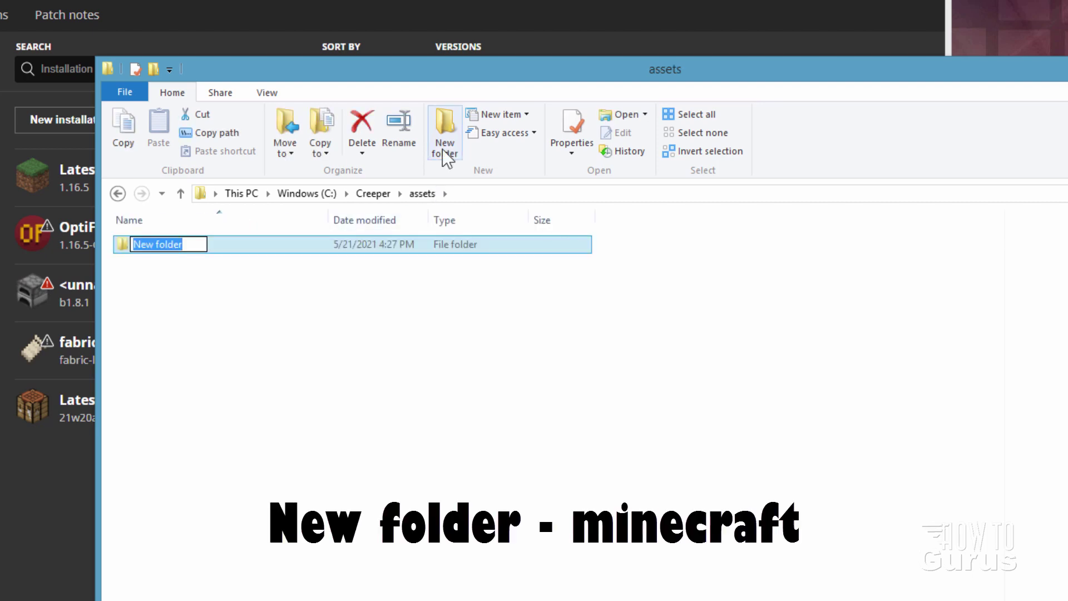
pyautogui.write('minecra')
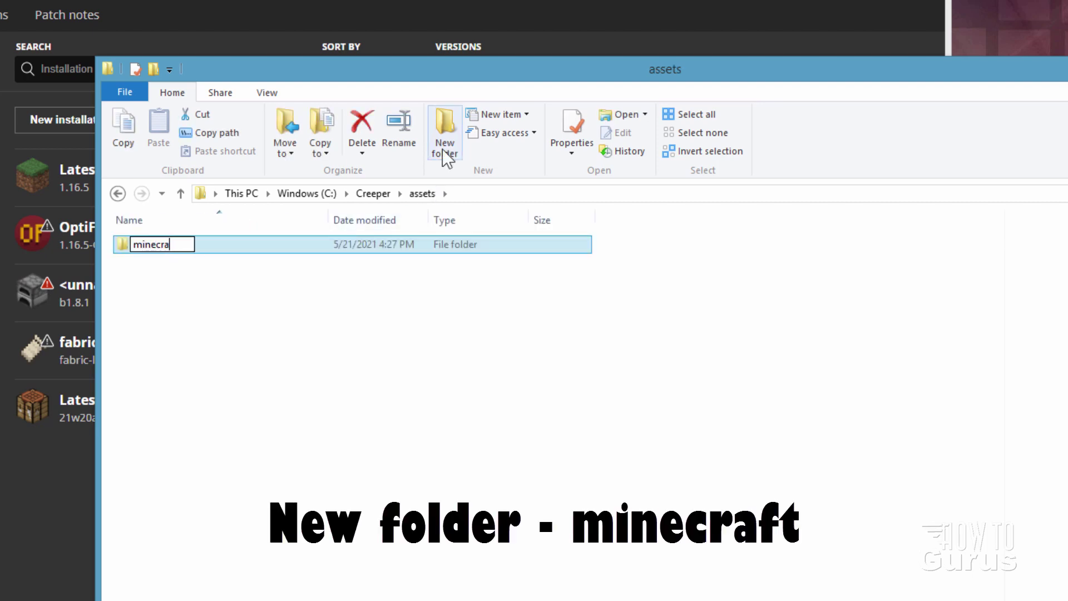
pyautogui.write('ft')
pyautogui.press('Return')
# Create a subfolder named textures inside the minecraft folder
pyautogui.doubleClick(124, 241)
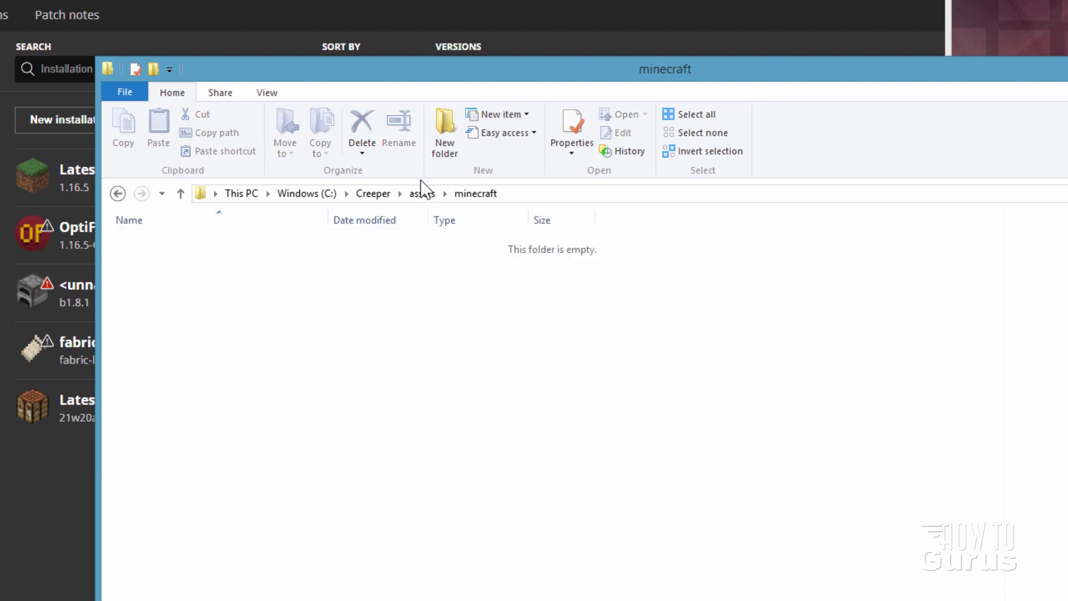
pyautogui.click(445, 145)
pyautogui.write('te')
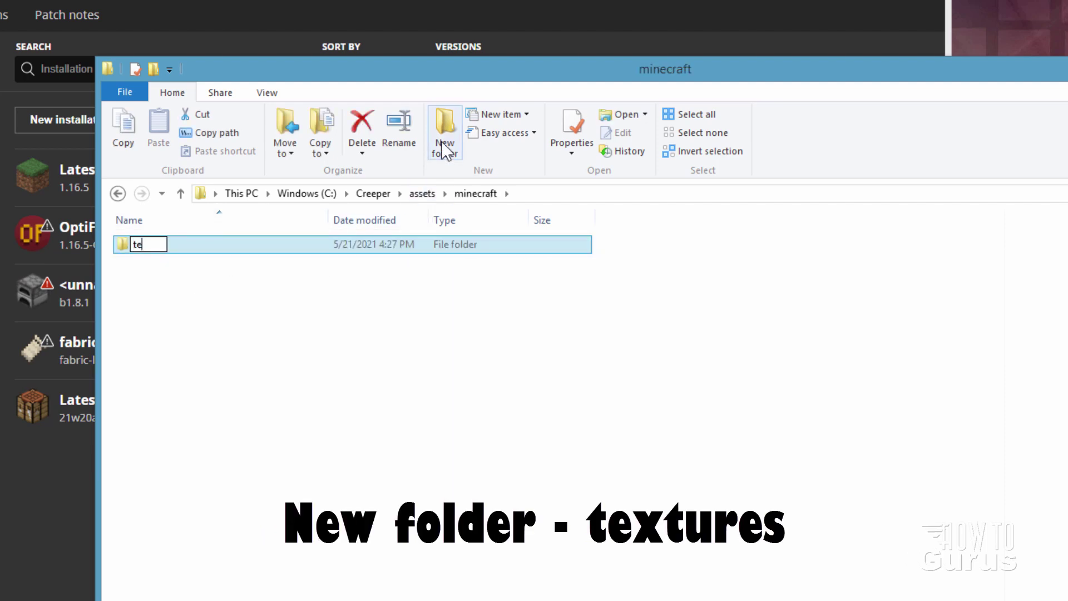
pyautogui.write('xtures')
pyautogui.press('Return')
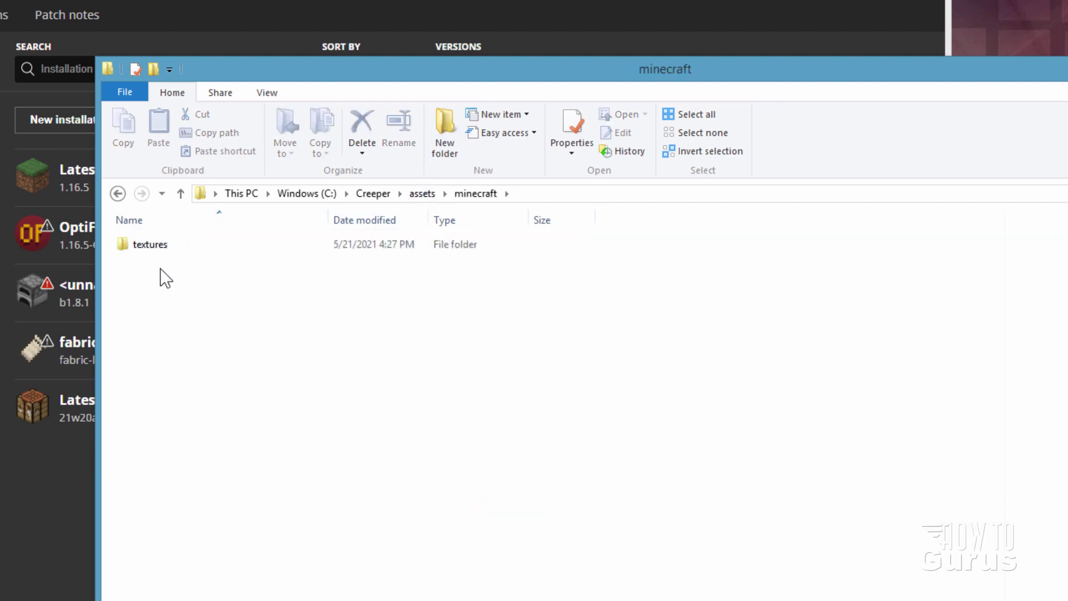
# Create a subfolder named entity inside the textures folder and open it
pyautogui.doubleClick(126, 241)
pyautogui.click(437, 148)
pyautogui.write('en')
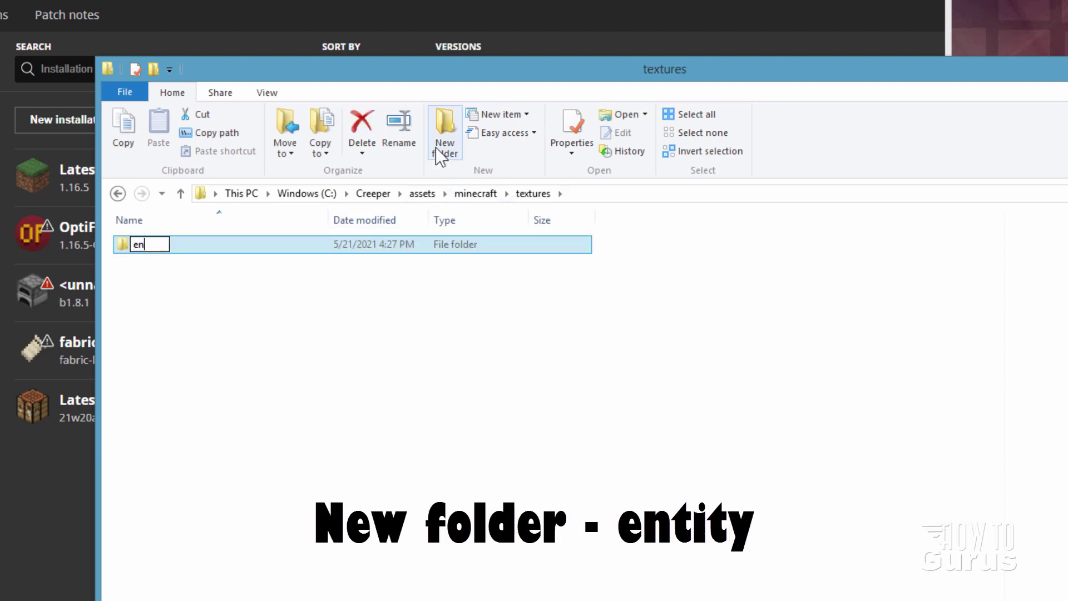
pyautogui.write('tity')
pyautogui.click(164, 281)
pyautogui.doubleClick(131, 245)
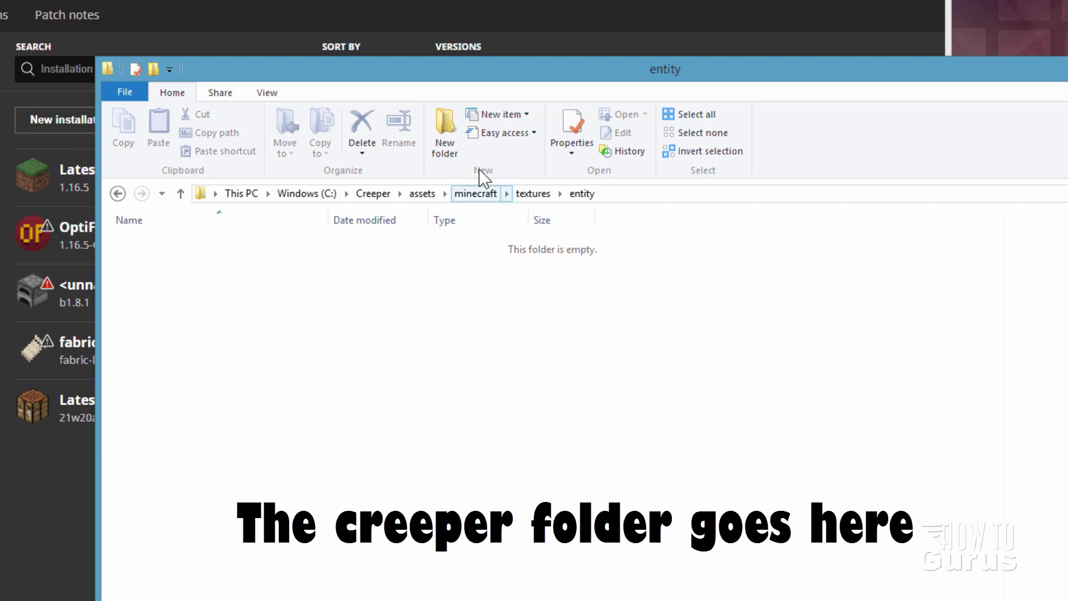
# Copy the creeper folder from C:\Creeper into assets\minecraft\textures\entity and open the pasted copy to check its texture files
pyautogui.click(376, 193)
pyautogui.click(255, 286)
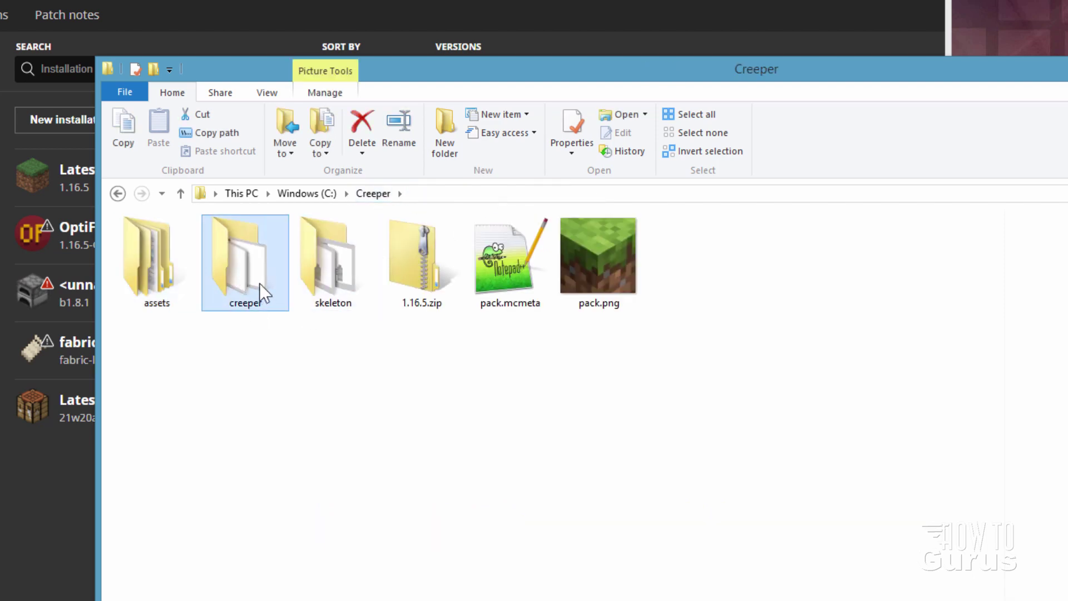
pyautogui.rightClick(243, 273)
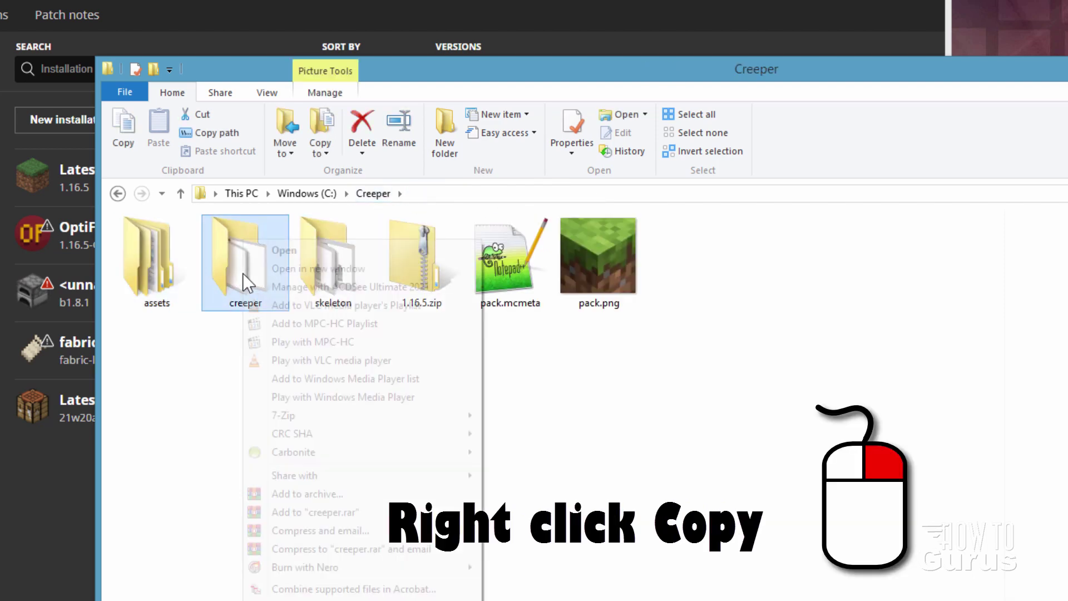
pyautogui.press('c')
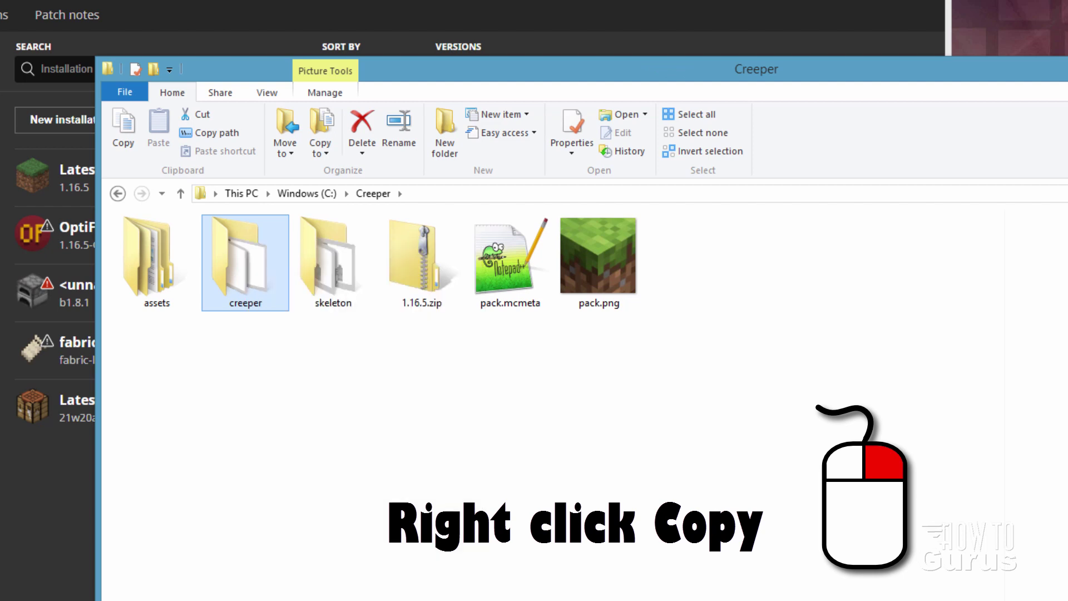
pyautogui.doubleClick(172, 289)
pyautogui.doubleClick(139, 247)
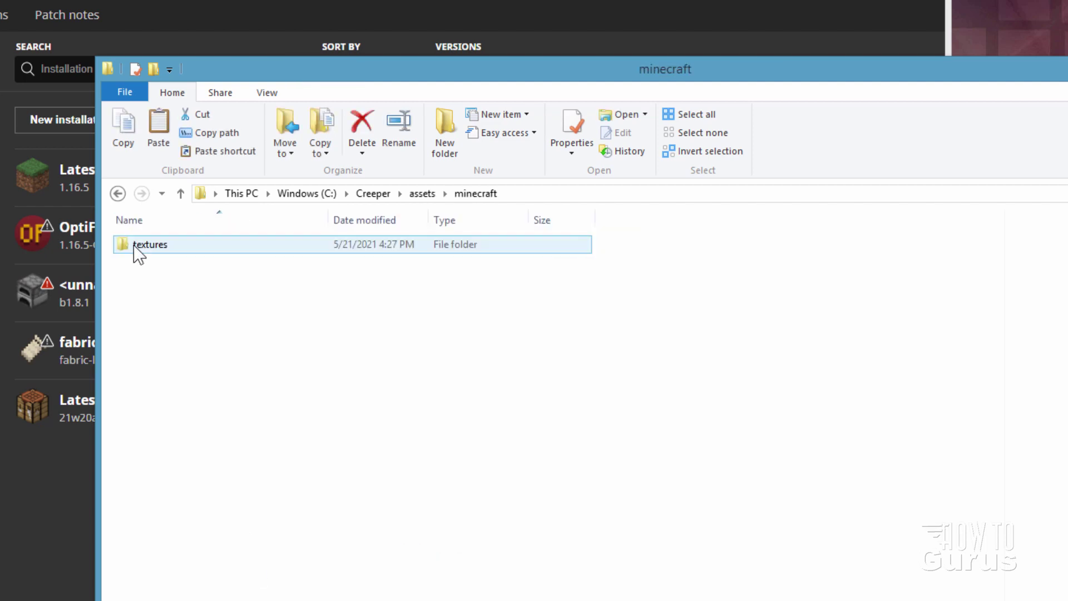
pyautogui.doubleClick(134, 245)
pyautogui.doubleClick(133, 245)
pyautogui.rightClick(222, 308)
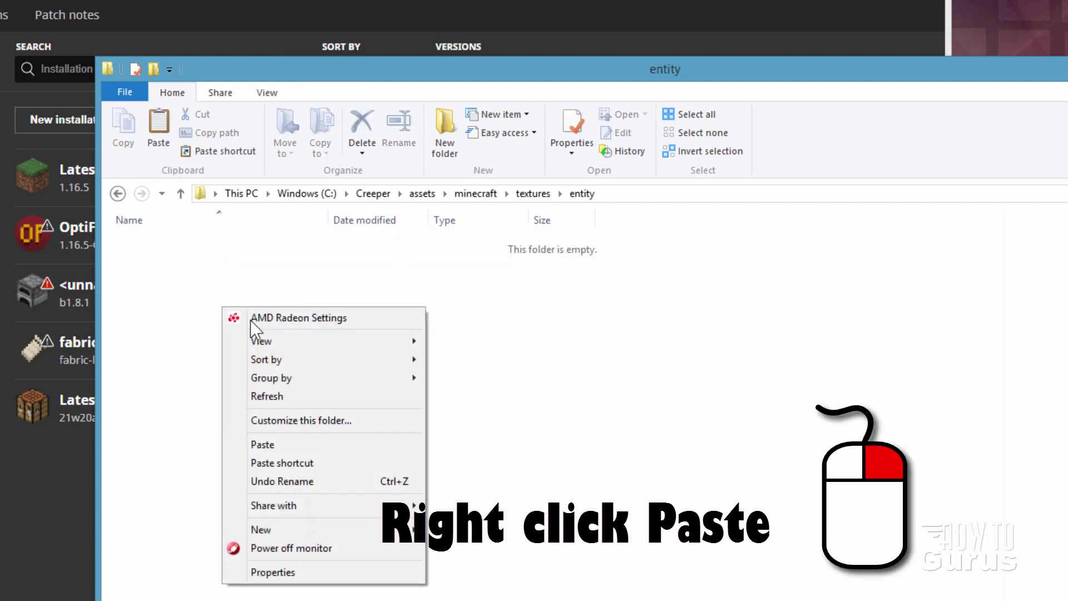
pyautogui.click(300, 445)
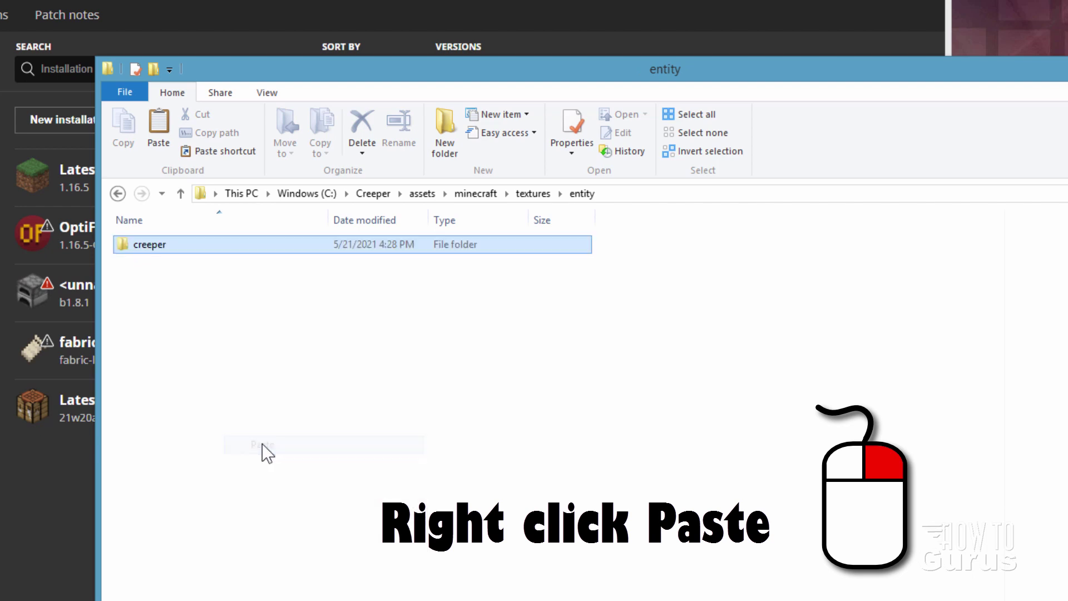
pyautogui.doubleClick(129, 247)
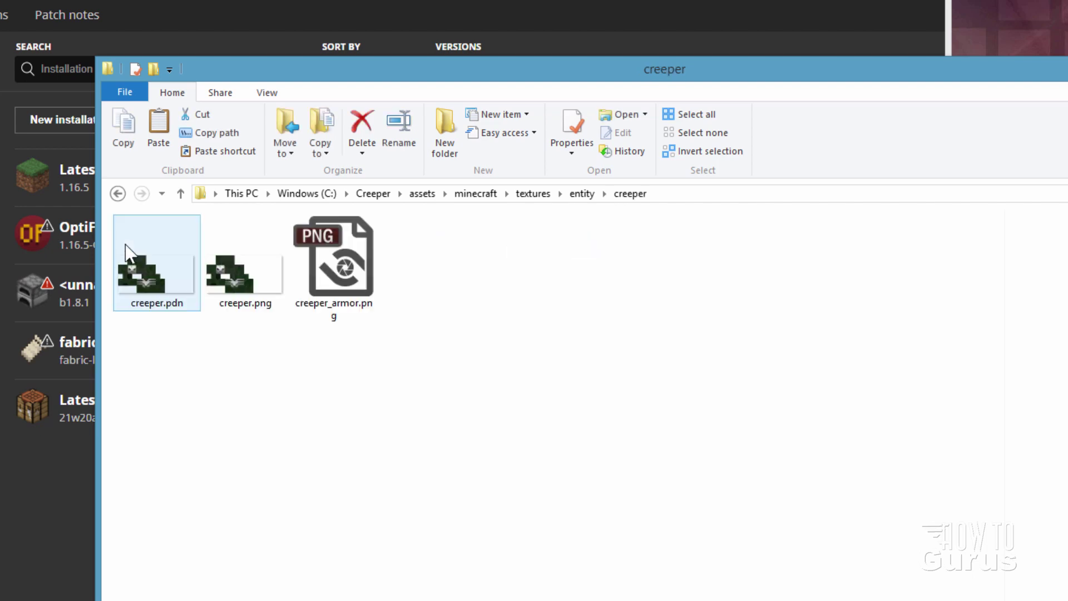
pyautogui.click(239, 292)
pyautogui.click(158, 275)
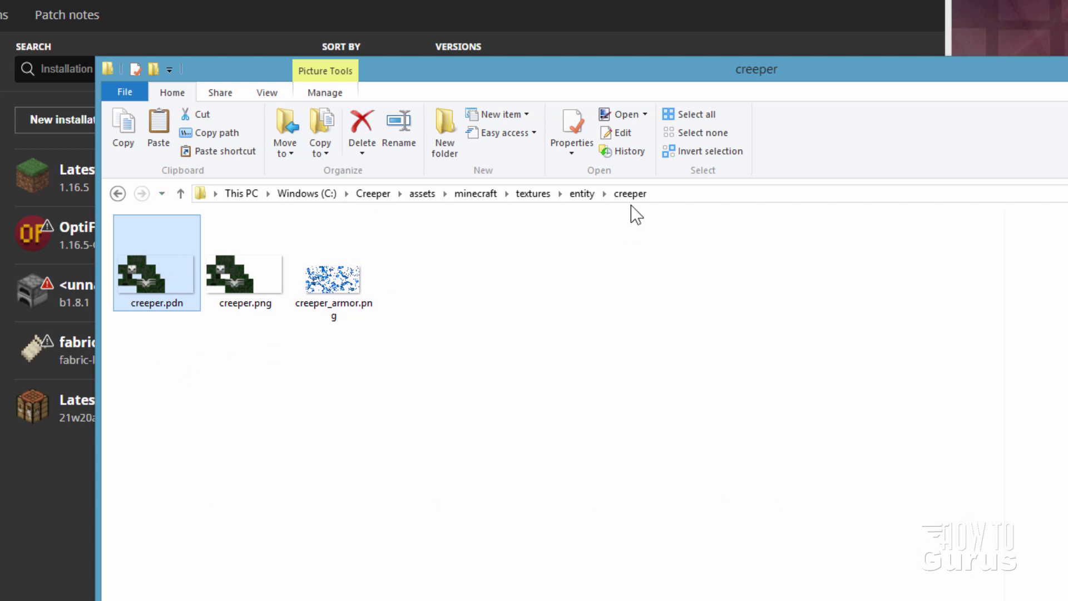
# Change the description in C:\Creeper\pack.mcmeta to "Grim Creeper" within the quotation marks, save the file and minimize the text editor
pyautogui.click(373, 193)
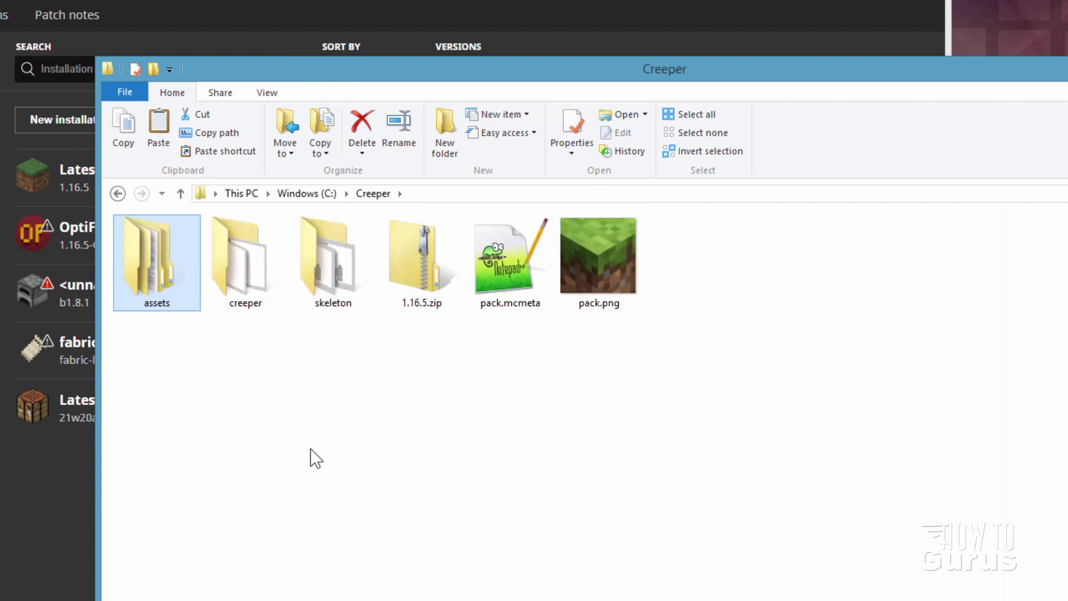
pyautogui.click(515, 312)
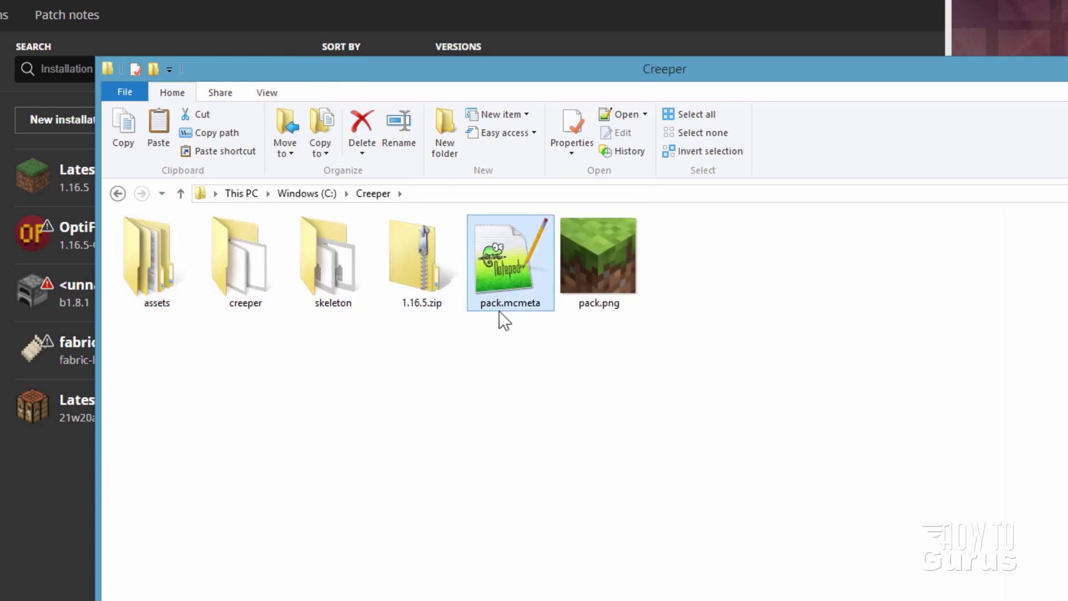
pyautogui.doubleClick(503, 258)
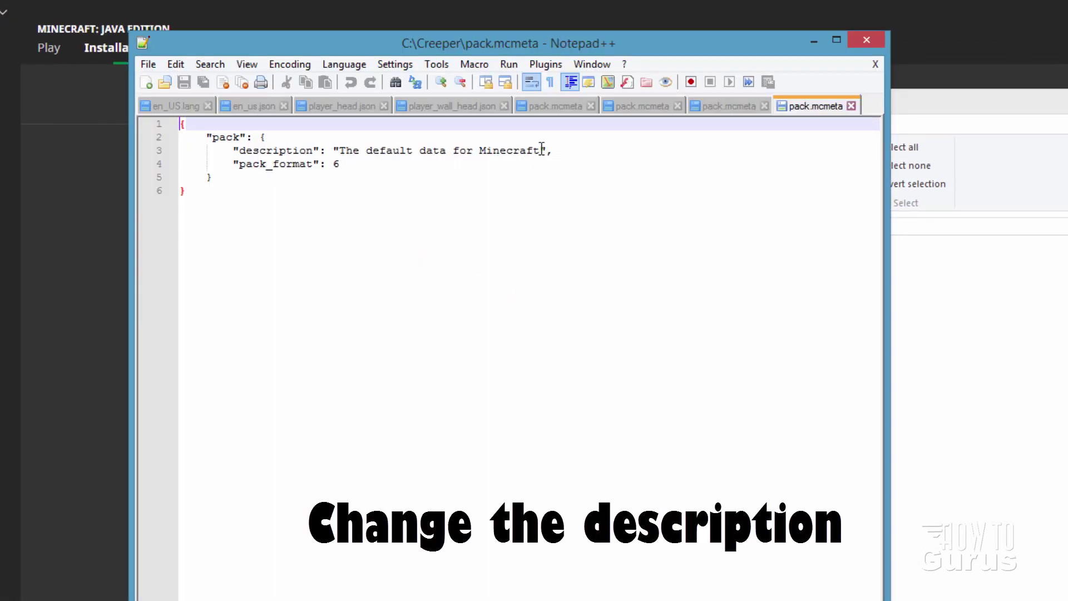
pyautogui.moveTo(541, 149); pyautogui.dragTo(359, 147)
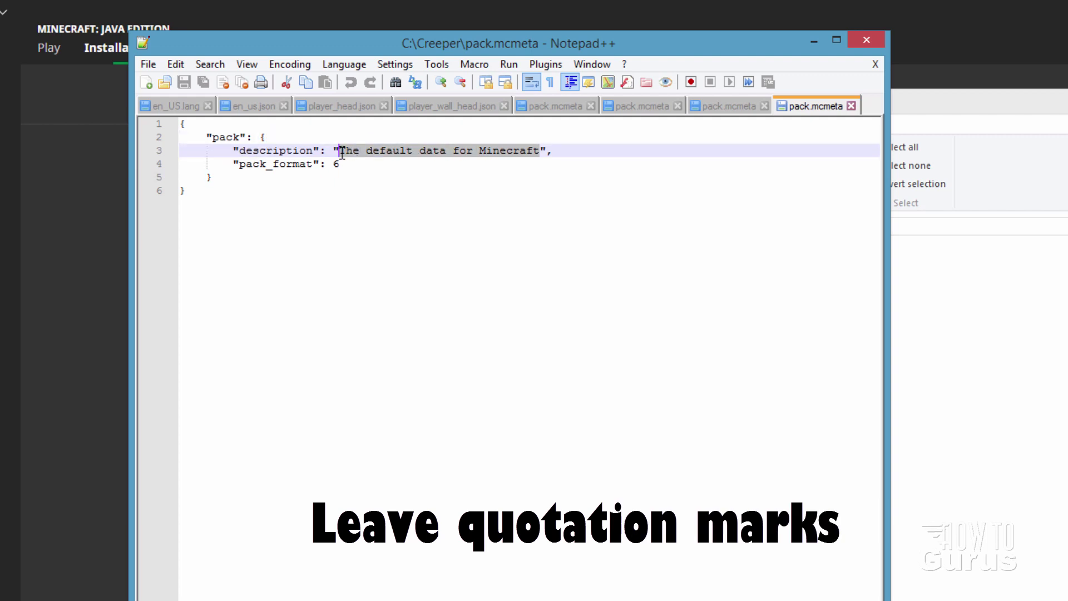
pyautogui.write('Grim Cree')
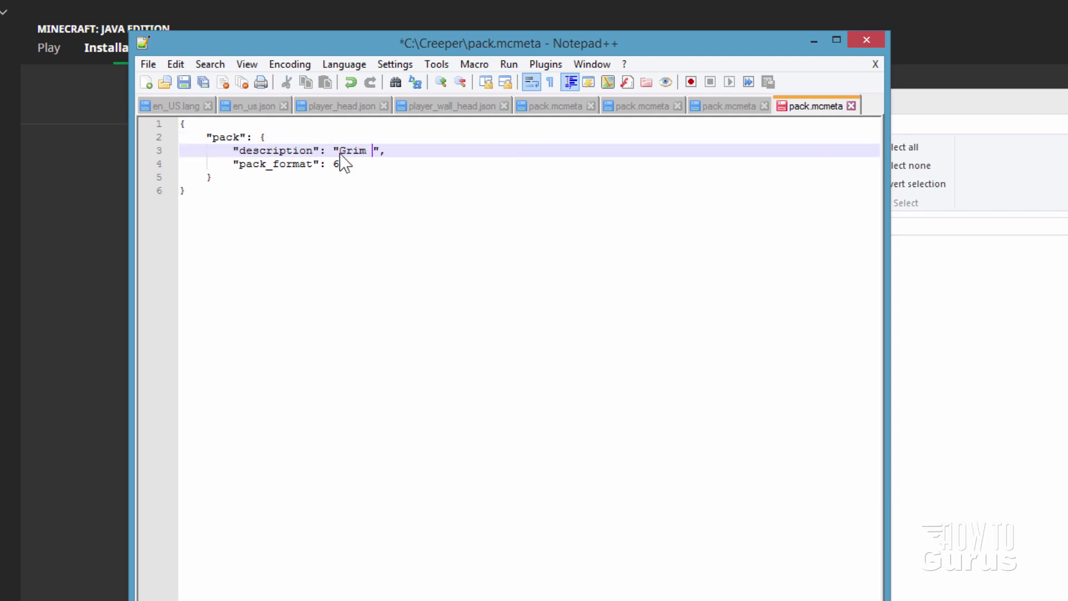
pyautogui.write('per')
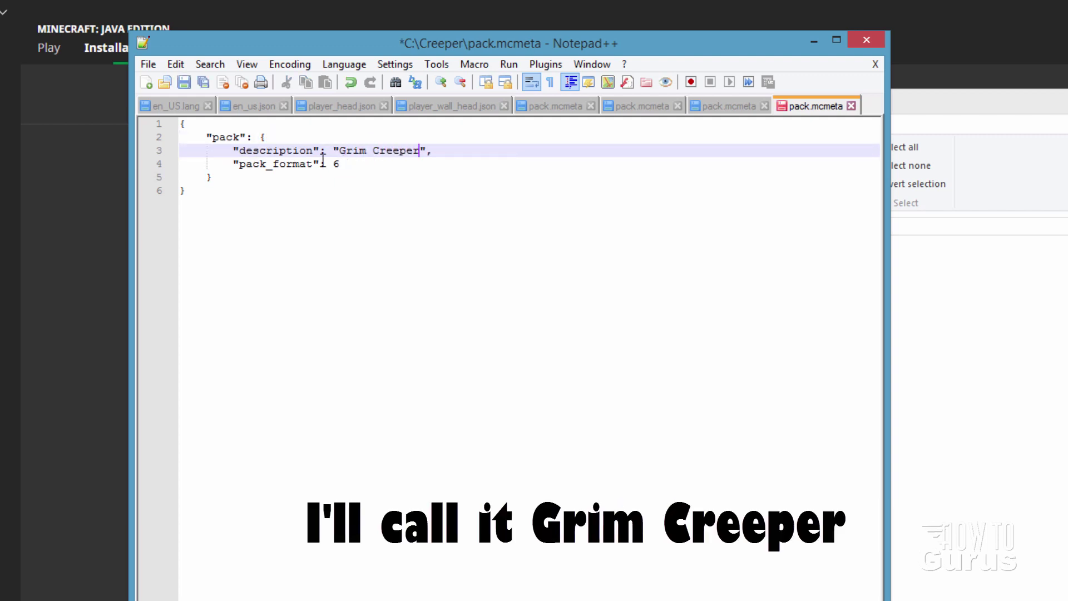
pyautogui.click(184, 82)
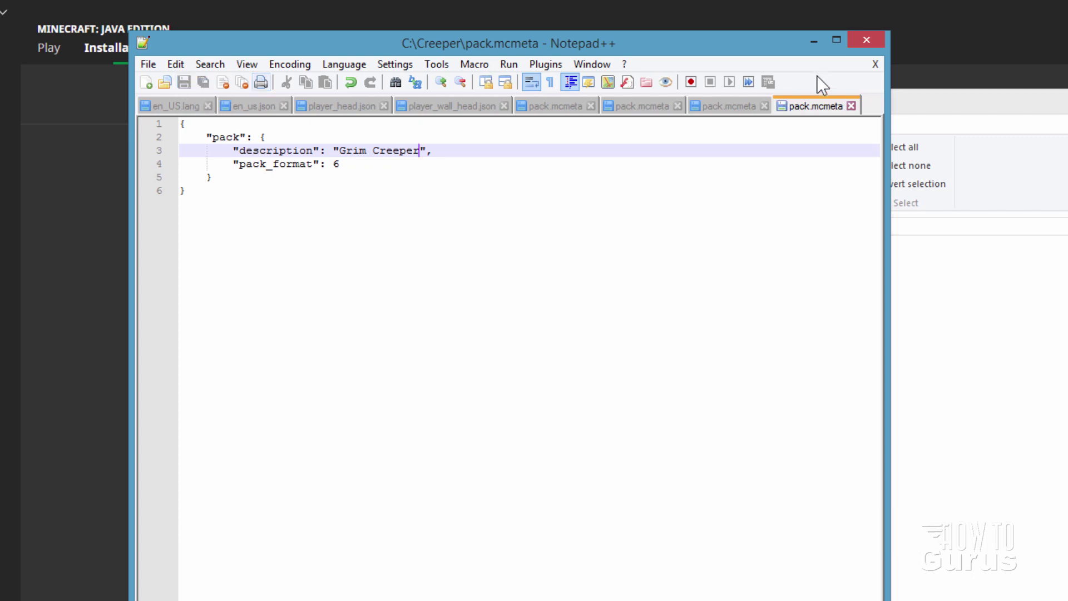
pyautogui.click(813, 41)
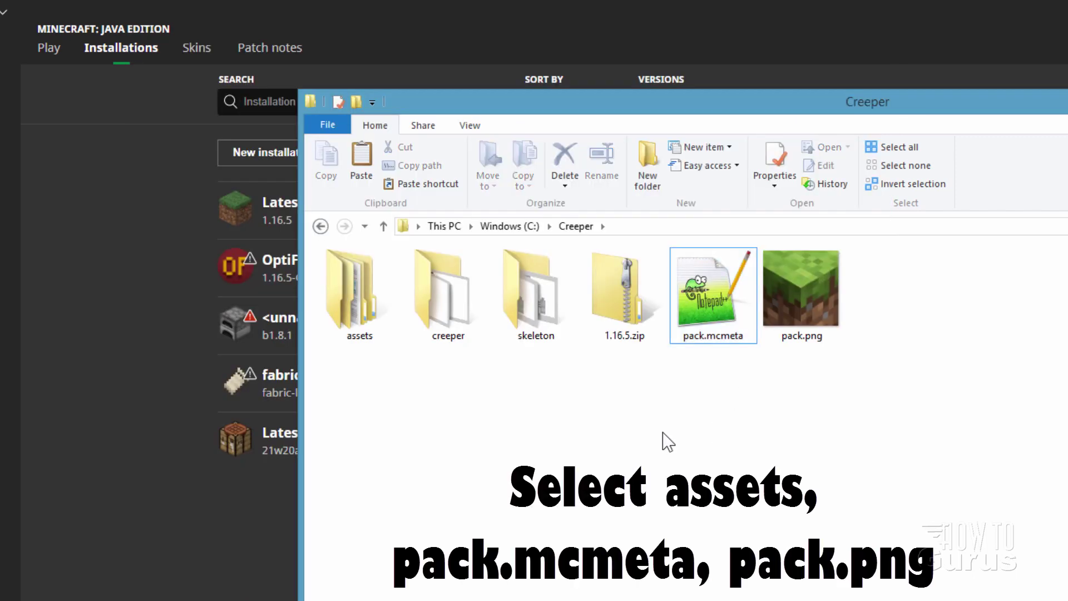
# Compress the assets folder, pack.mcmeta and pack.png into a zip file named Grim Creeper.zip
pyautogui.click(365, 305)
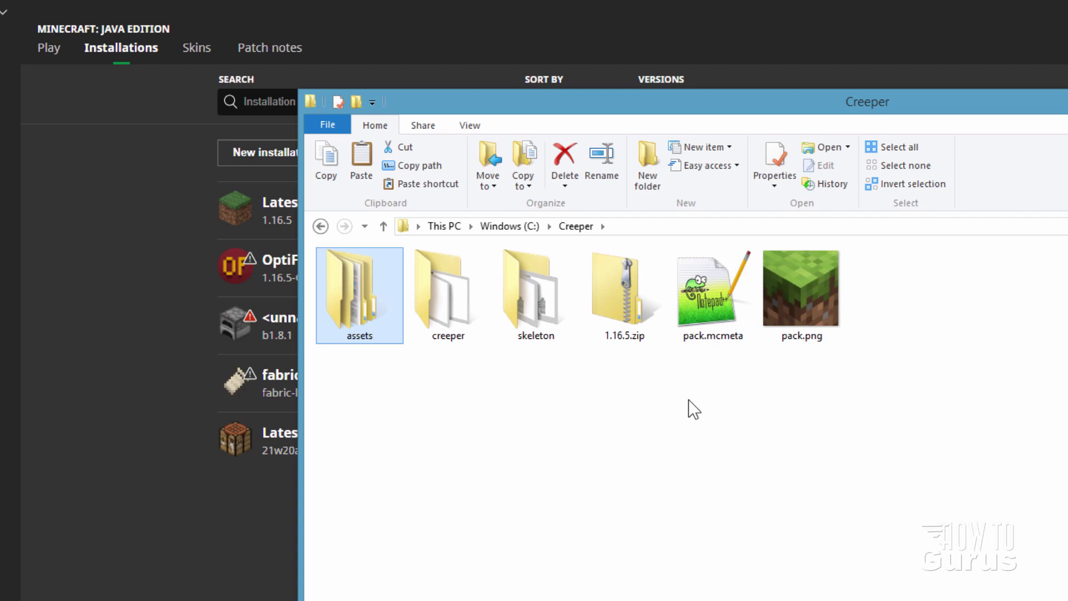
pyautogui.keyDown('ctrl'); pyautogui.click(700, 302); pyautogui.keyUp('ctrl')
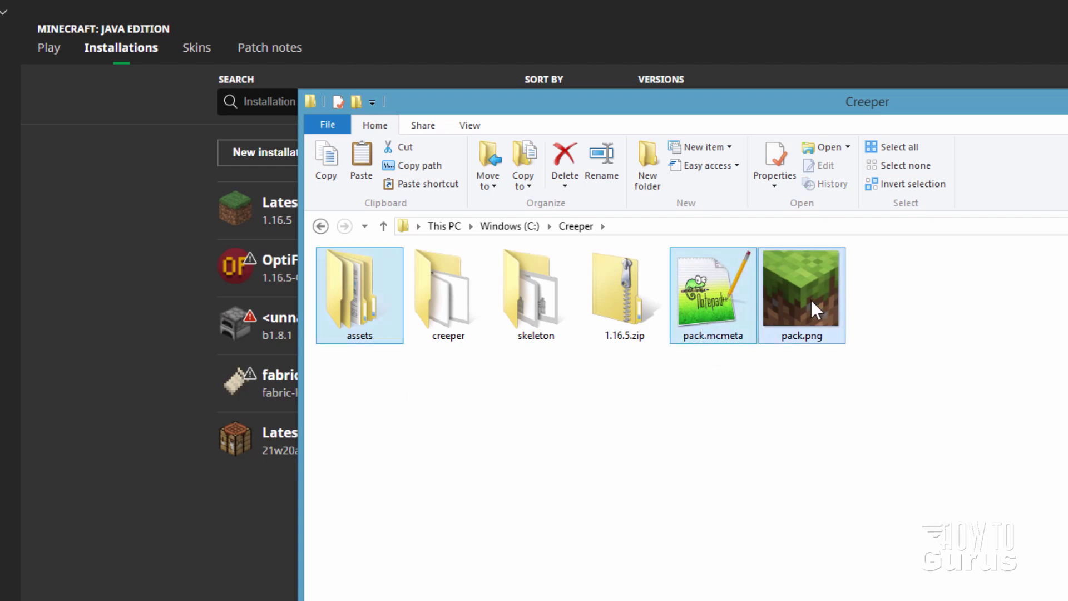
pyautogui.click(418, 125)
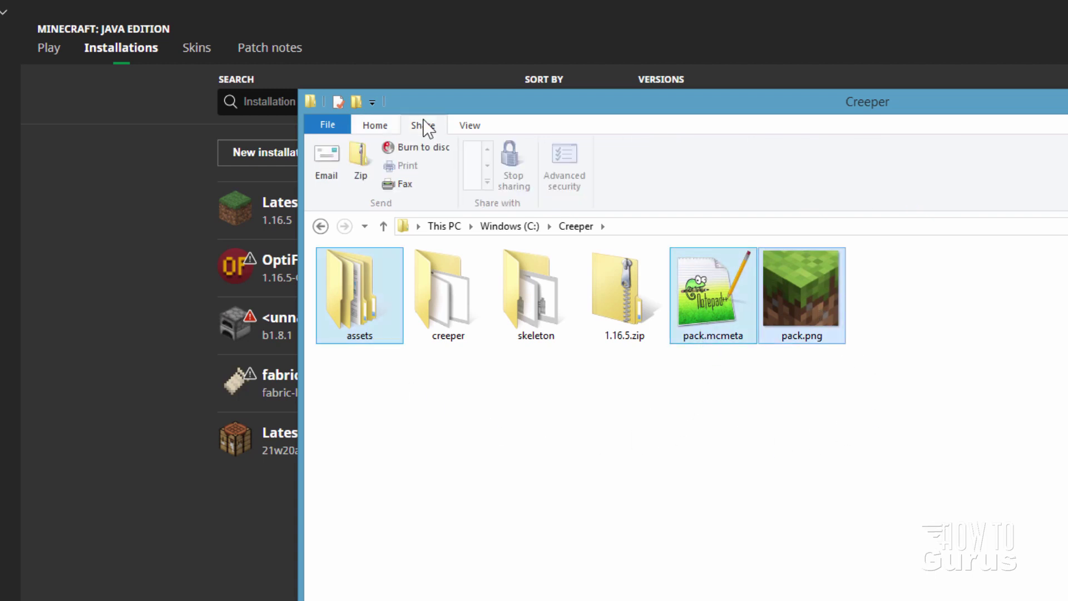
pyautogui.click(359, 167)
pyautogui.write('Grim ')
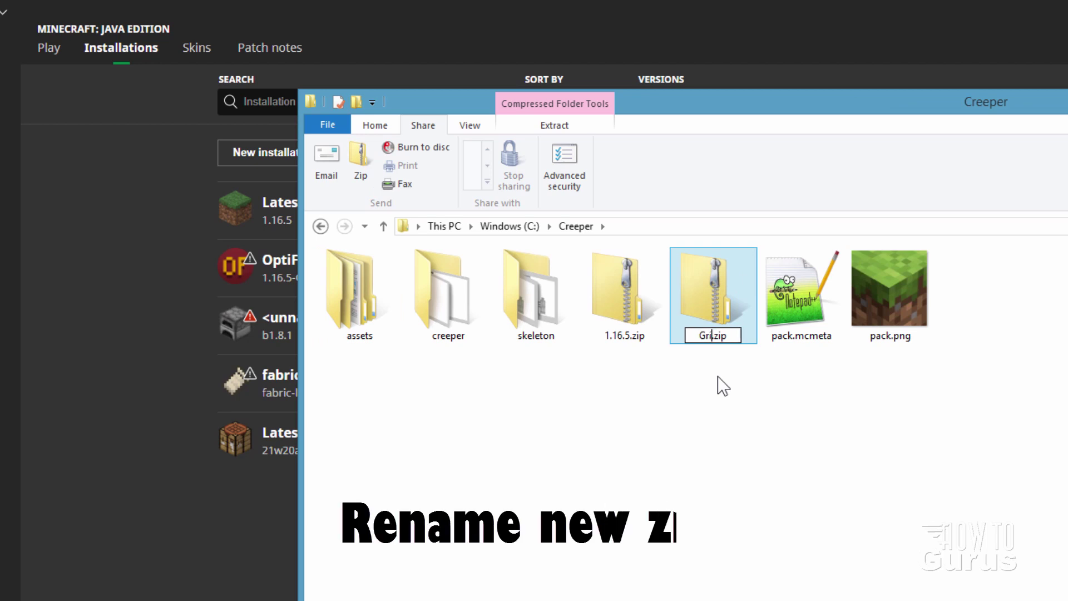
pyautogui.write('Creeper')
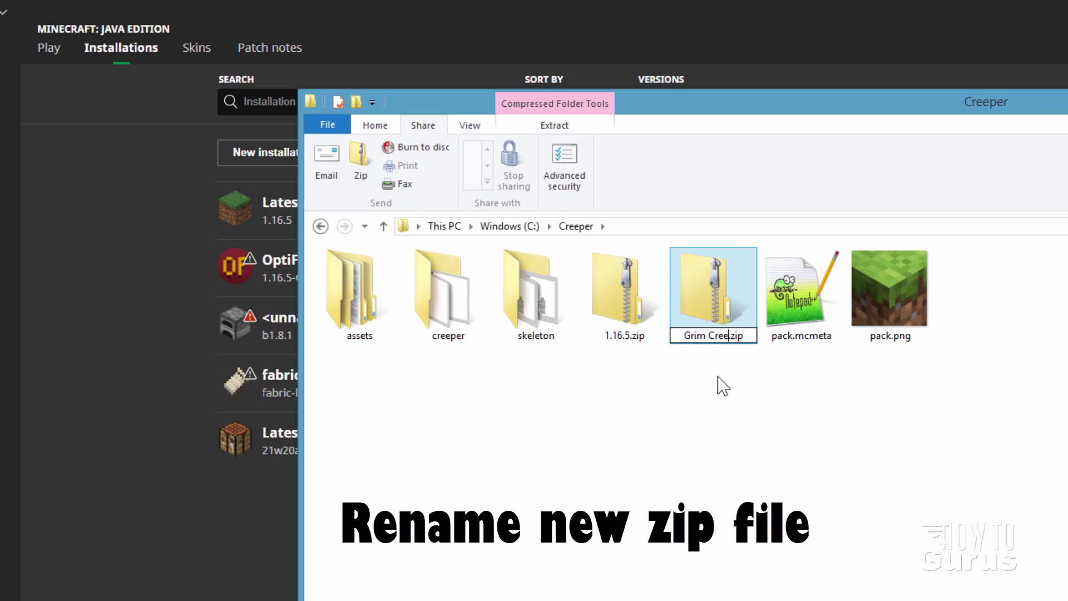
pyautogui.press('Return')
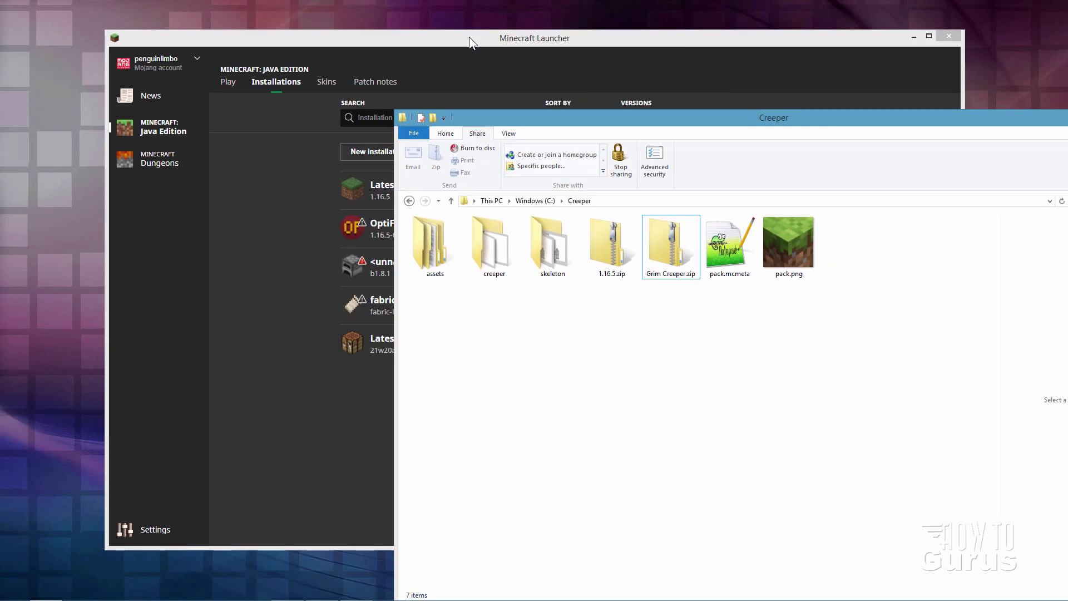
# Open the latest release's .minecraft folder from the Minecraft Launcher, move Grim Creeper.zip from C:\Creeper into resourcepacks and minimize the Creeper folder window
pyautogui.click(413, 47)
pyautogui.moveTo(510, 199)
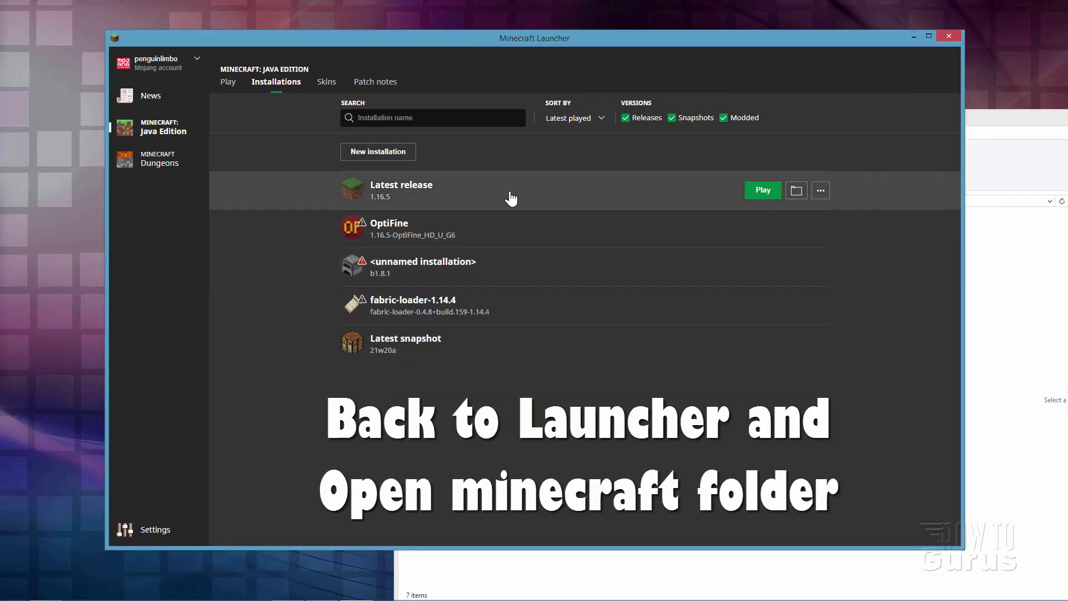
pyautogui.click(797, 190)
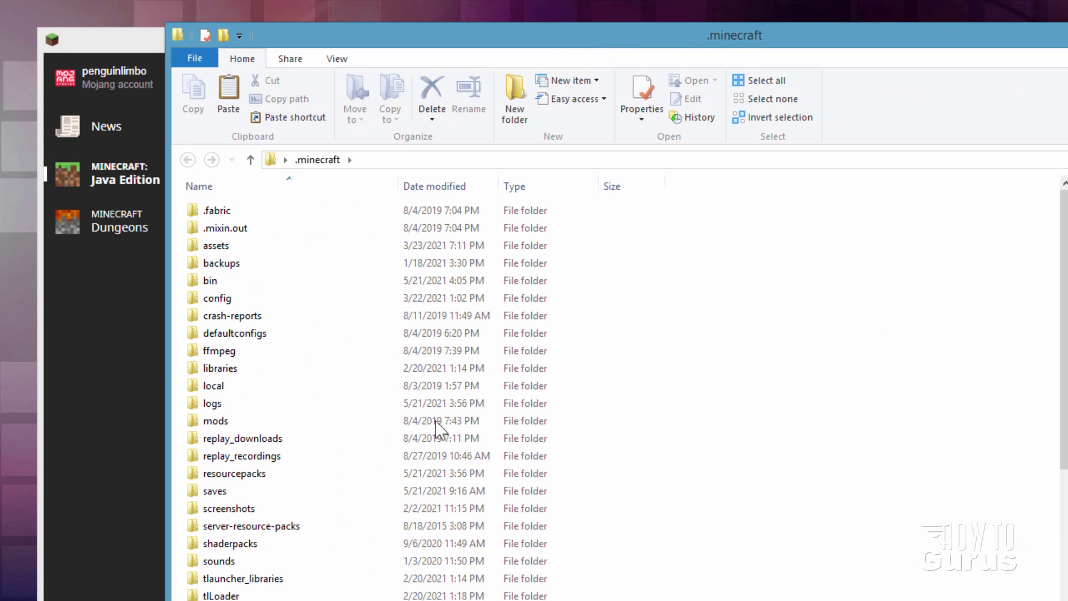
pyautogui.doubleClick(196, 472)
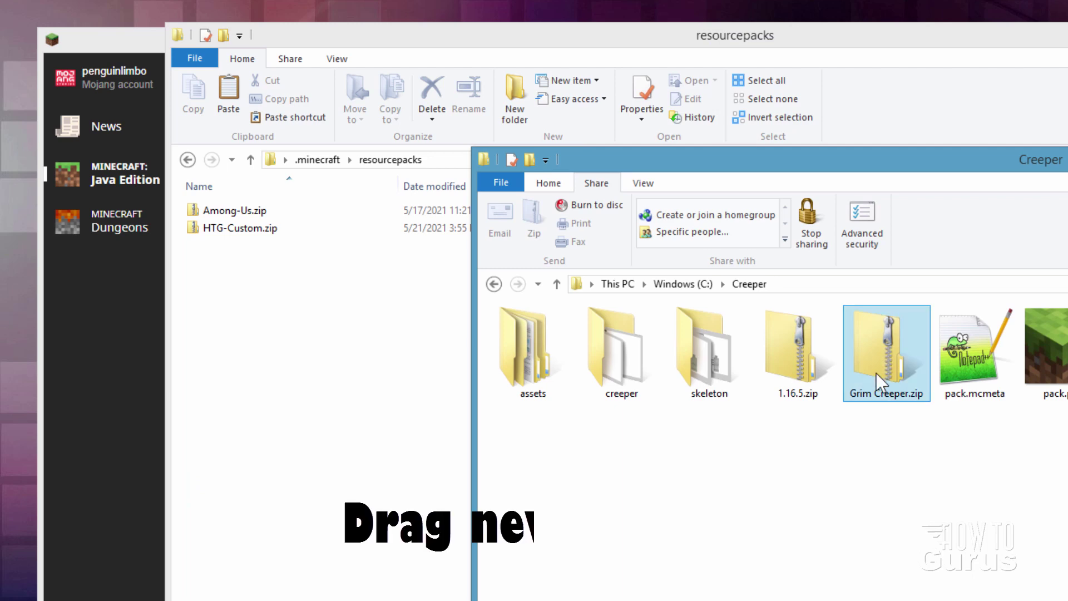
pyautogui.moveTo(886, 356); pyautogui.dragTo(253, 399)
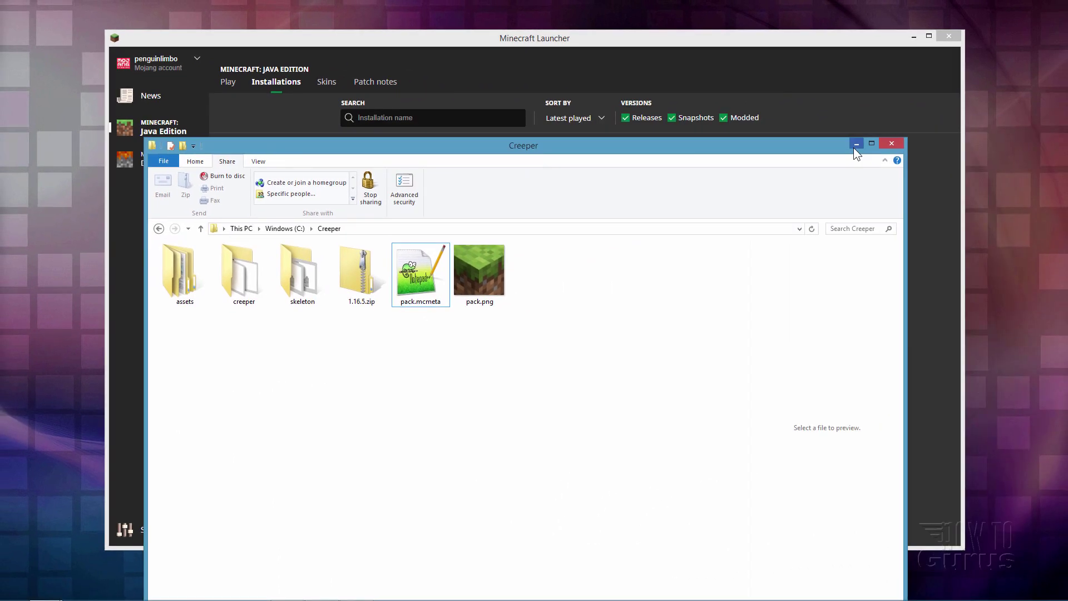
pyautogui.click(854, 145)
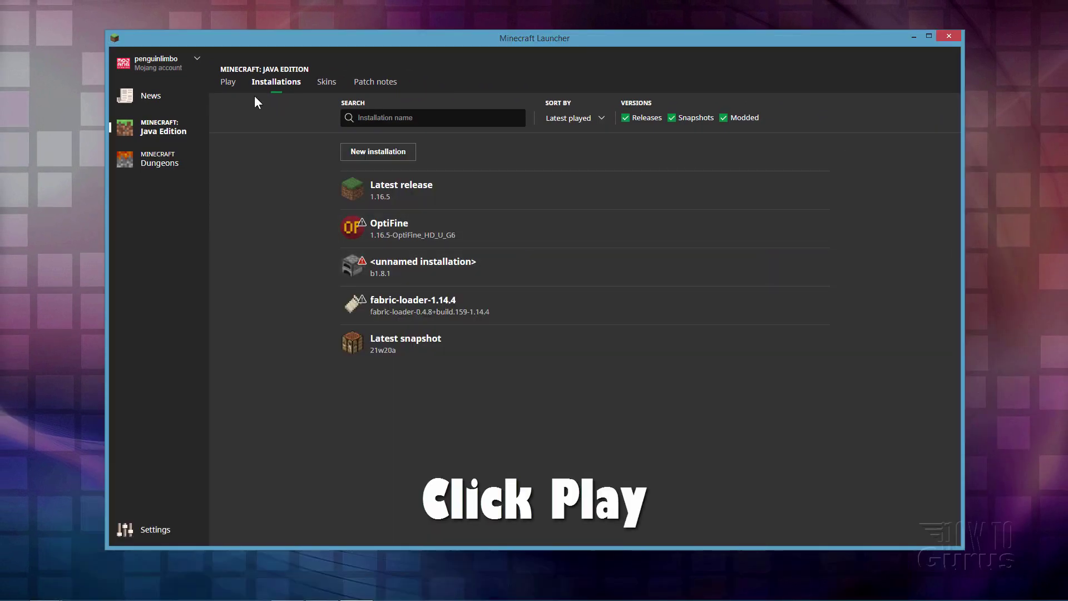
# Launch Minecraft 1.16.5, activate the Grim Creeper.zip resource pack above HTG-Custom.zip and return to the title screen
pyautogui.click(228, 82)
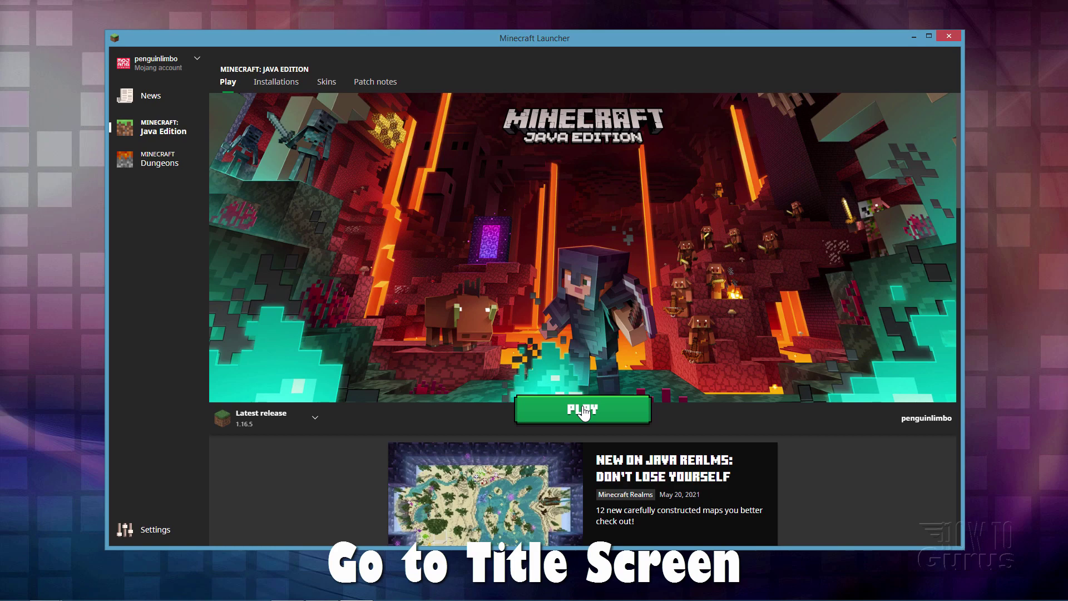
pyautogui.click(582, 410)
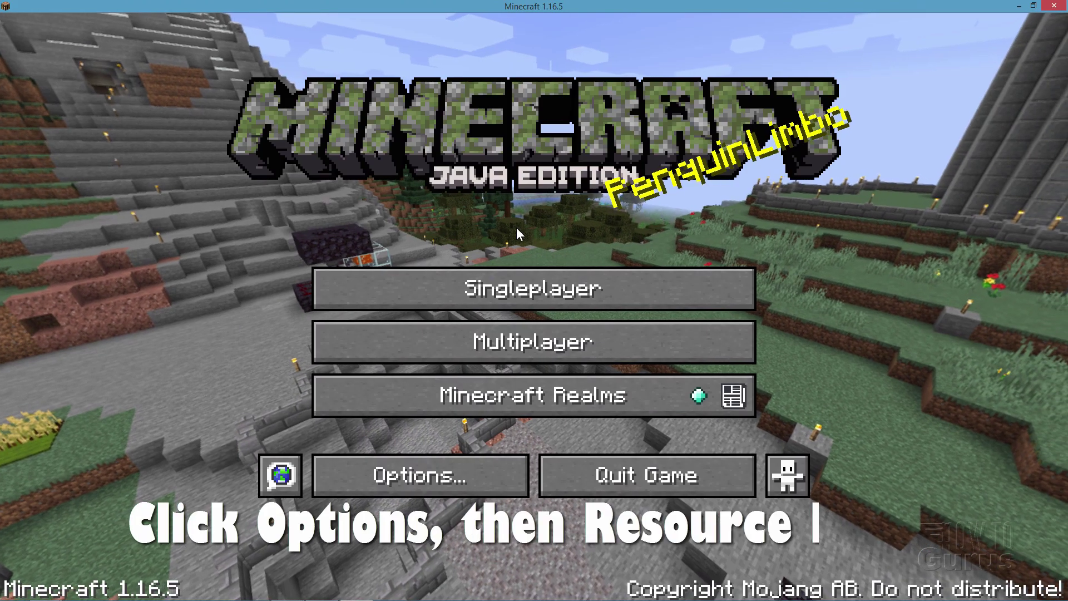
pyautogui.click(442, 480)
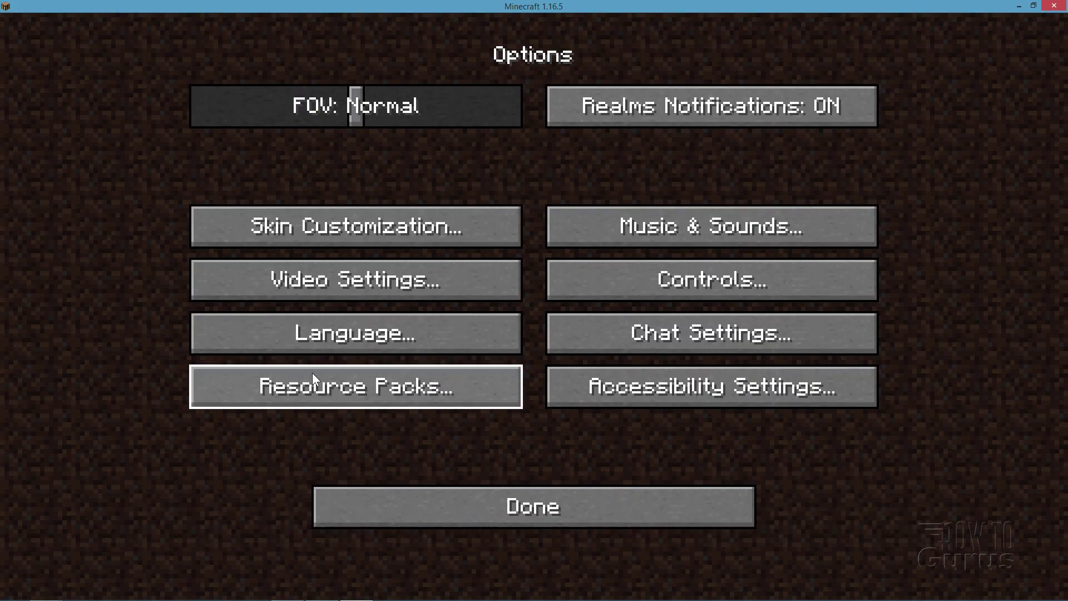
pyautogui.click(342, 384)
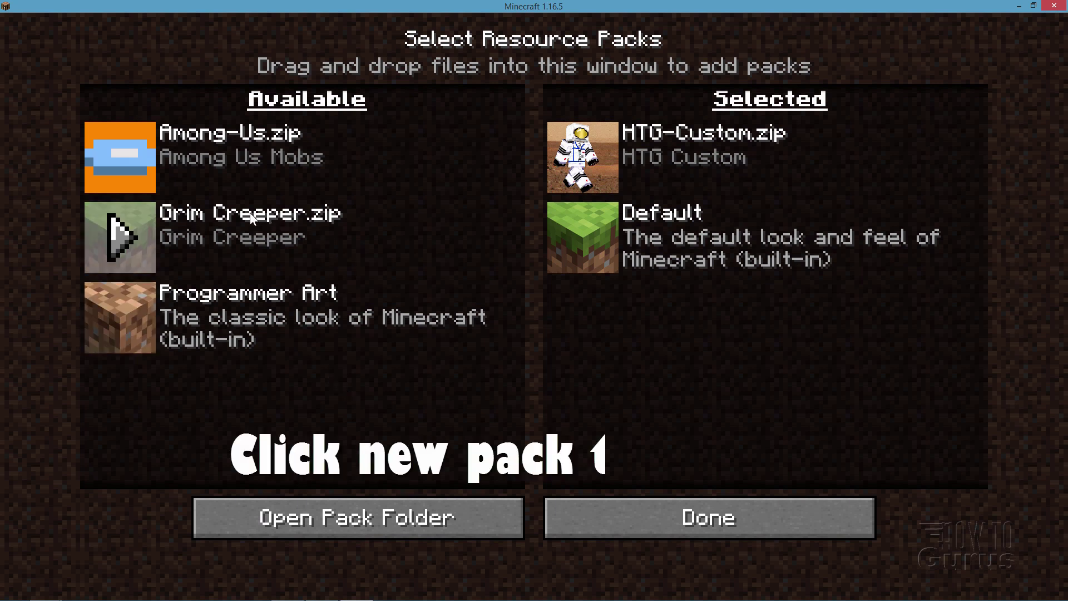
pyautogui.click(125, 238)
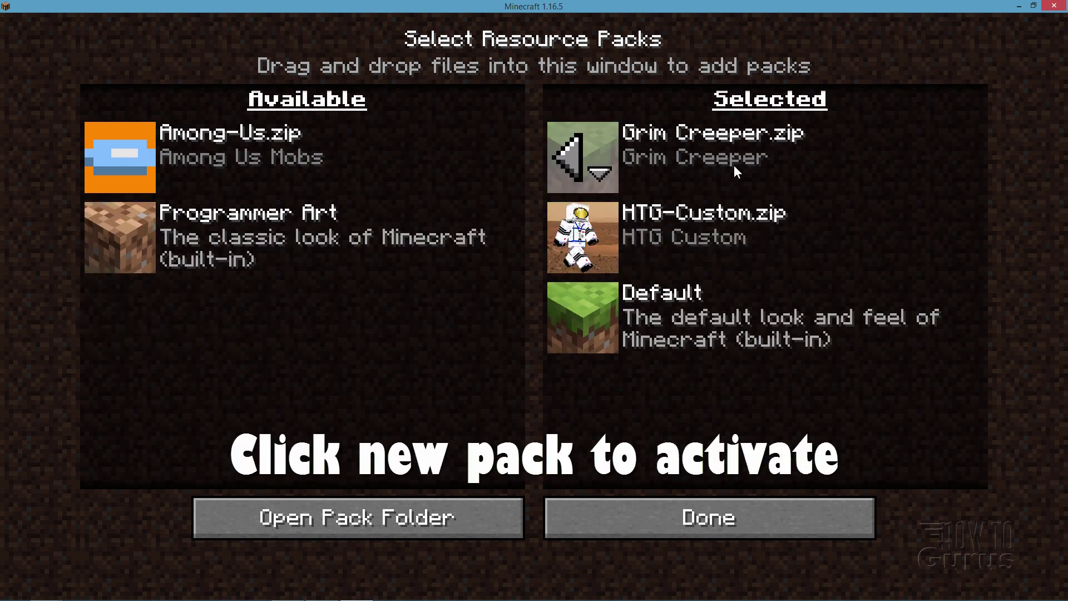
pyautogui.click(720, 520)
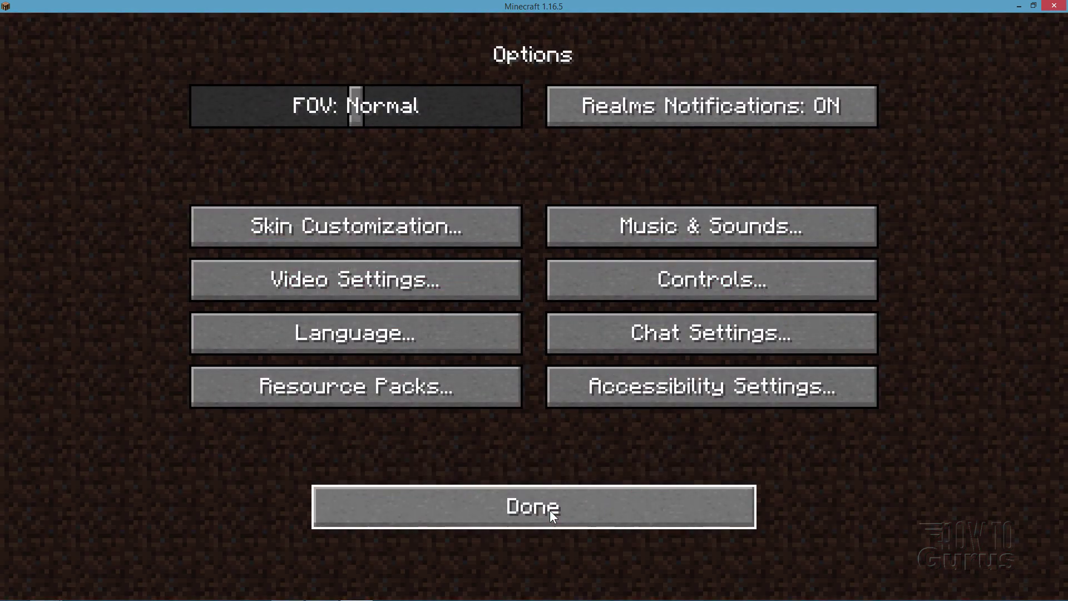
pyautogui.click(550, 509)
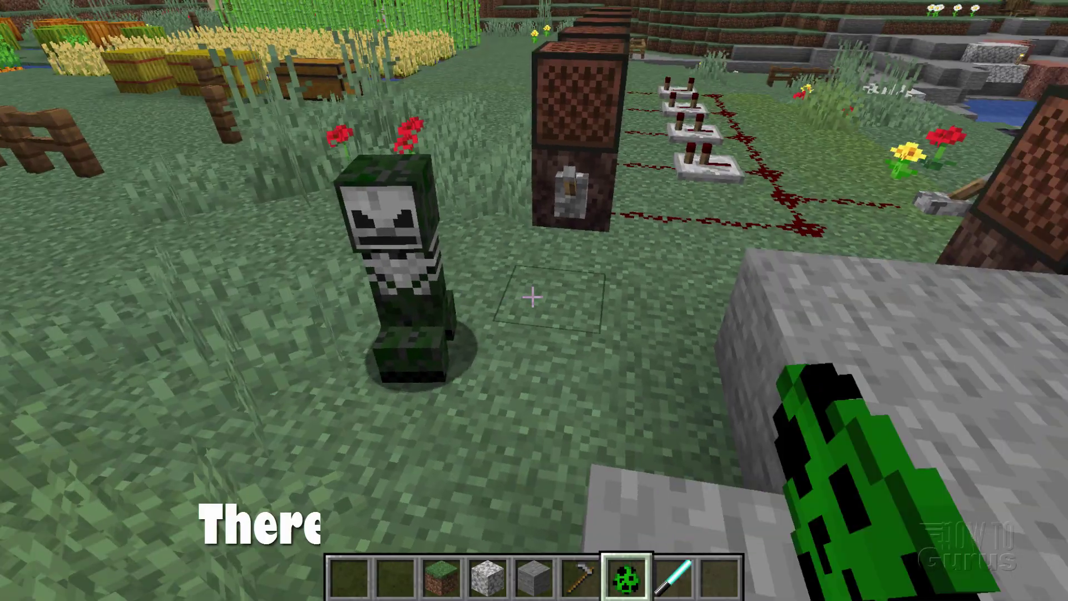
# Spawn two more creepers on the grass beside the note blocks with the creeper spawn egg
pyautogui.rightClick(532, 298)
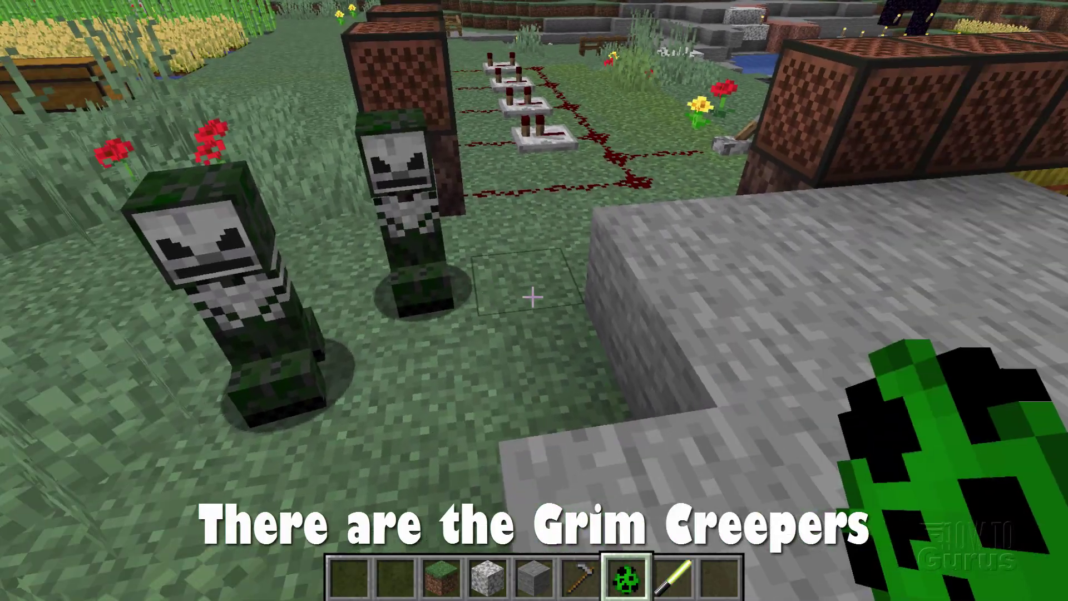
pyautogui.rightClick(532, 298)
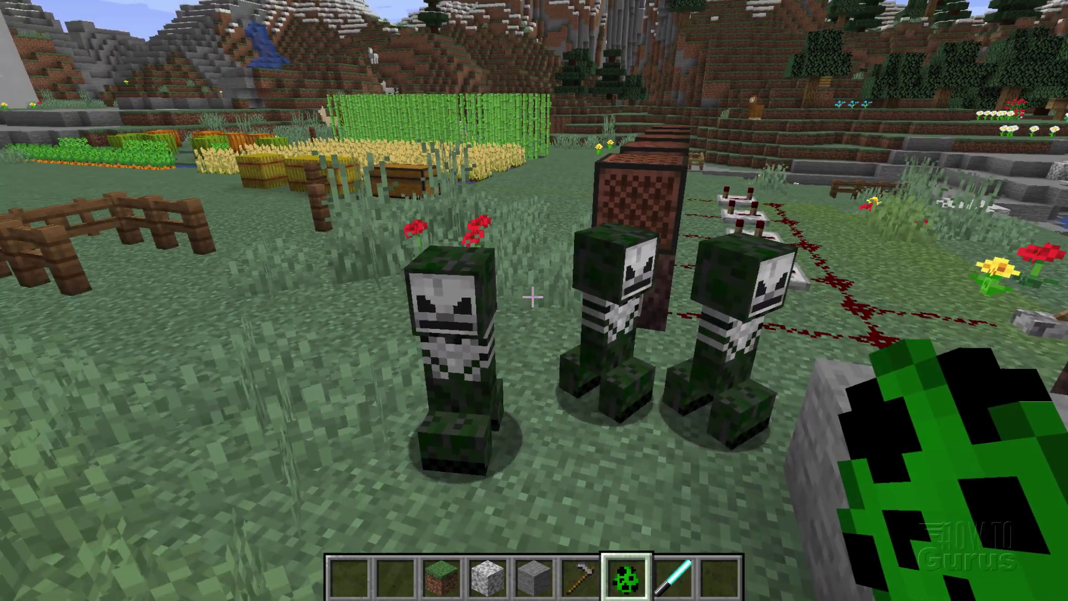